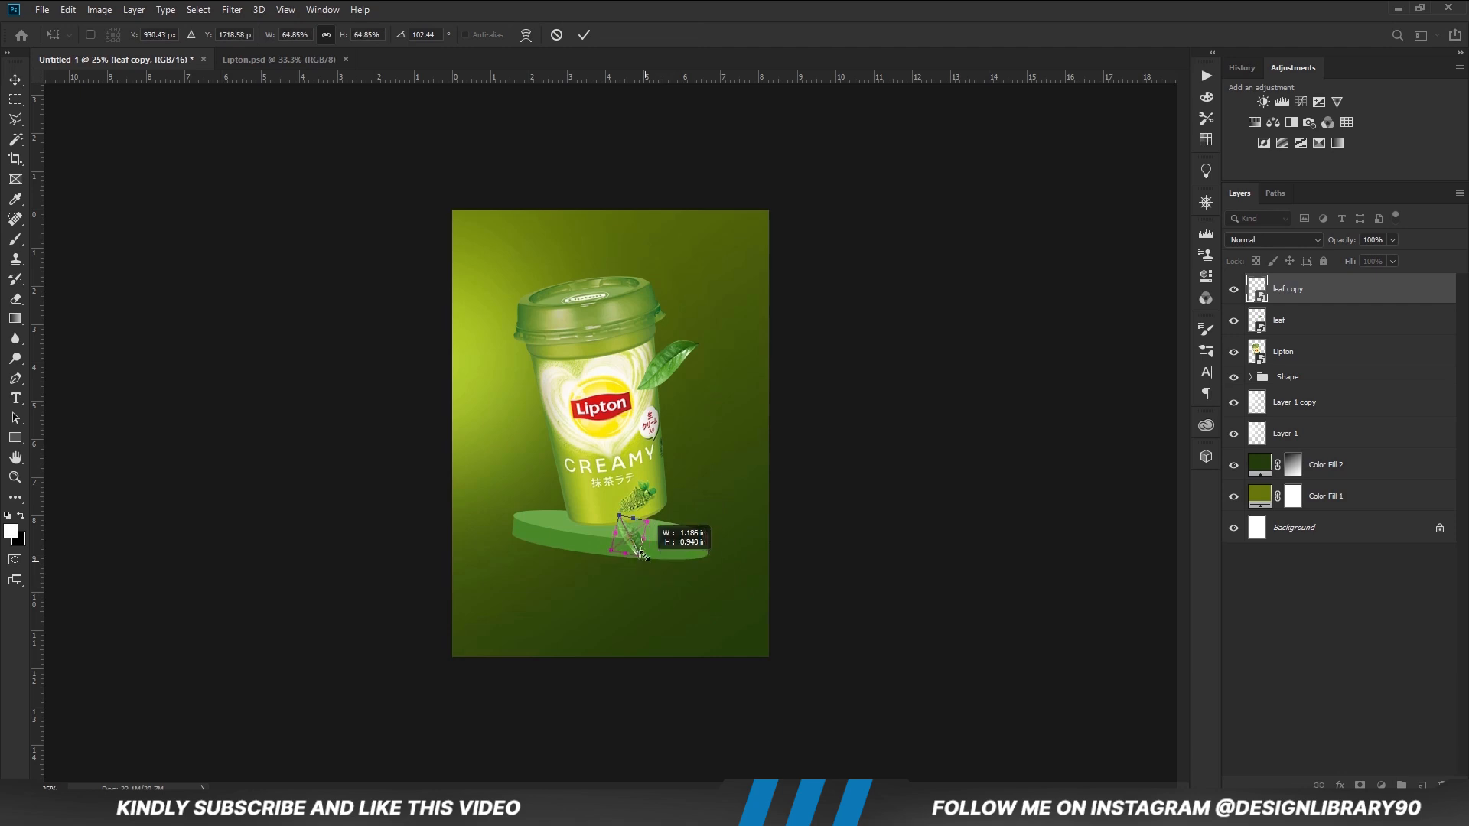
# Commit the leaf below the platform, duplicate it, and place the rotated copy above and left of the cup's lid.
pyautogui.press('Return')
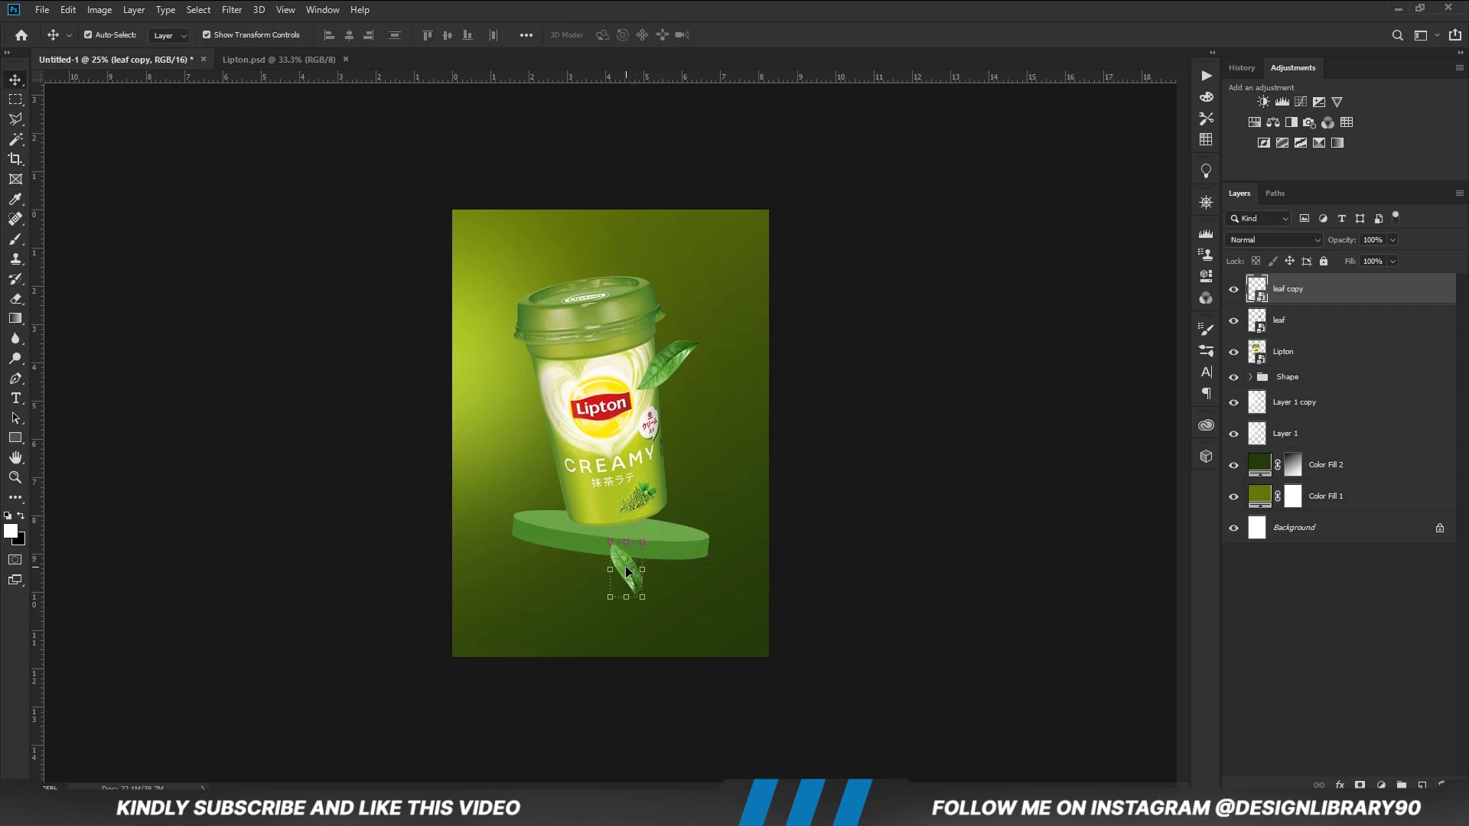
pyautogui.hotkey('ctrl', 'j')
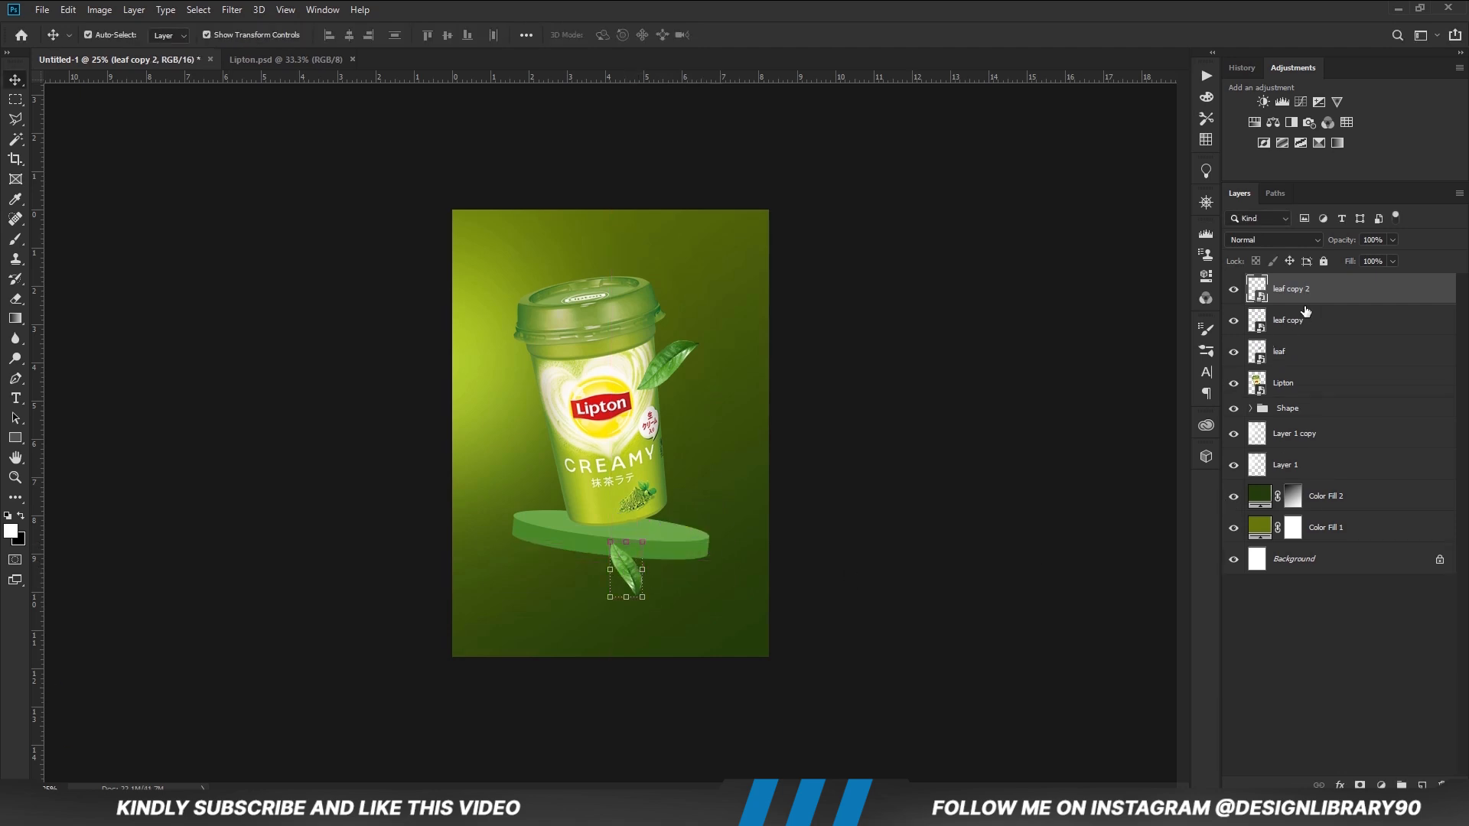
pyautogui.hotkey('ctrl', 't')
pyautogui.moveTo(622, 574); pyautogui.dragTo(560, 306)
pyautogui.moveTo(535, 257); pyautogui.dragTo(529, 262)
pyautogui.click(582, 39)
pyautogui.click(870, 398)
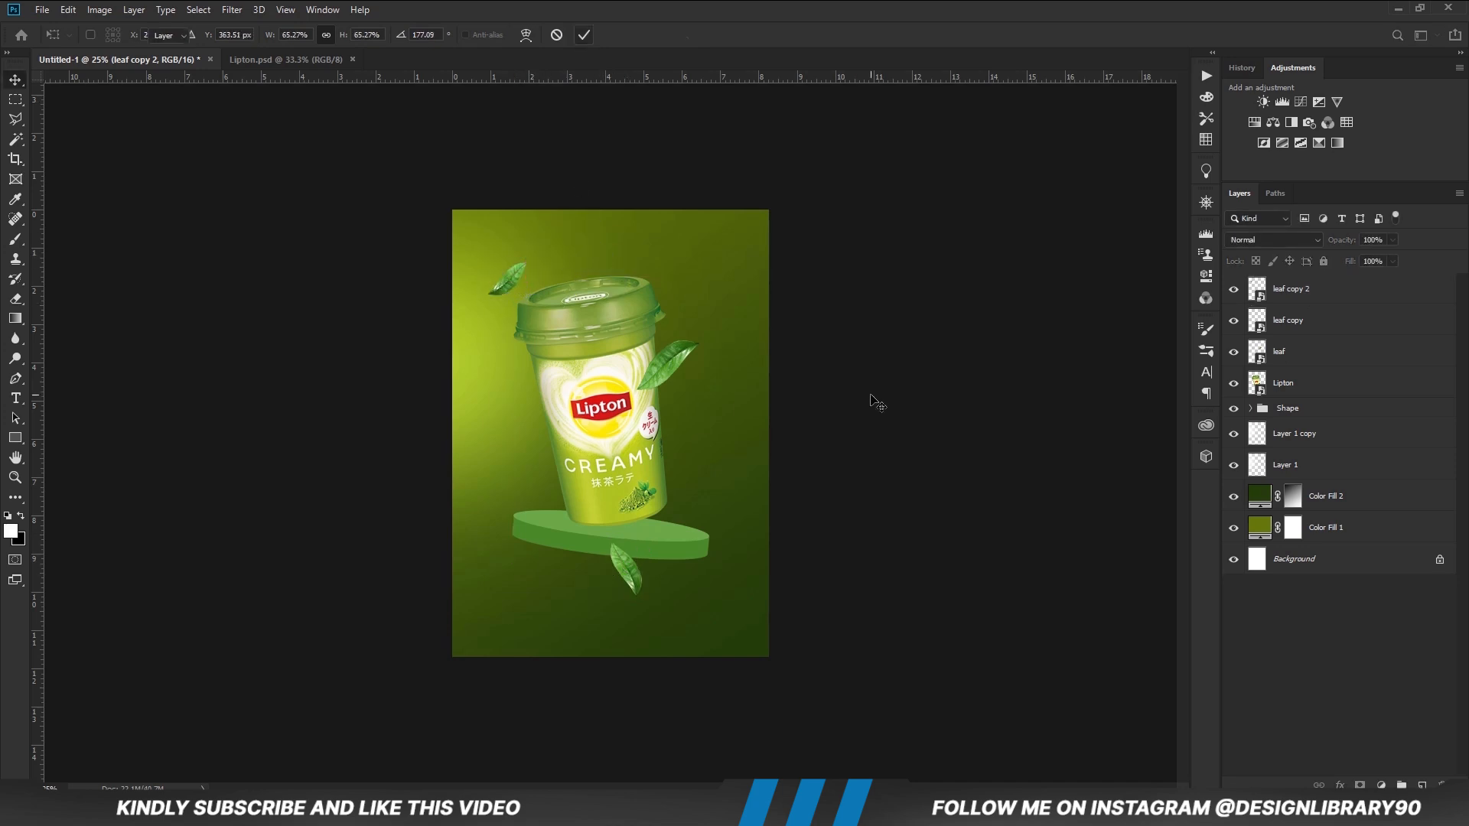
pyautogui.hotkey('ctrl', '+')
pyautogui.hotkey('ctrl', '+')
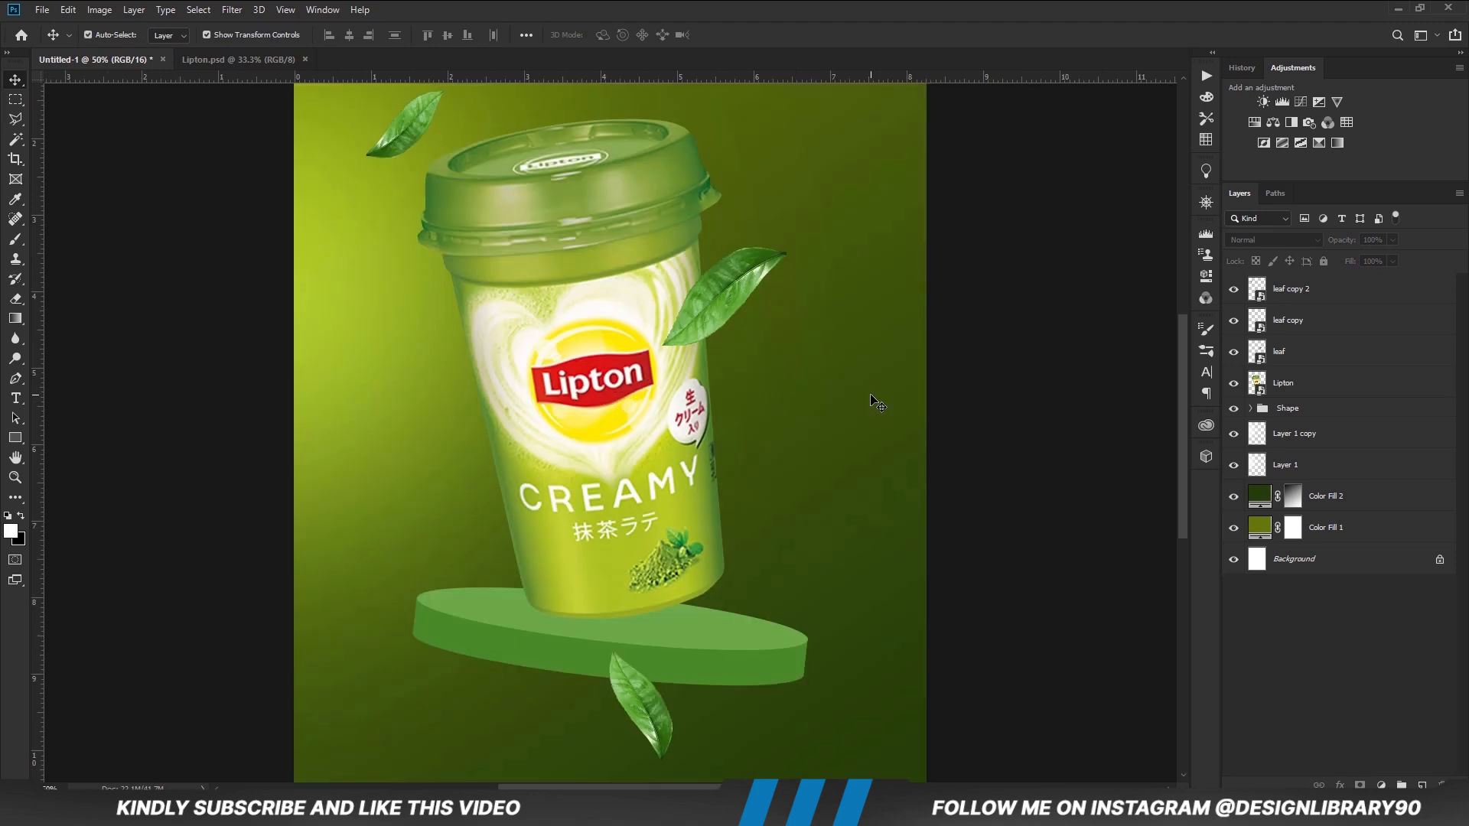
pyautogui.hotkey('ctrl', '-')
pyautogui.hotkey('ctrl', '-')
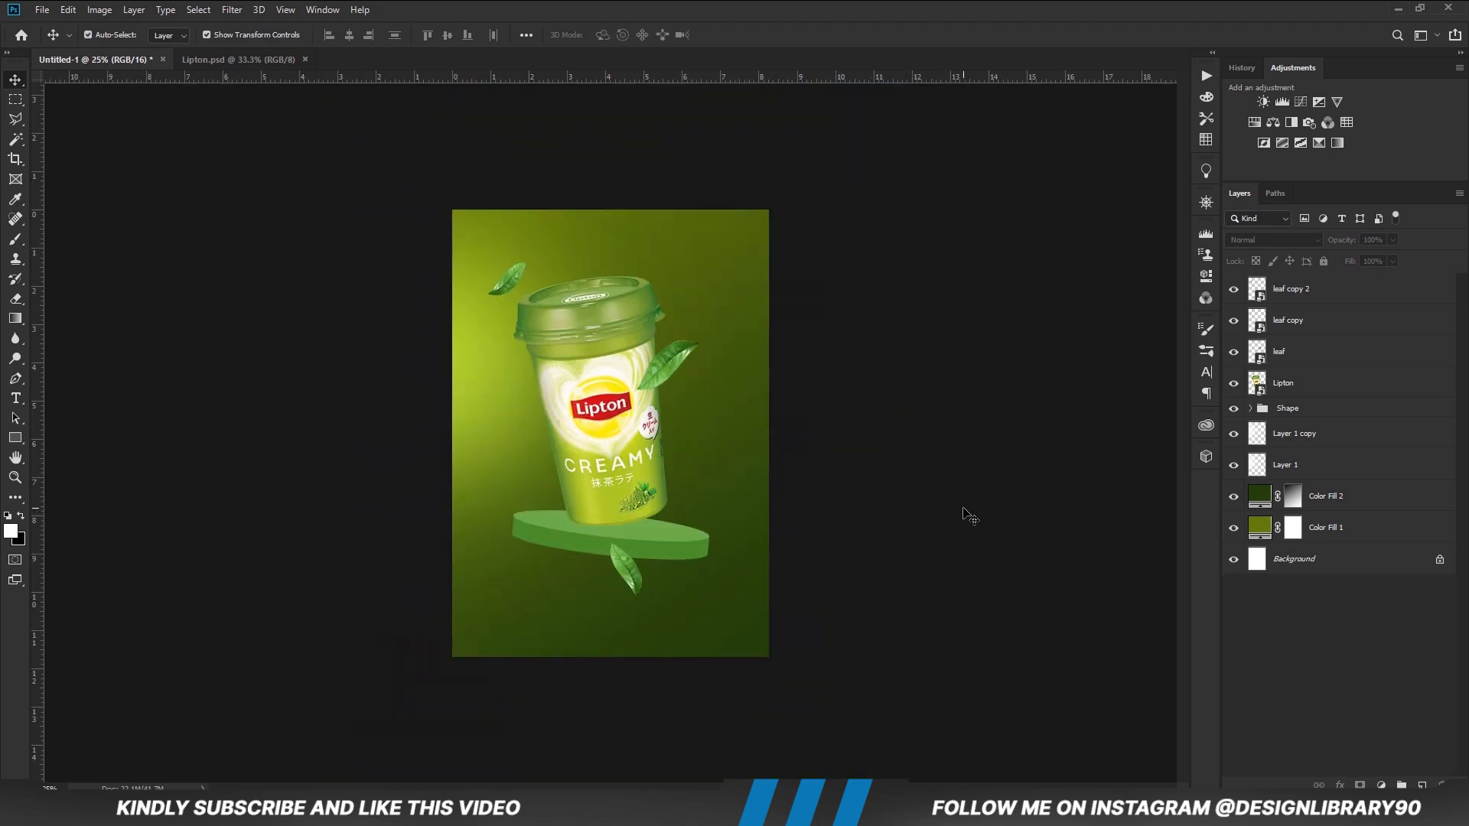
# Add a Curves adjustment above all layers, pull the shadows down slightly, and compare the image with and without it.
pyautogui.click(1380, 784)
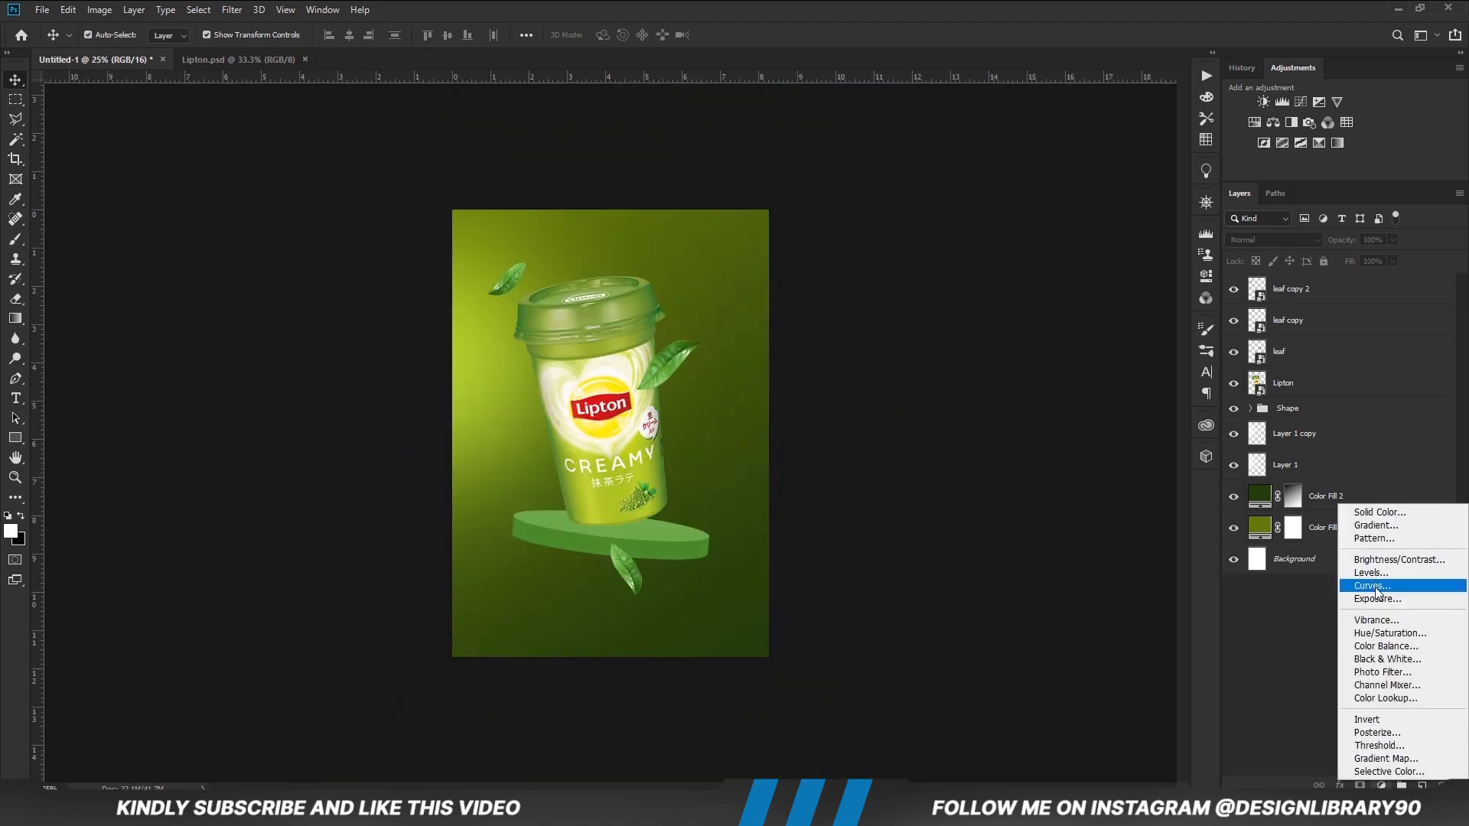
pyautogui.click(1373, 590)
pyautogui.moveTo(1049, 430); pyautogui.dragTo(1050, 437)
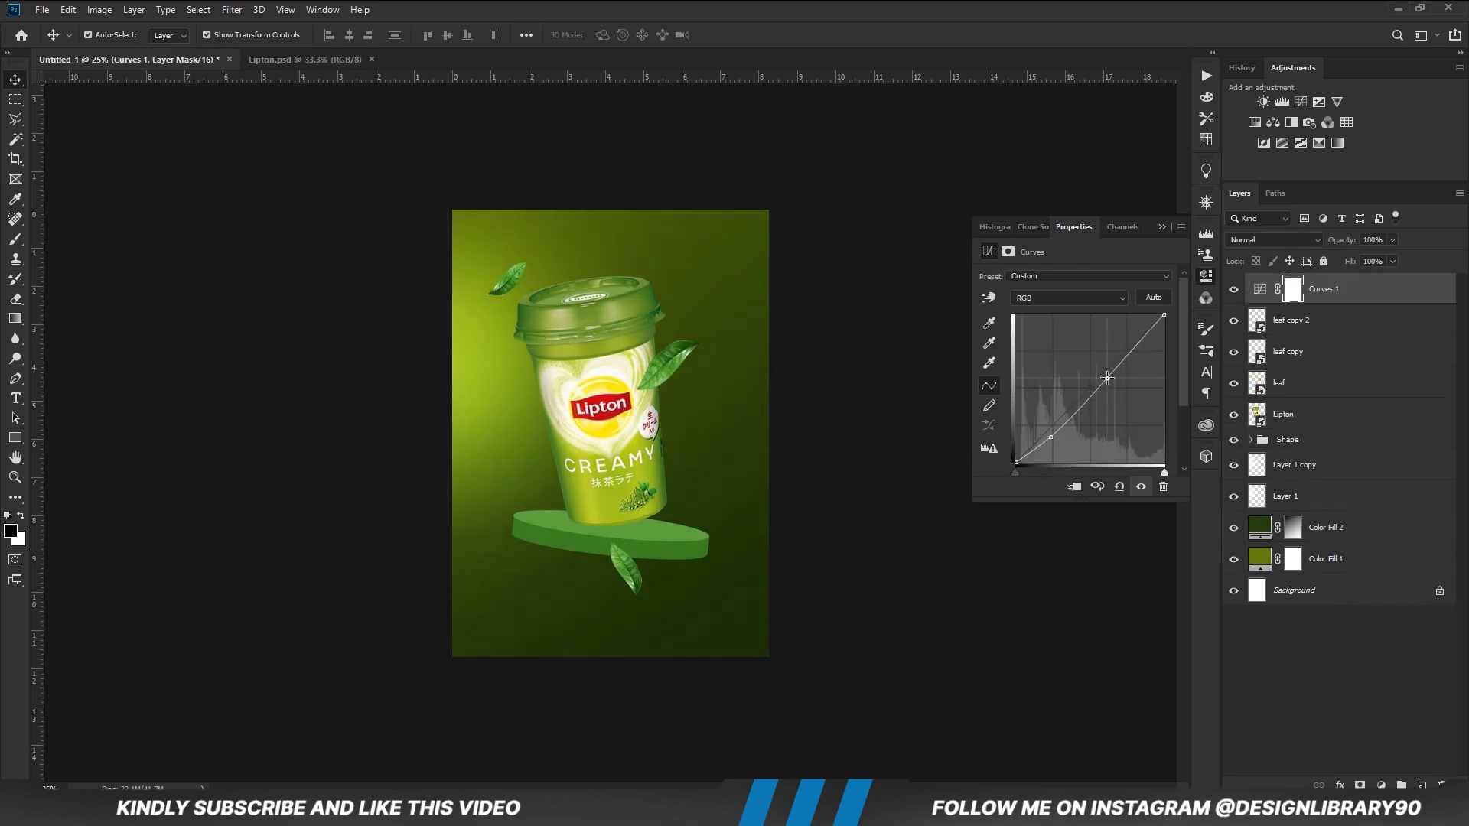
pyautogui.click(1161, 227)
pyautogui.click(1233, 291)
pyautogui.click(1233, 291)
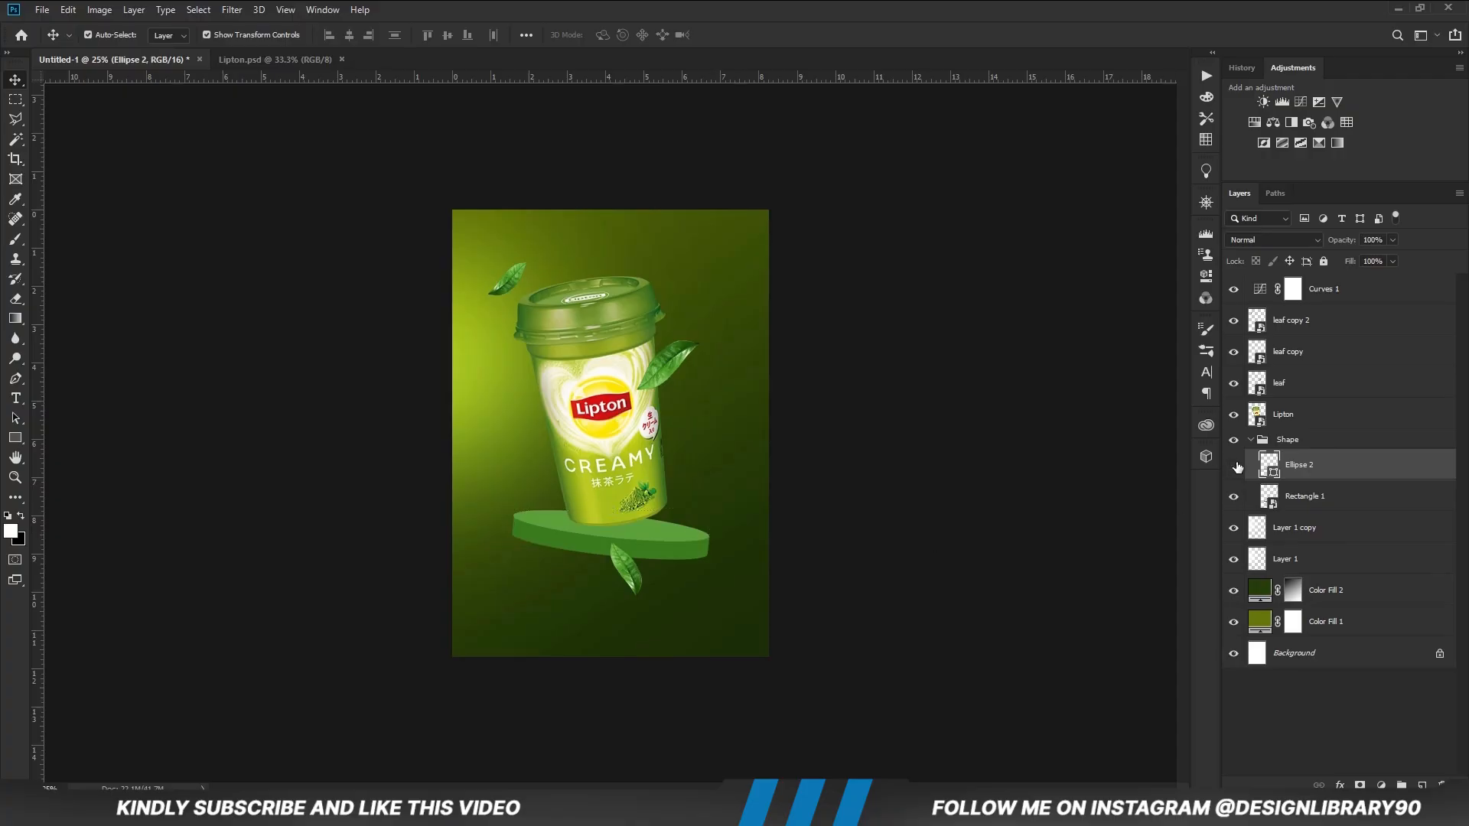
# Add an Exposure adjustment of -3.17 clipped to the Ellipse 2 layer and invert its mask to black.
pyautogui.click(1237, 465)
pyautogui.rightClick(1343, 755)
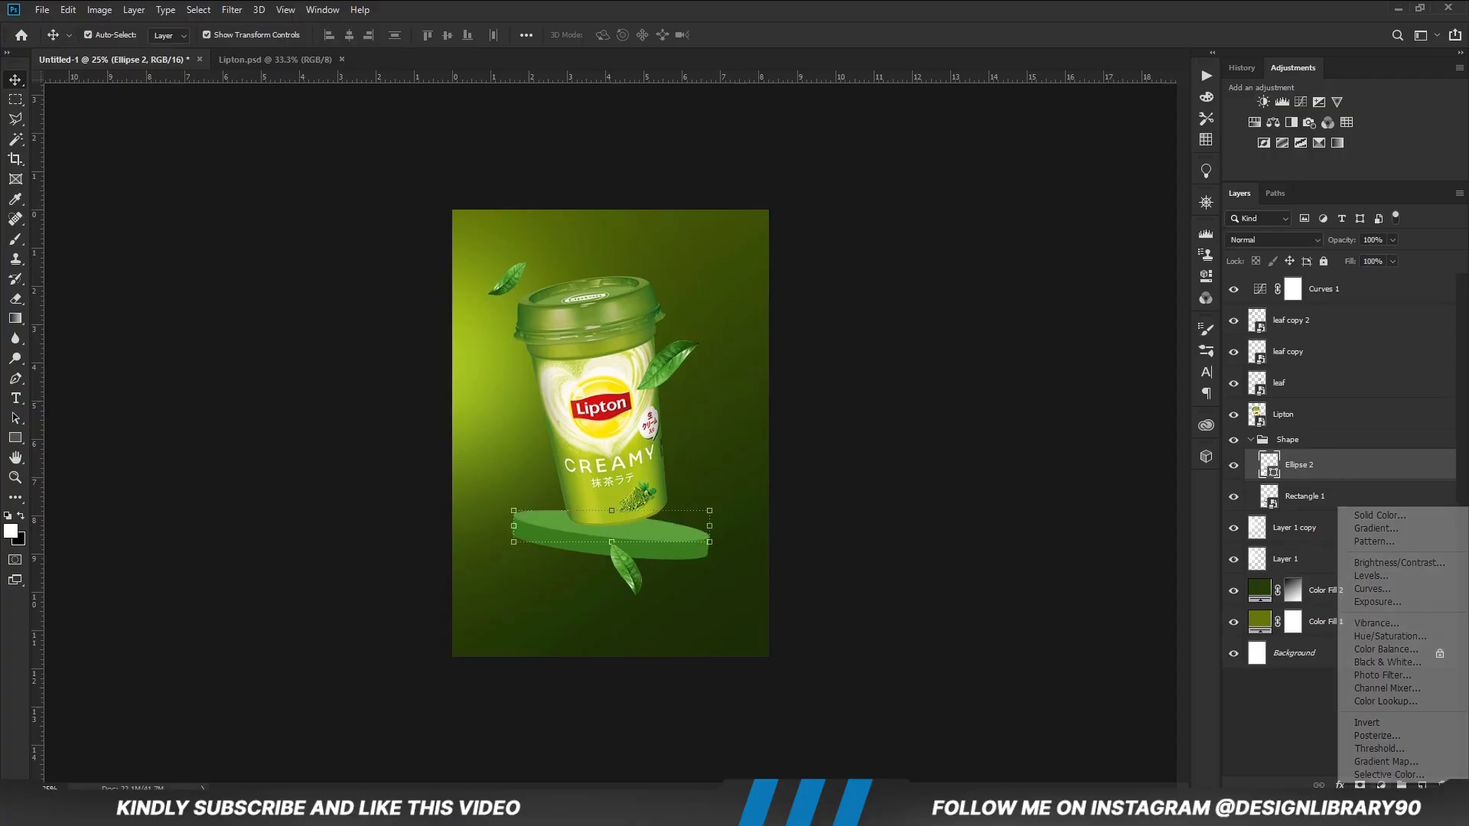
pyautogui.click(1369, 603)
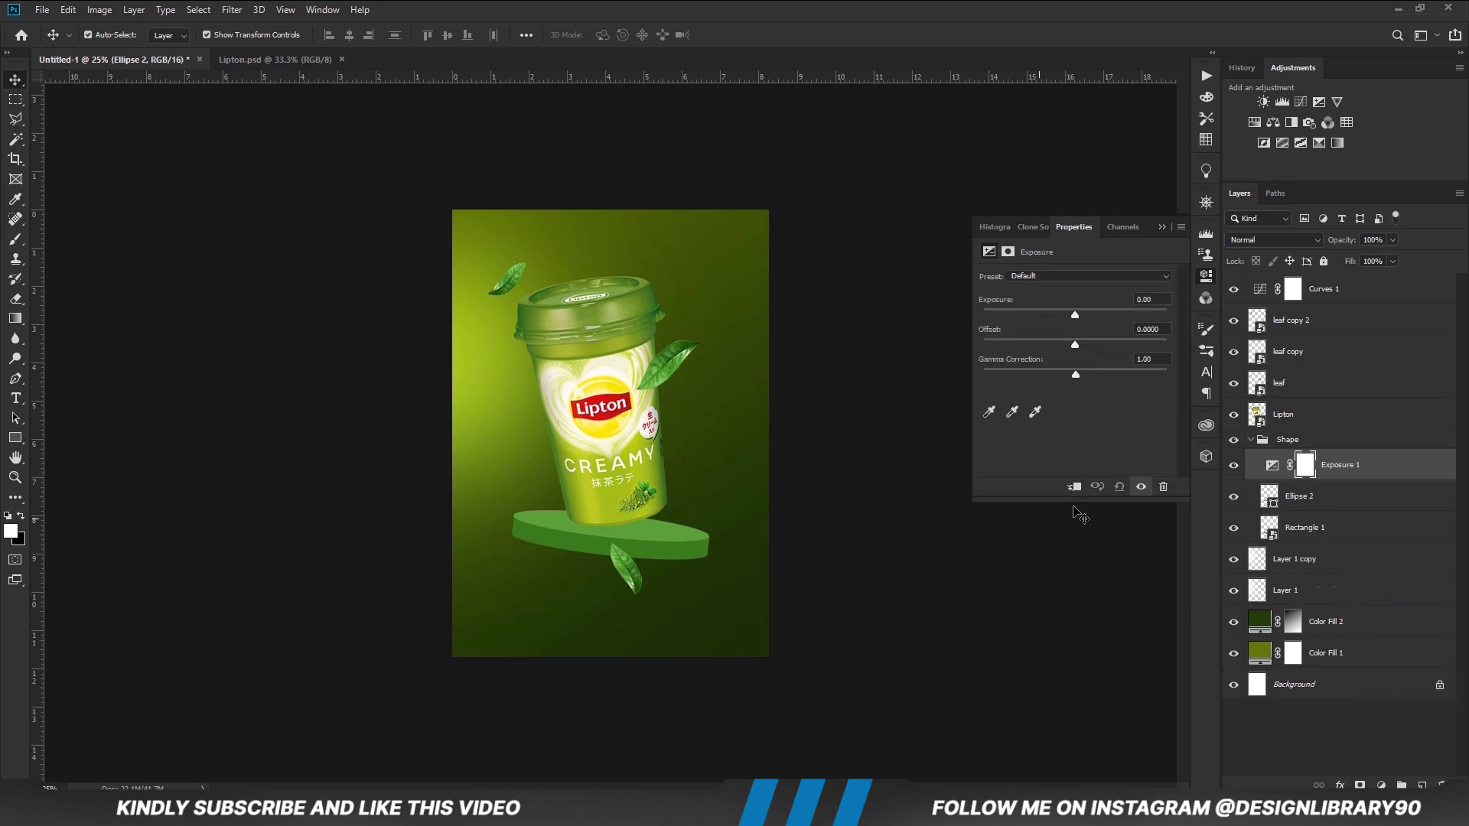
pyautogui.click(1075, 486)
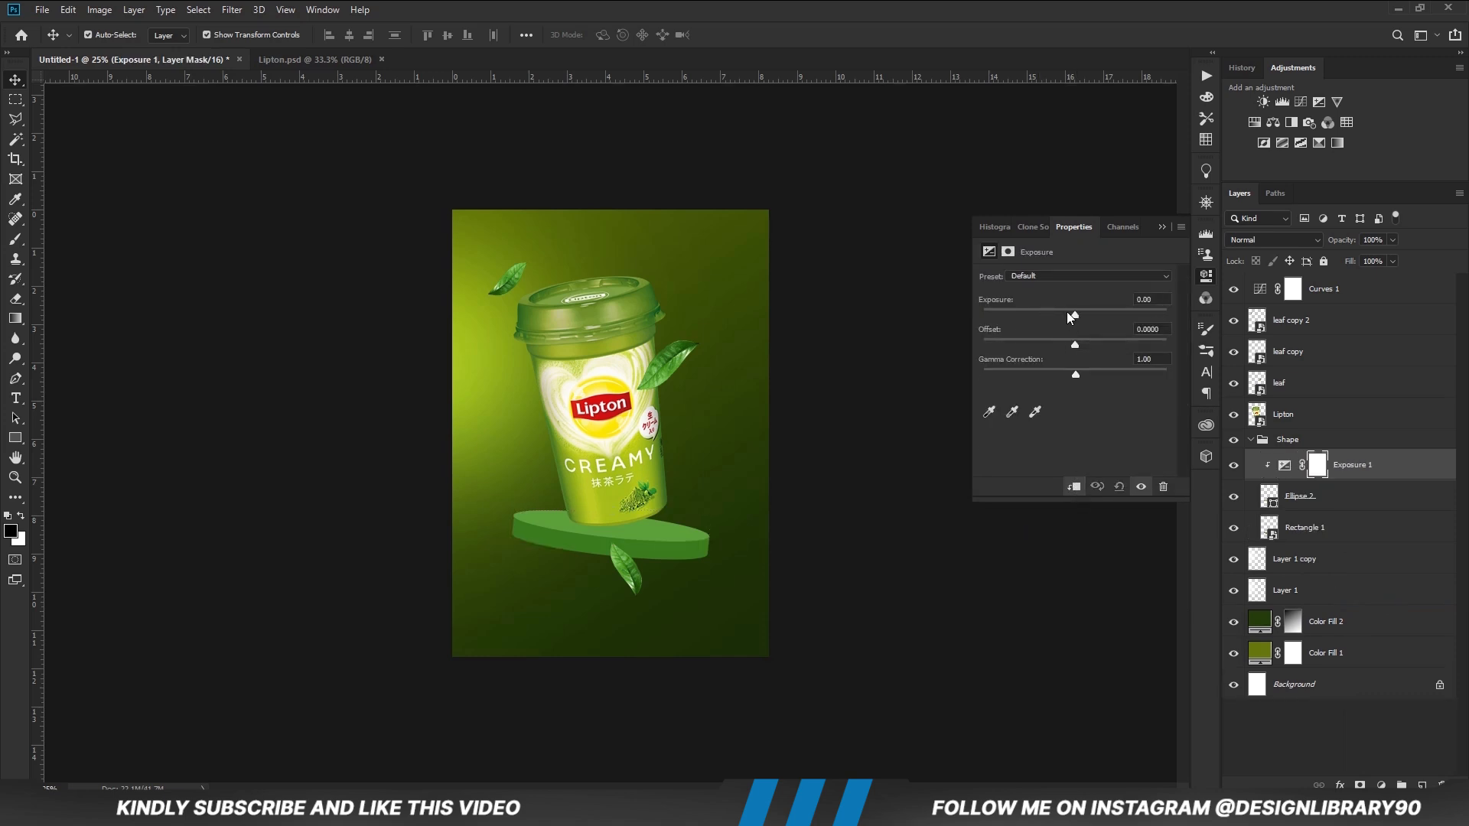
pyautogui.moveTo(1039, 314); pyautogui.dragTo(1031, 314)
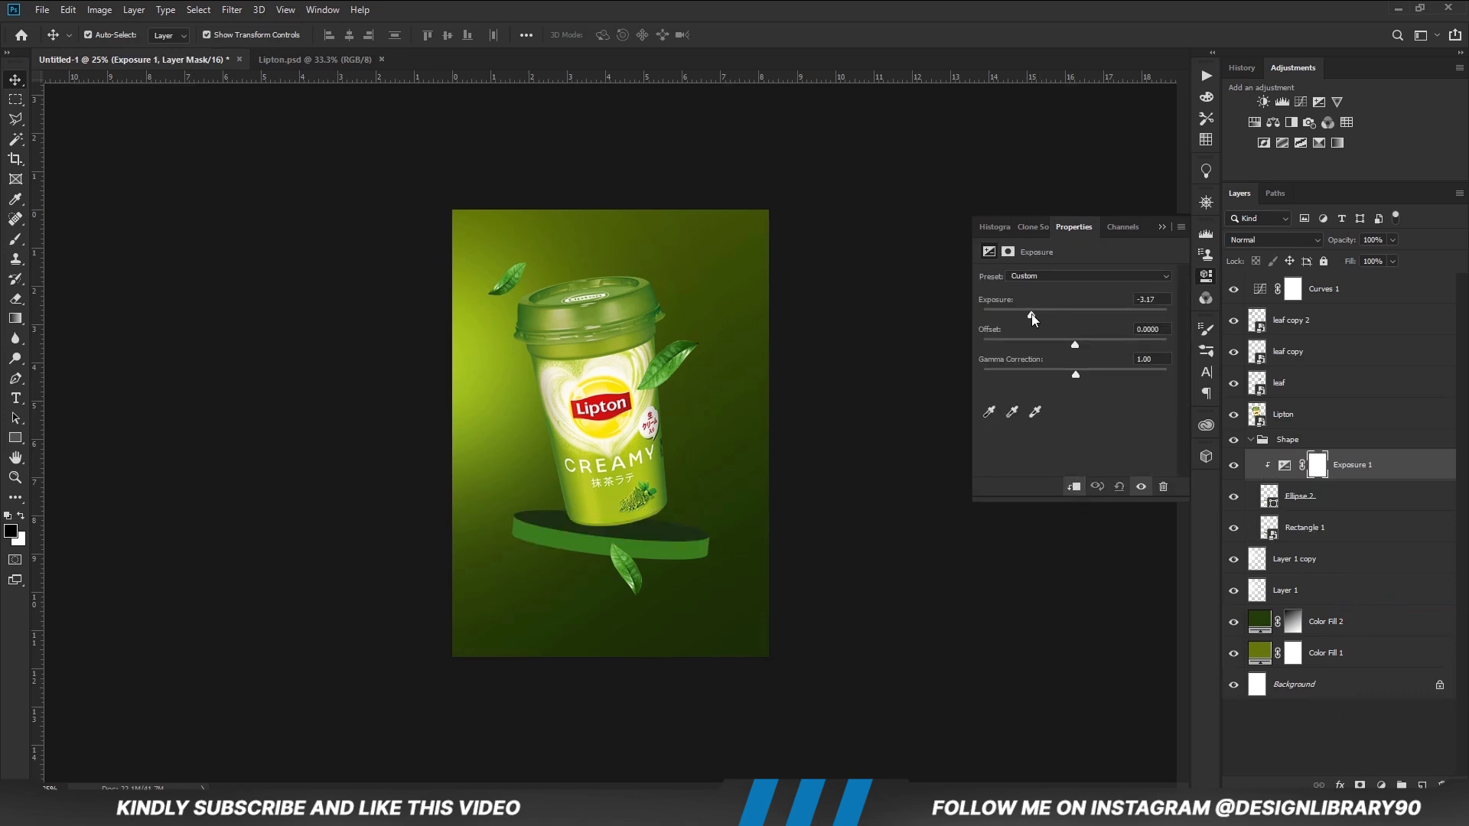
pyautogui.click(1161, 228)
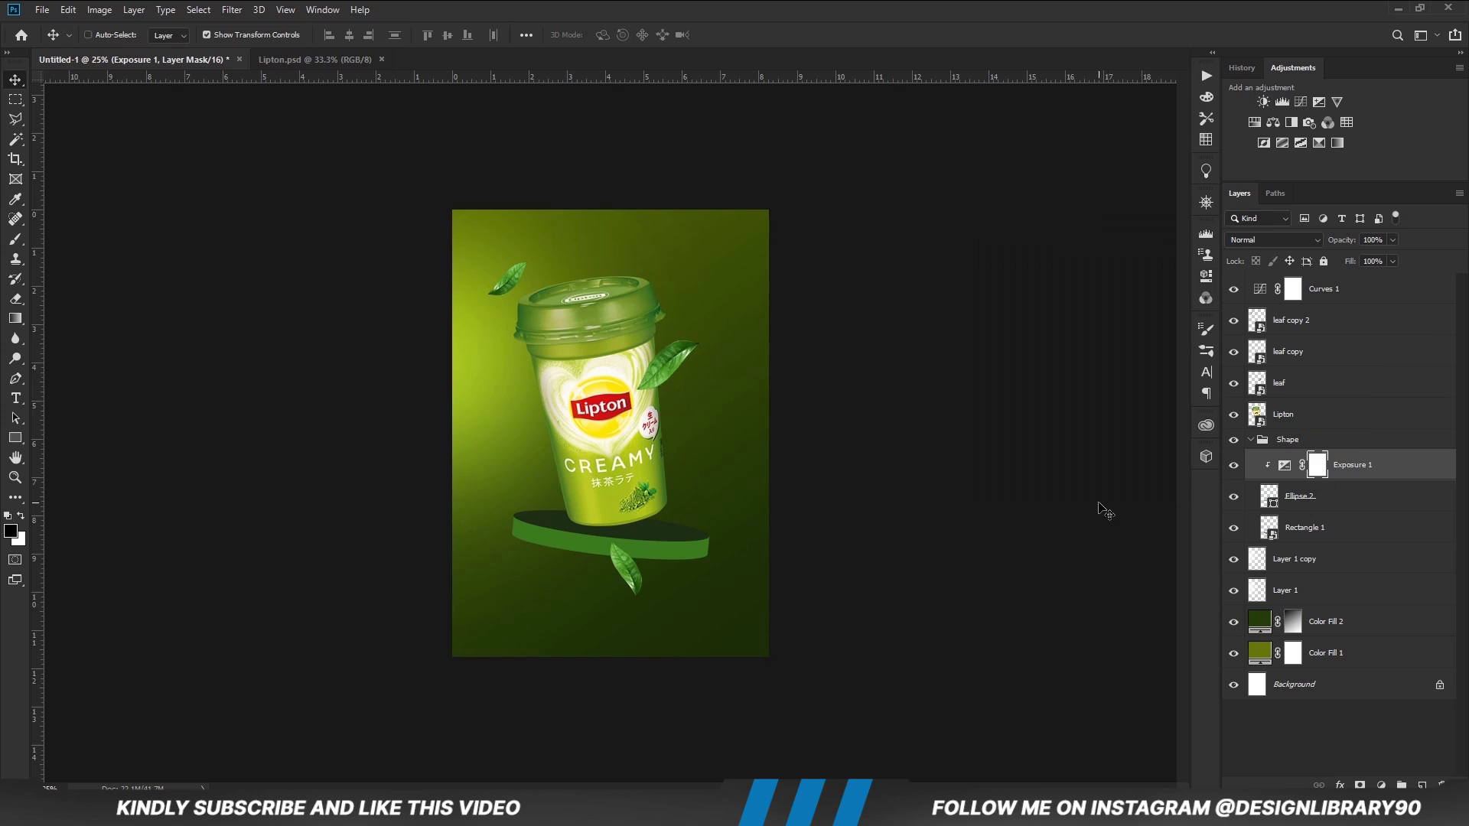
pyautogui.hotkey('ctrl', 'i')
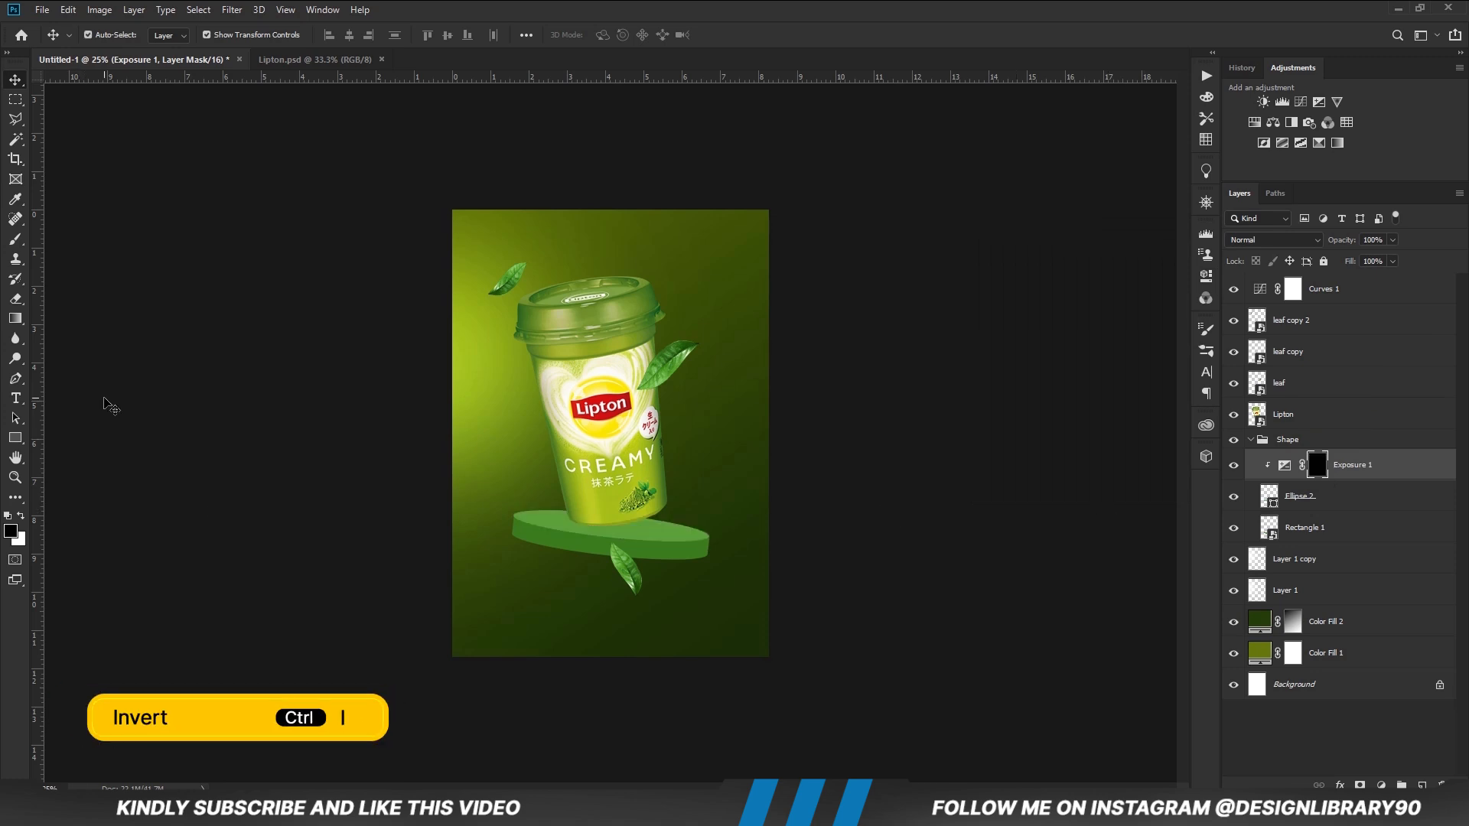
# Set up the soft, flattened 1700 px brush with 10% opacity and white as the foreground colour.
pyautogui.click(15, 239)
pyautogui.click(68, 239)
pyautogui.rightClick(621, 437)
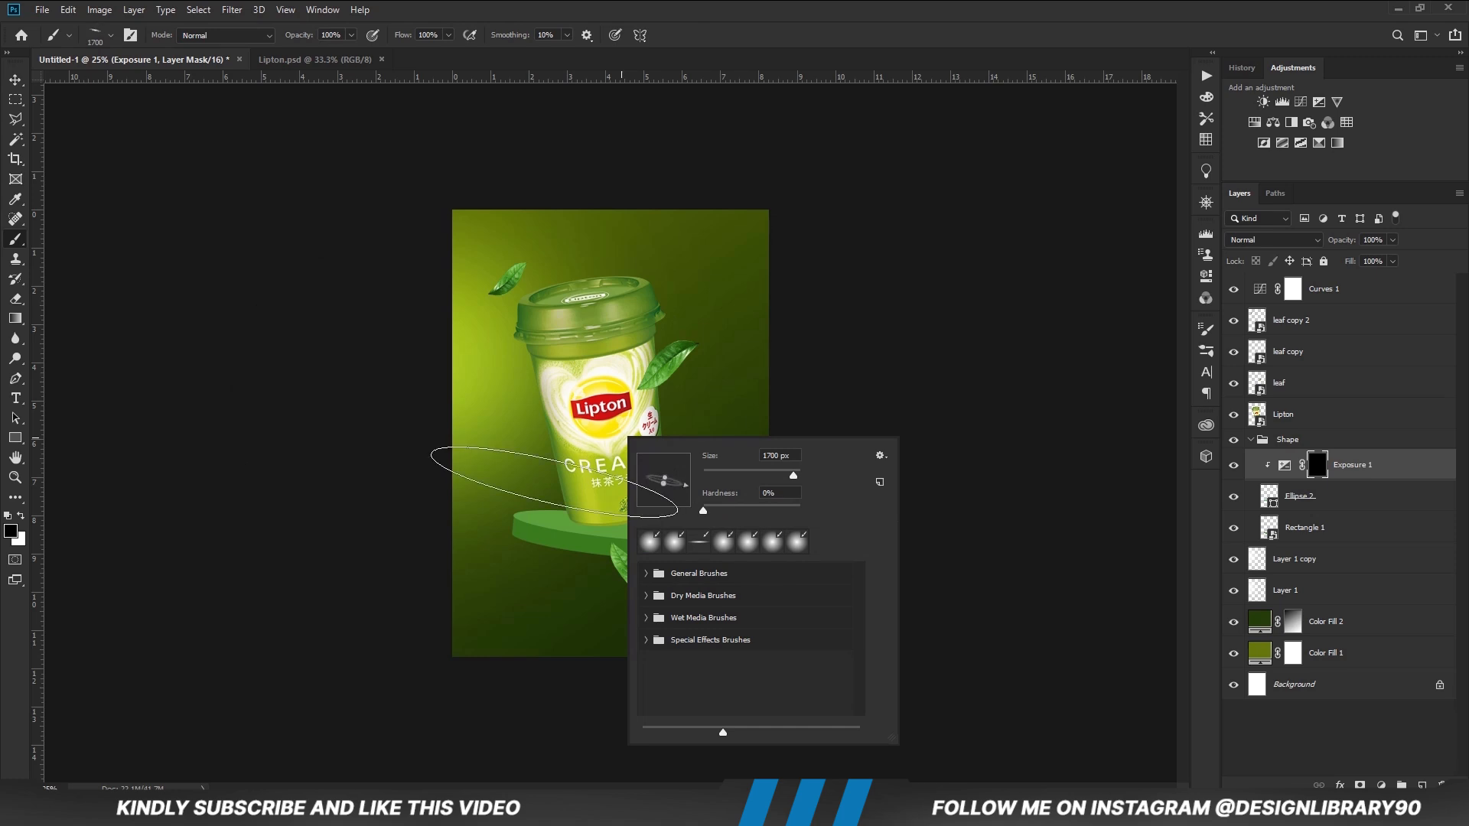
pyautogui.click(698, 4)
pyautogui.moveTo(350, 36); pyautogui.dragTo(299, 64)
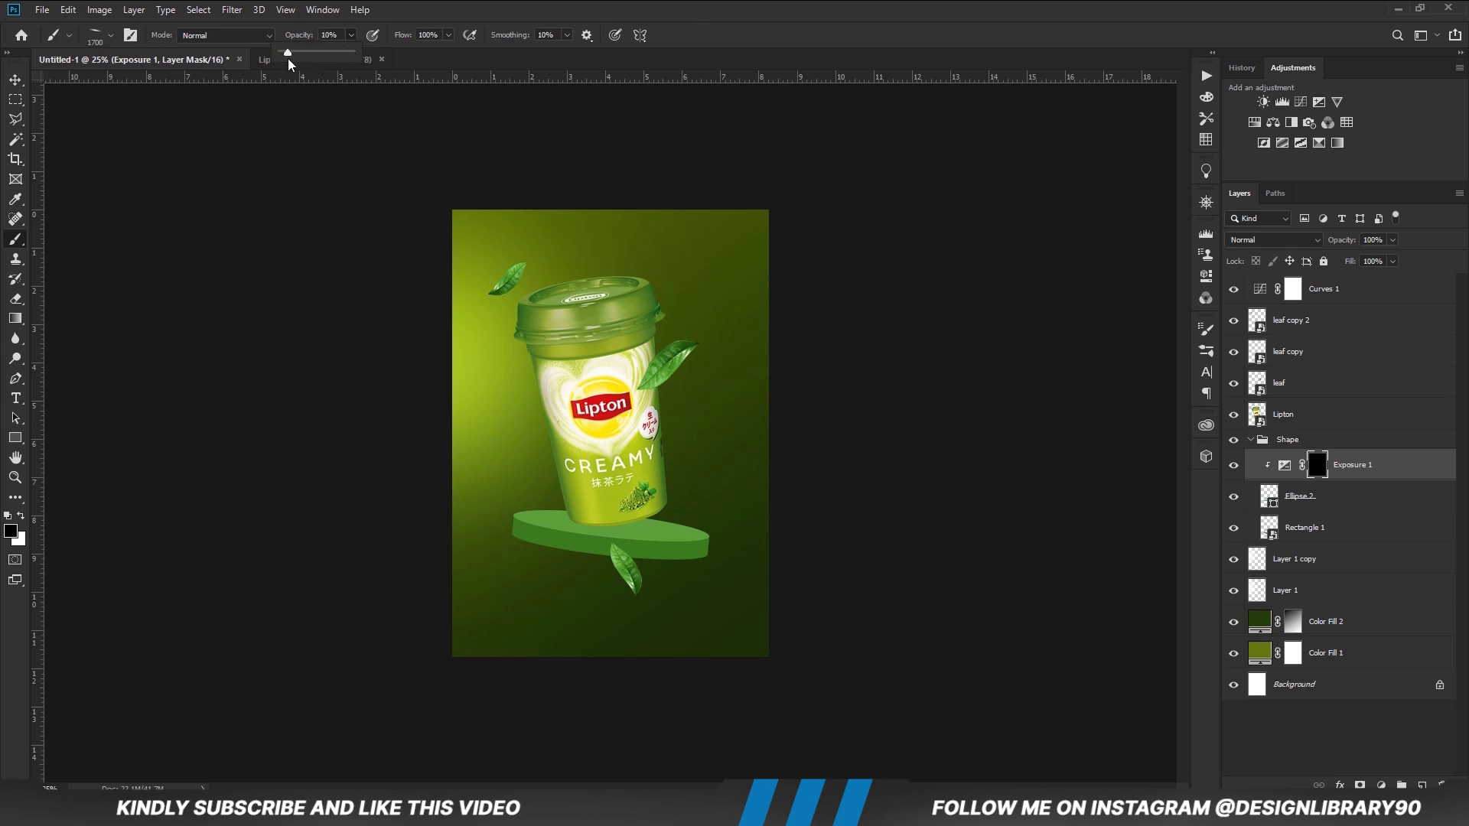
pyautogui.click(473, 7)
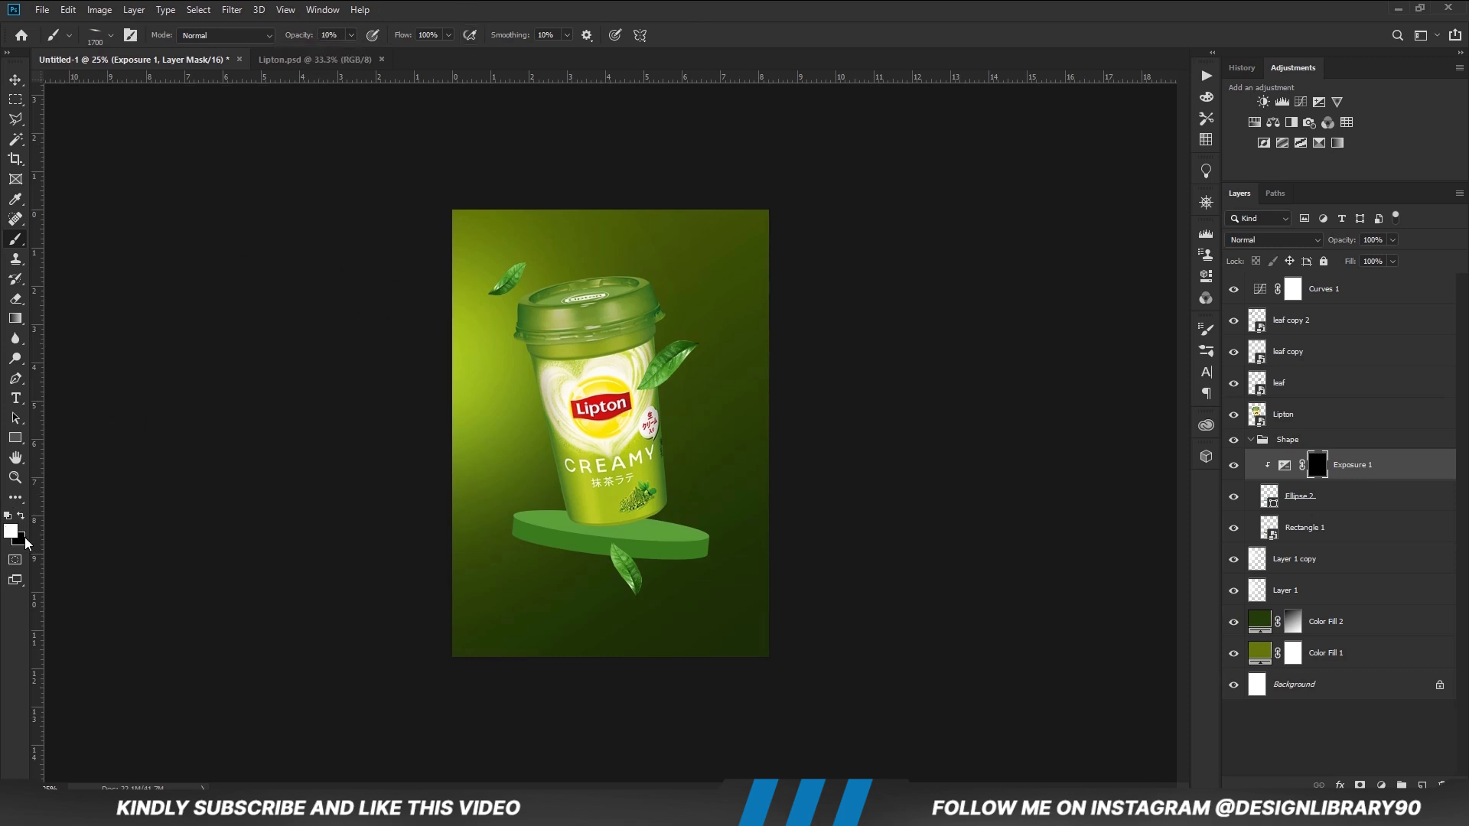
# Reduce the brush to 1000 px, paint a soft shadow on the Exposure 1 mask across the platform's top, and compare before and after.
pyautogui.press('[')
pyautogui.press('[')
pyautogui.press('[')
pyautogui.press('[')
pyautogui.press('[')
pyautogui.press('[')
pyautogui.press('[')
pyautogui.moveTo(595, 542)
pyautogui.mouseDown()
pyautogui.moveTo(775, 545)
pyautogui.moveTo(642, 501)
pyautogui.moveTo(418, 503)
pyautogui.mouseUp()
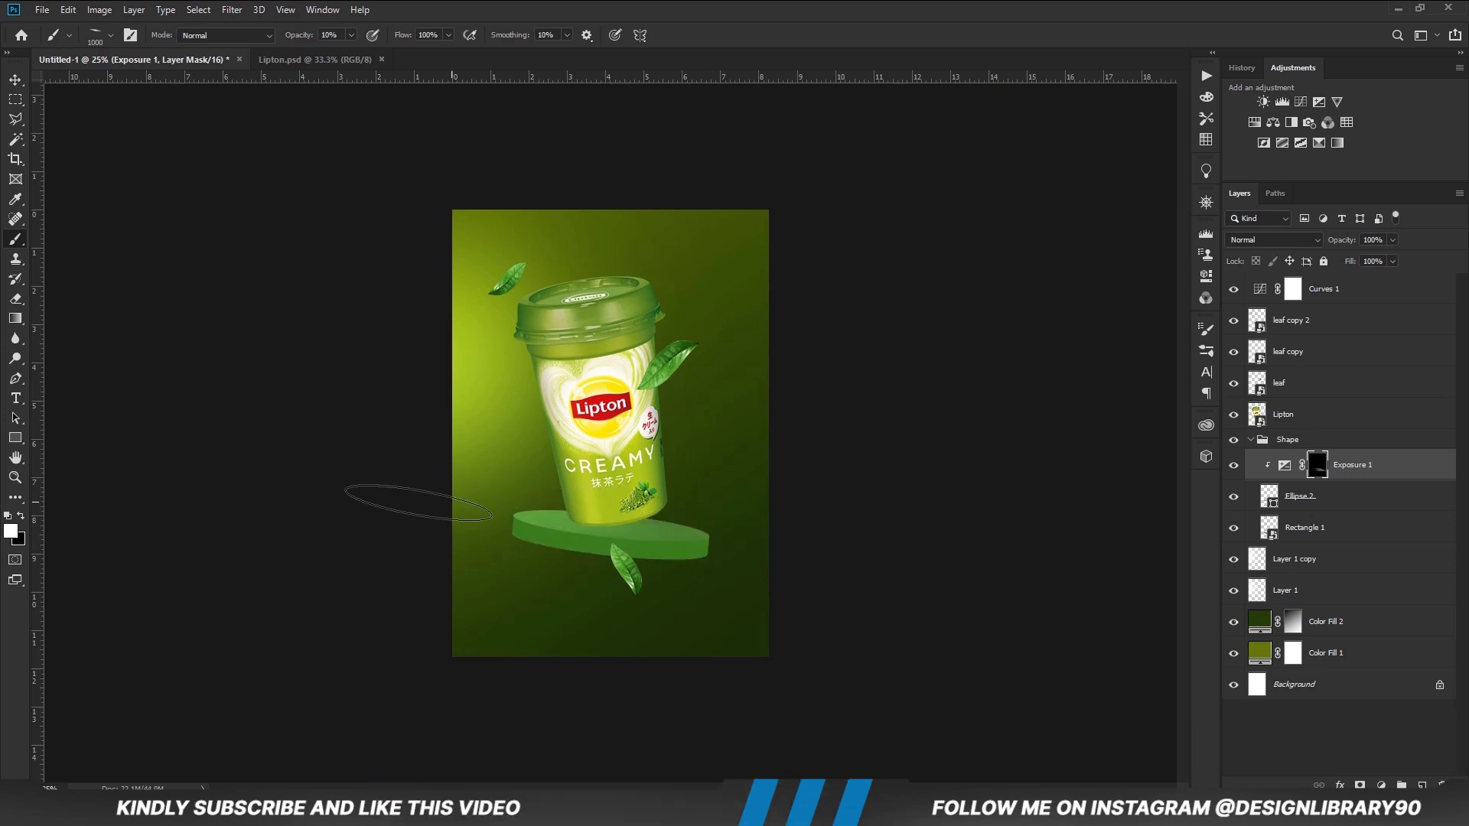
pyautogui.click(1236, 465)
pyautogui.click(1236, 465)
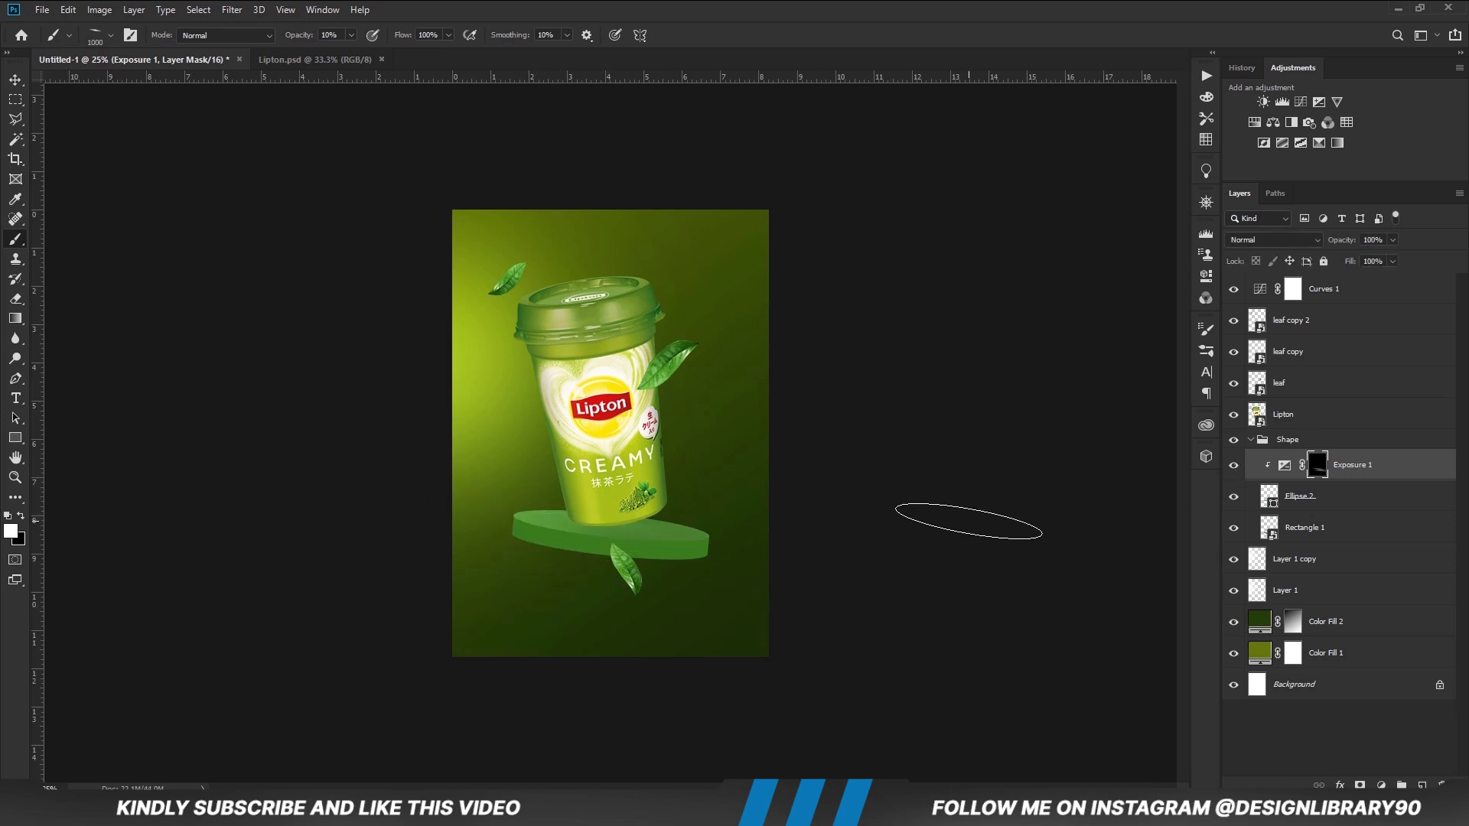
pyautogui.press('v')
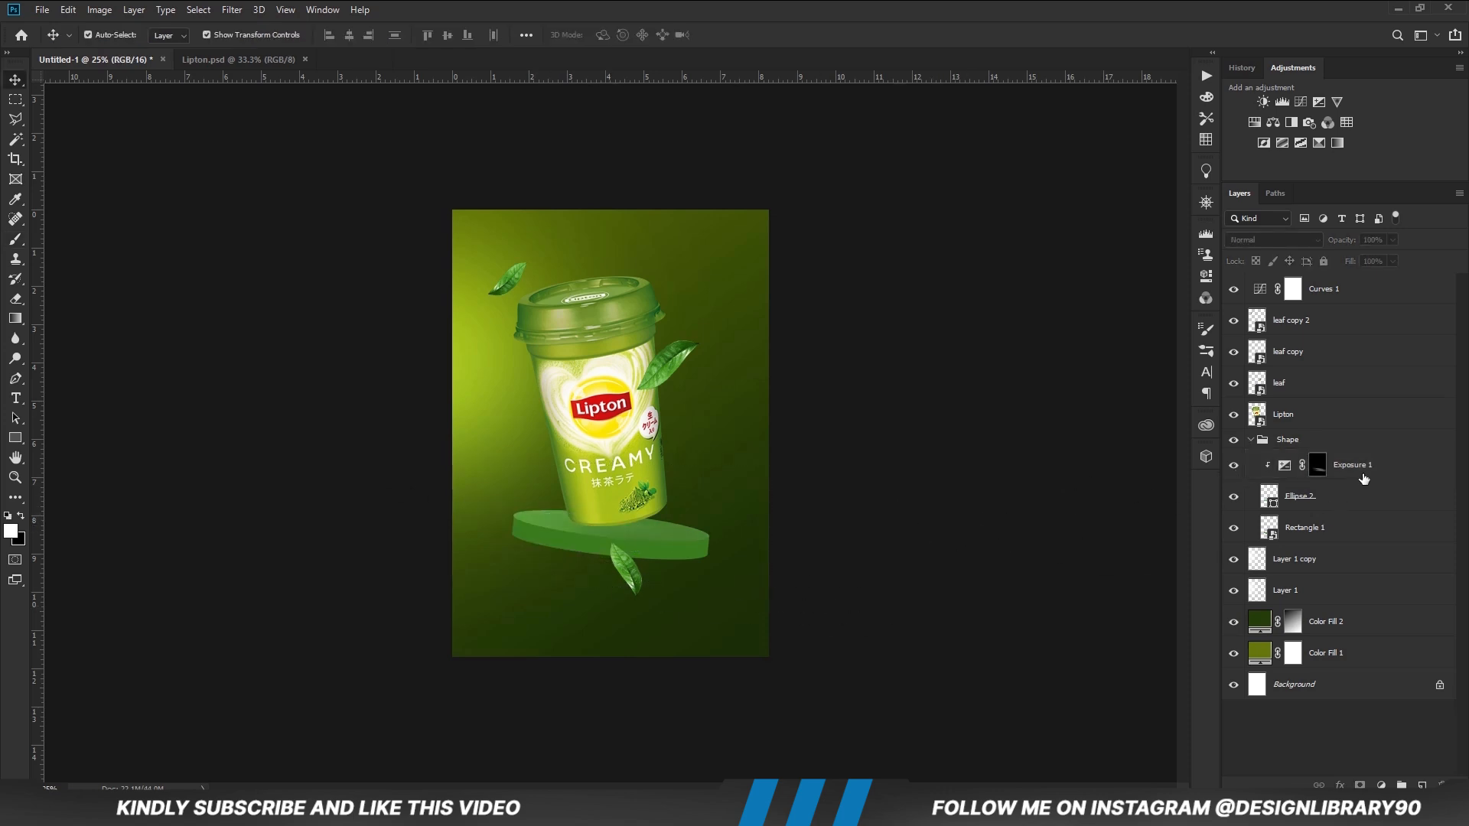
# Add a second Exposure adjustment clipped above Exposure 1 with the exposure raised to +2.26.
pyautogui.click(1380, 786)
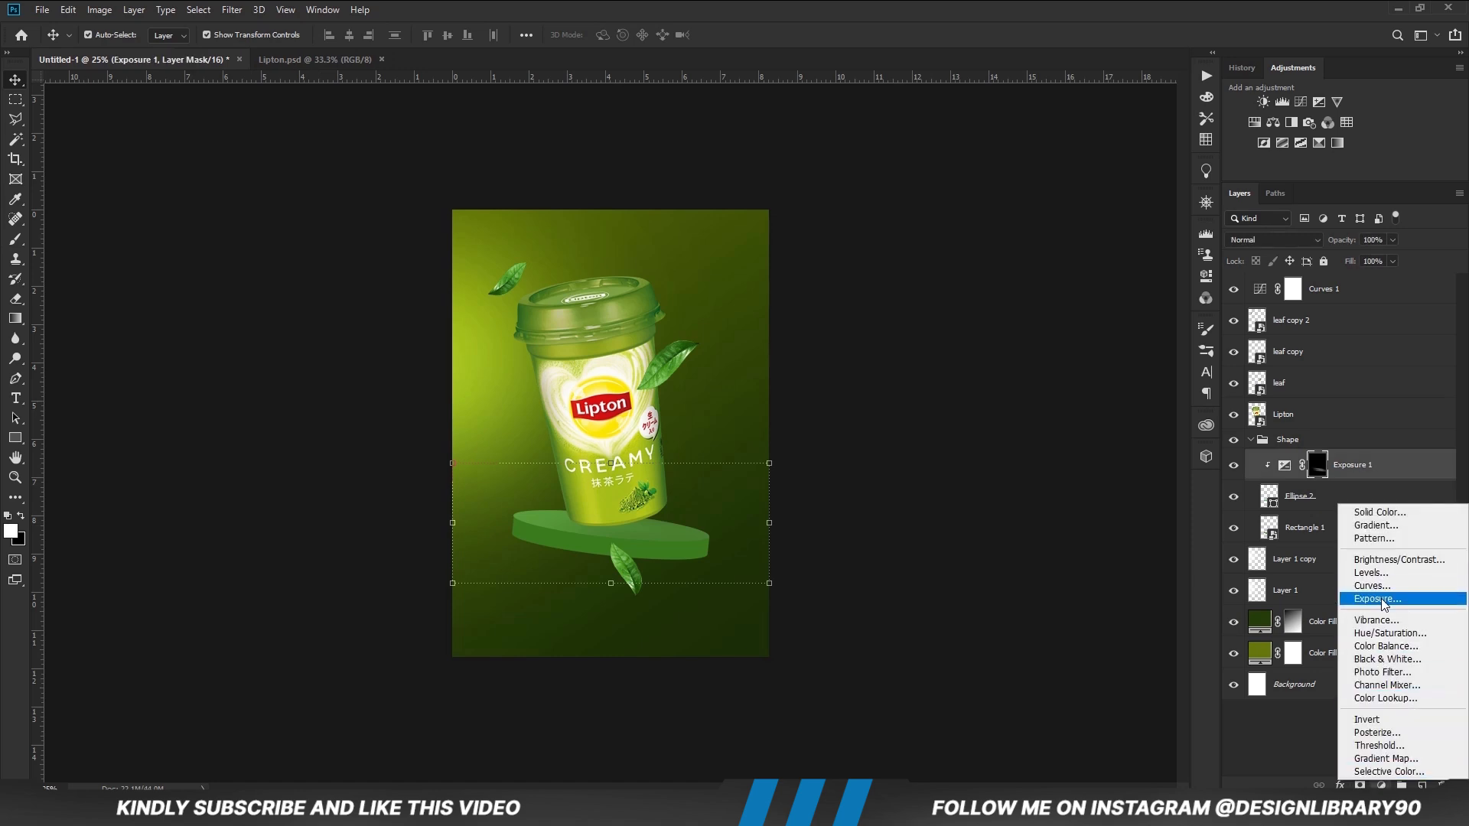
pyautogui.click(1377, 602)
pyautogui.click(1074, 487)
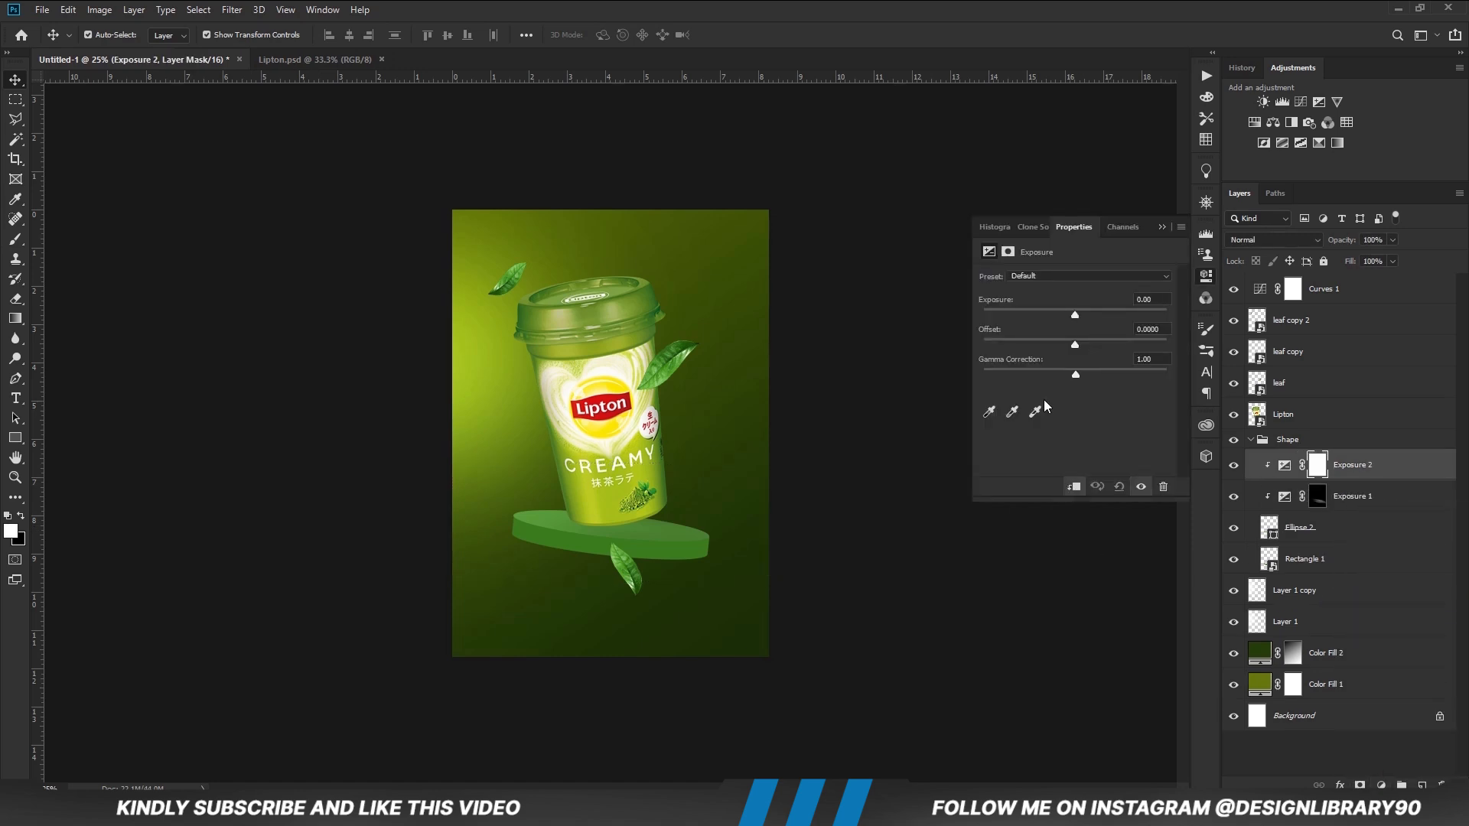
pyautogui.moveTo(1081, 315); pyautogui.dragTo(1106, 316)
pyautogui.click(1162, 227)
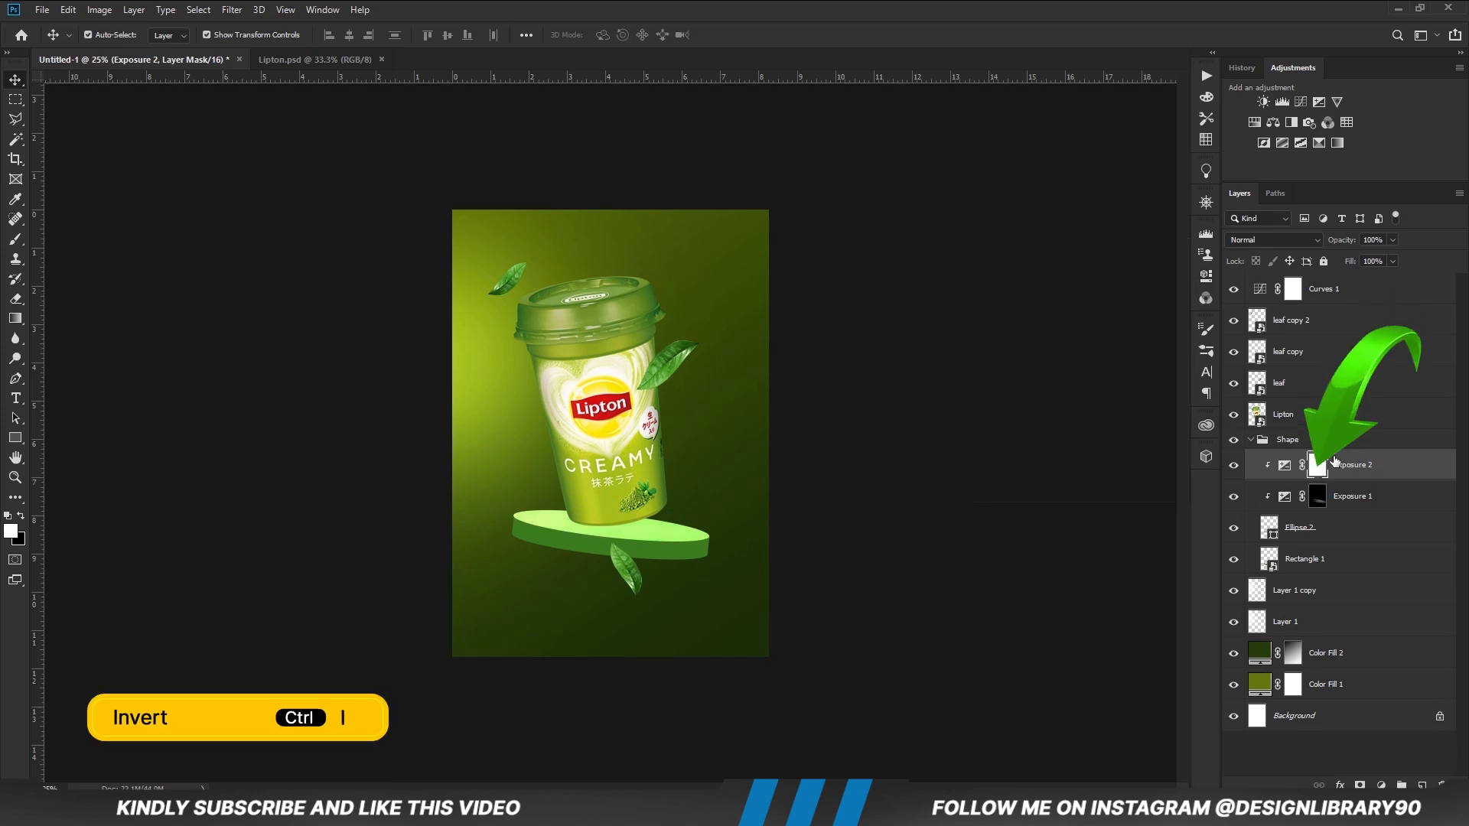
# Invert the Exposure 2 mask to black and brush a white highlight over the left side of the platform's top.
pyautogui.hotkey('ctrl', 'i')
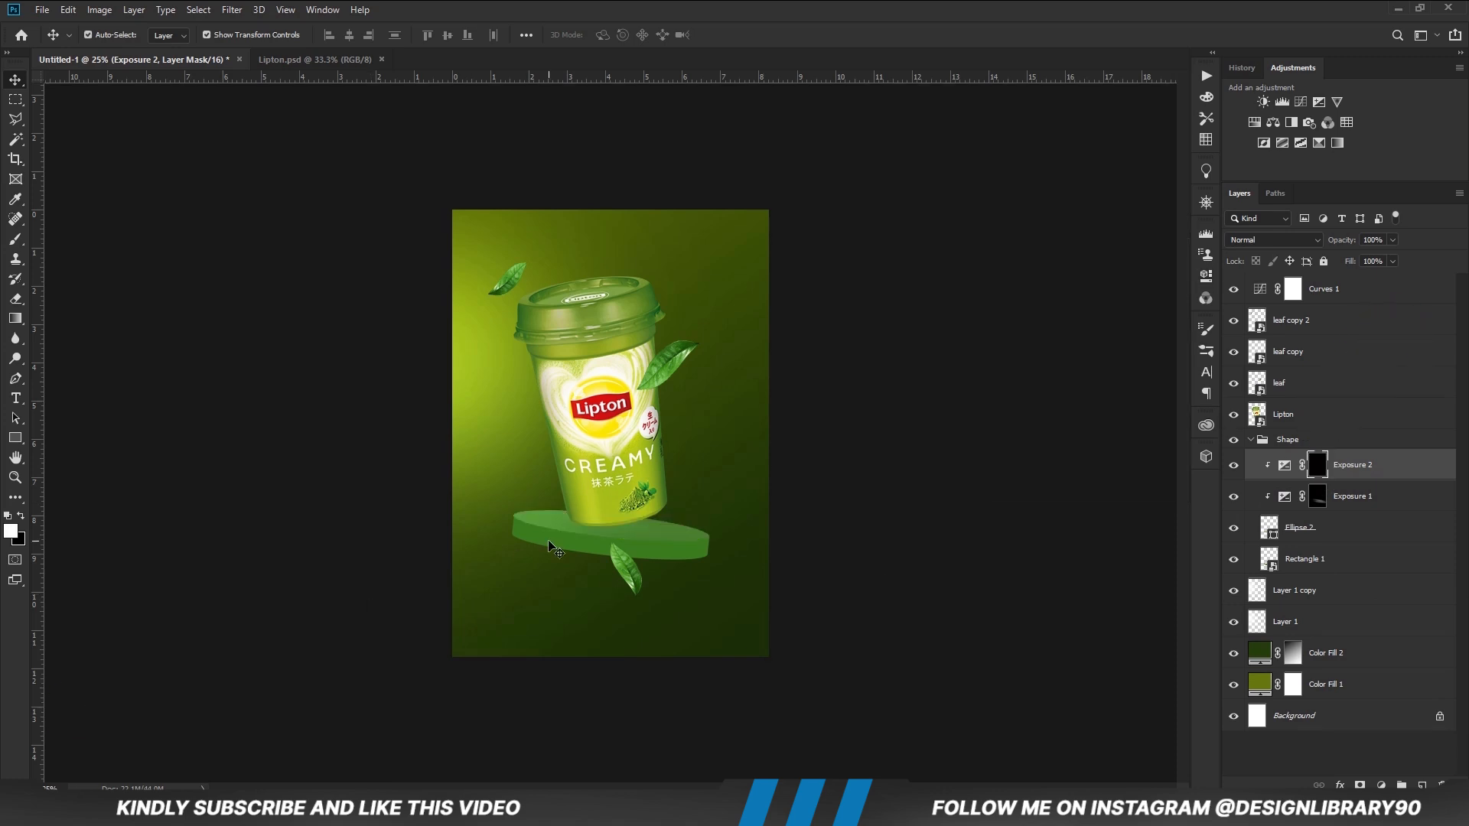
pyautogui.press('b')
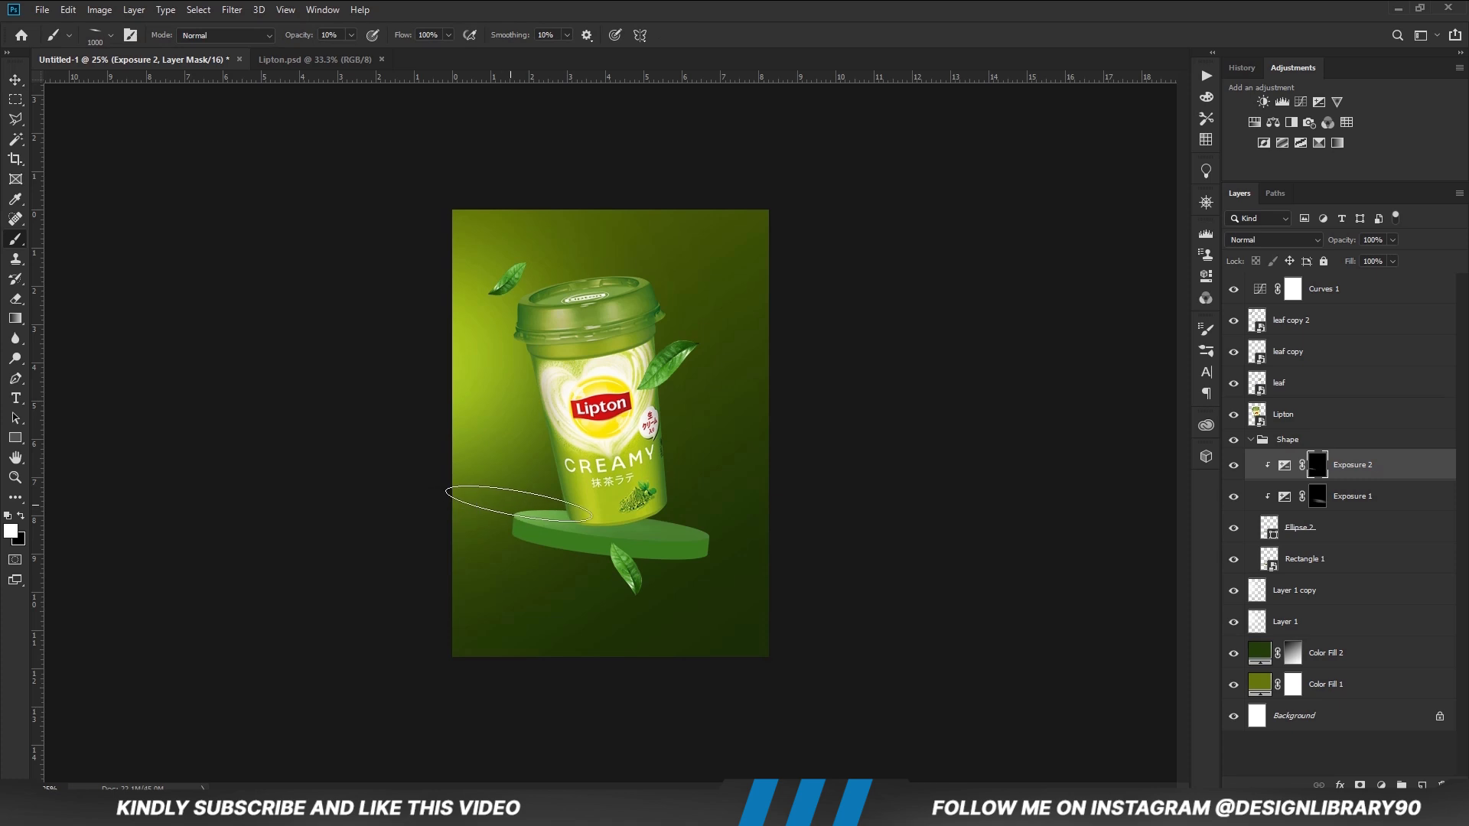
pyautogui.moveTo(440, 511); pyautogui.dragTo(550, 519)
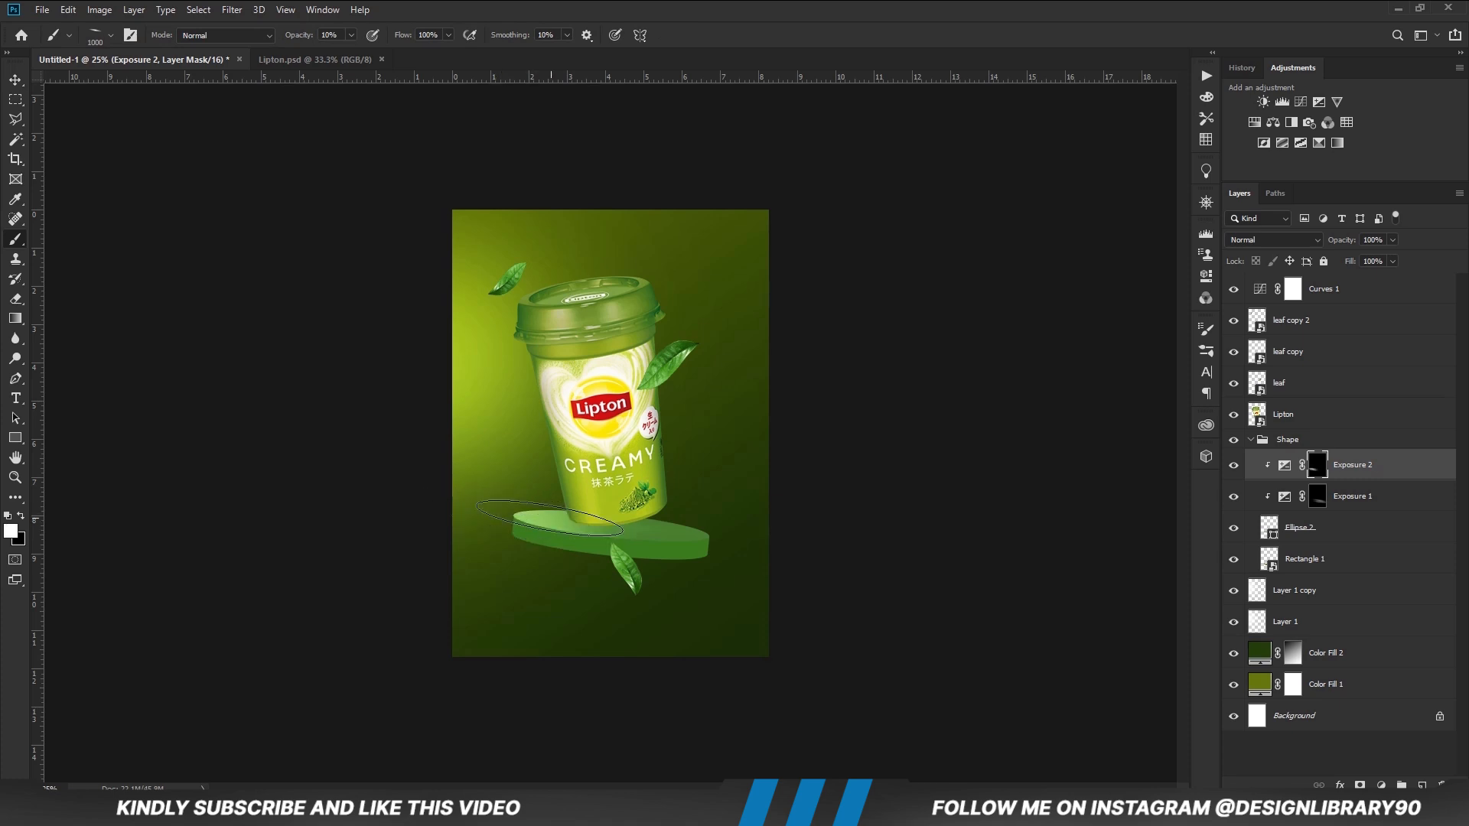
# Duplicate the Exposure 2 layer, clip the copy to the platform top, and lower its opacity to 72%.
pyautogui.hotkey('ctrl', 'j')
pyautogui.rightClick(1347, 472)
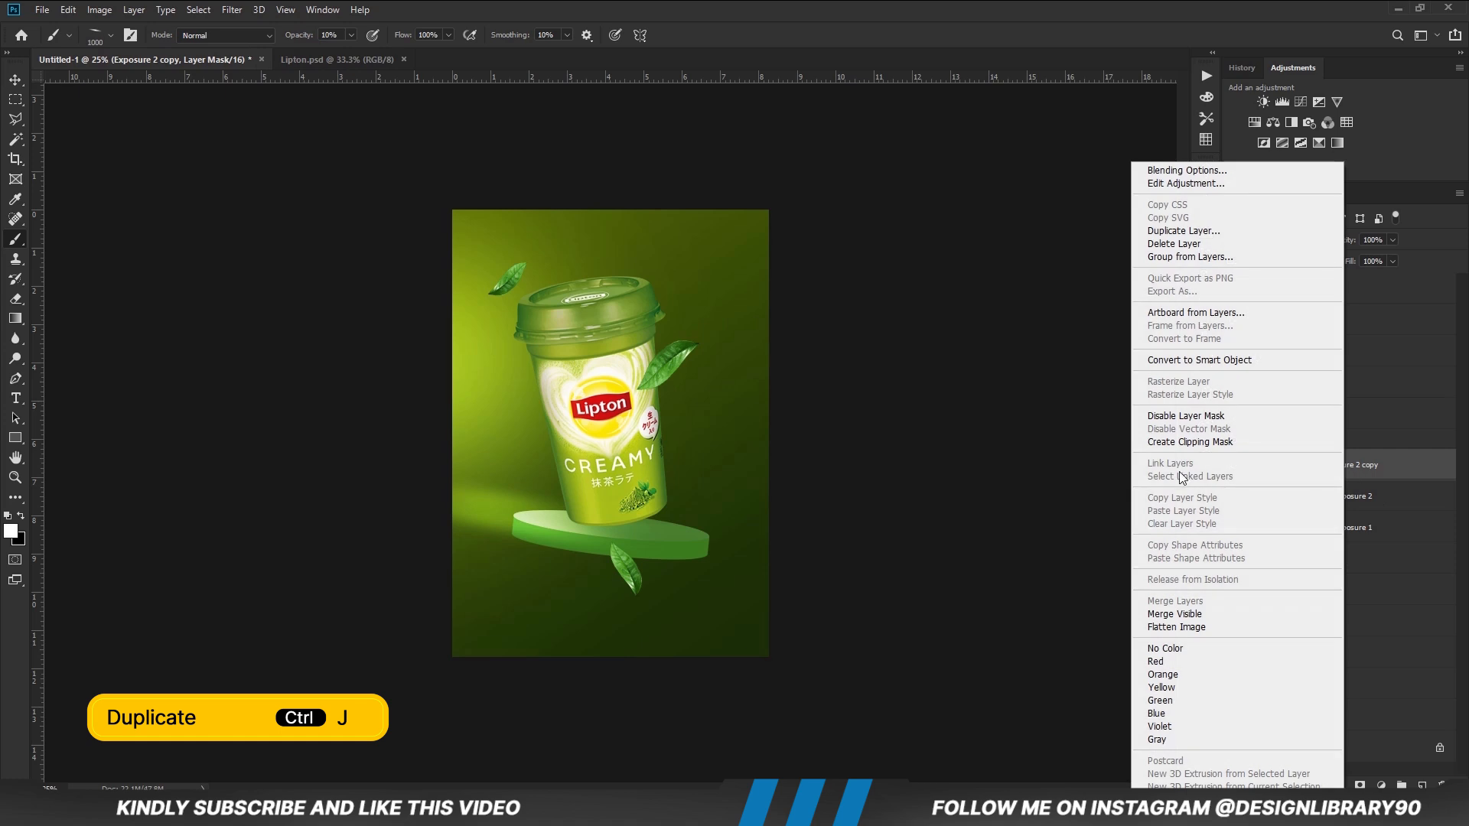
pyautogui.click(1172, 444)
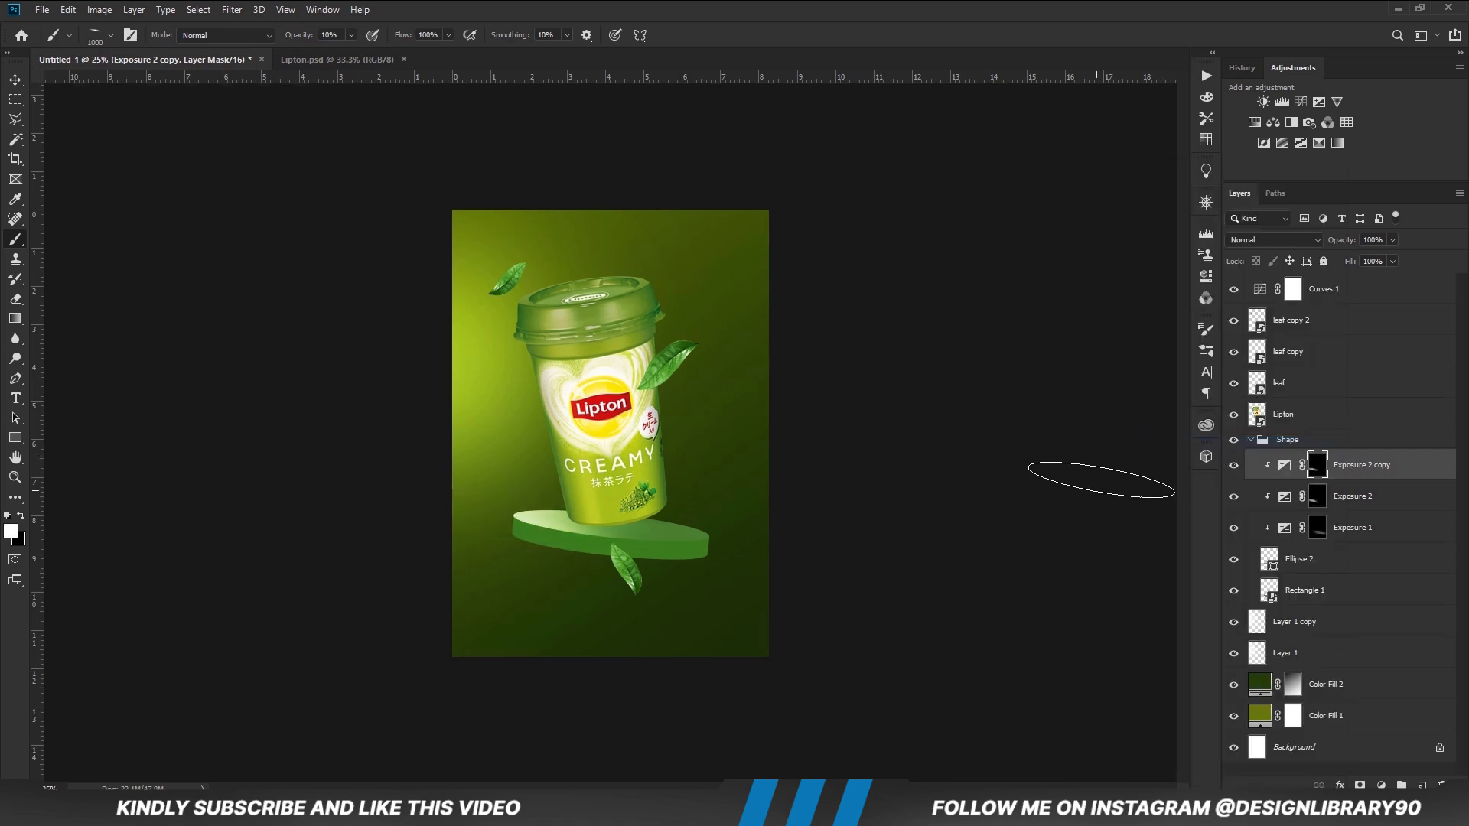
pyautogui.click(1392, 261)
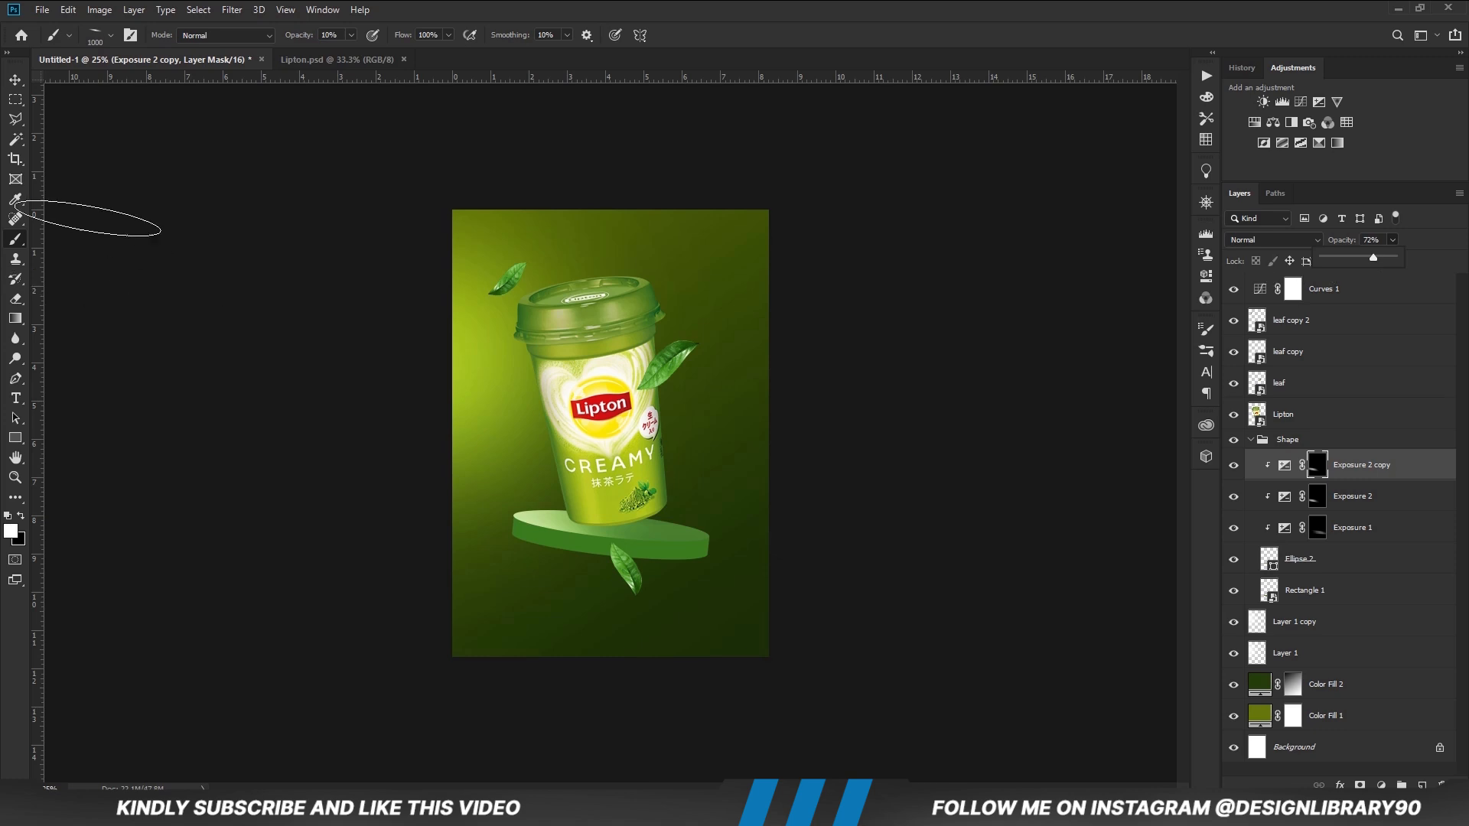
pyautogui.click(14, 78)
pyautogui.click(224, 489)
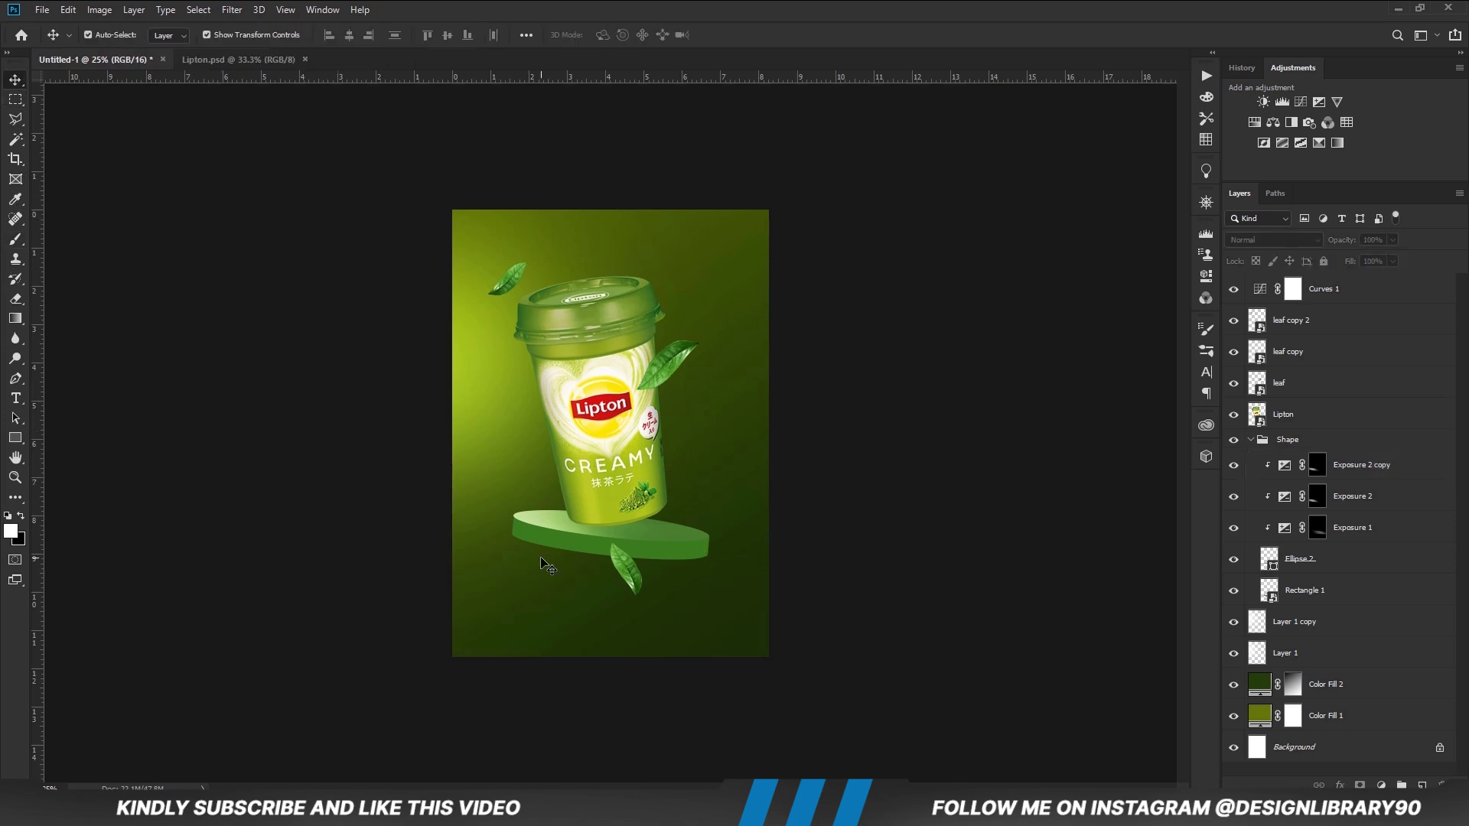
# Add a strongly darkening Exposure adjustment clipped to the Rectangle 1 platform side and invert its mask to black.
pyautogui.click(548, 543)
pyautogui.click(1234, 591)
pyautogui.click(1233, 590)
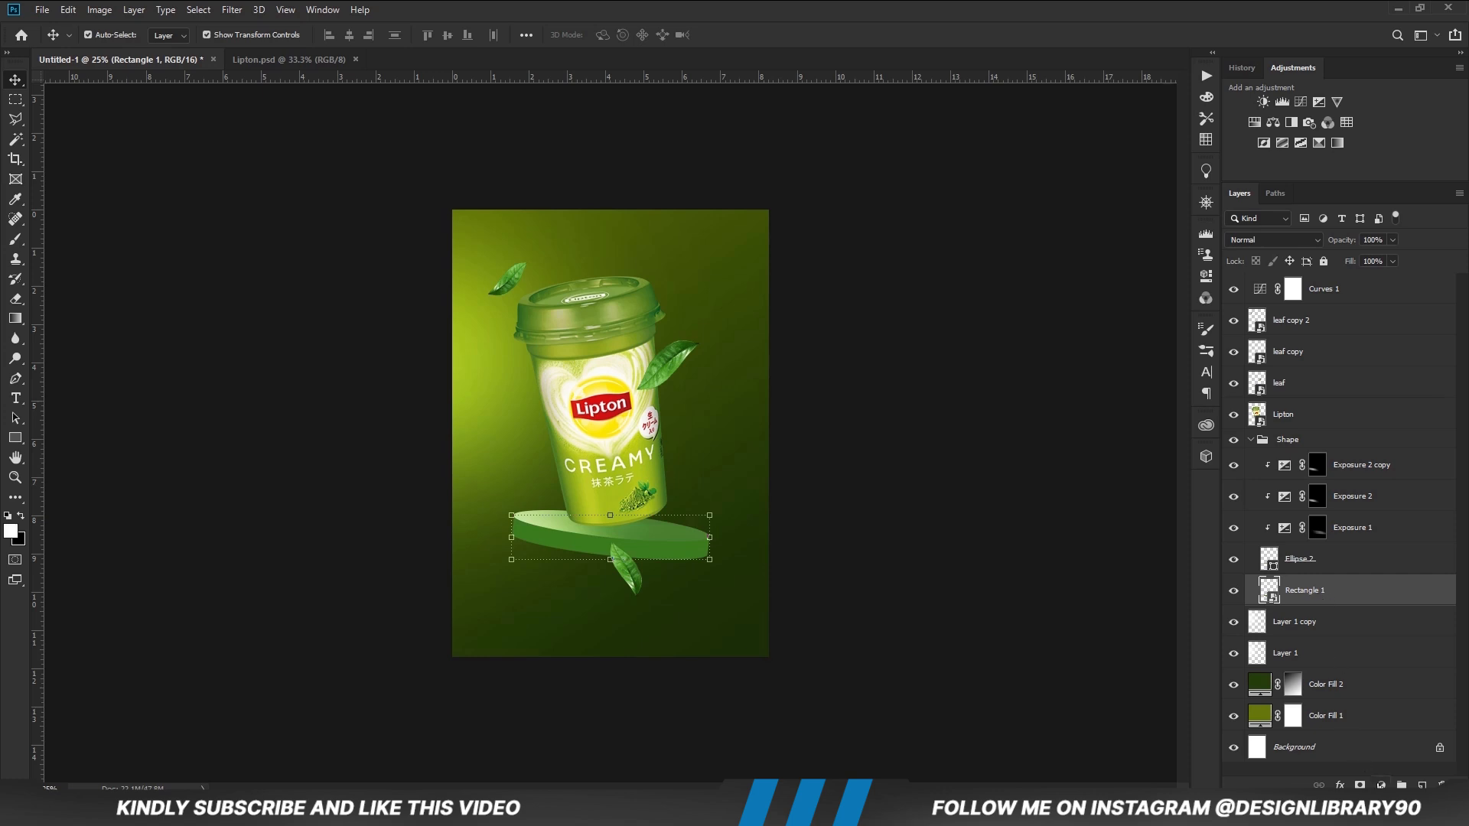
pyautogui.click(1381, 784)
pyautogui.click(1389, 602)
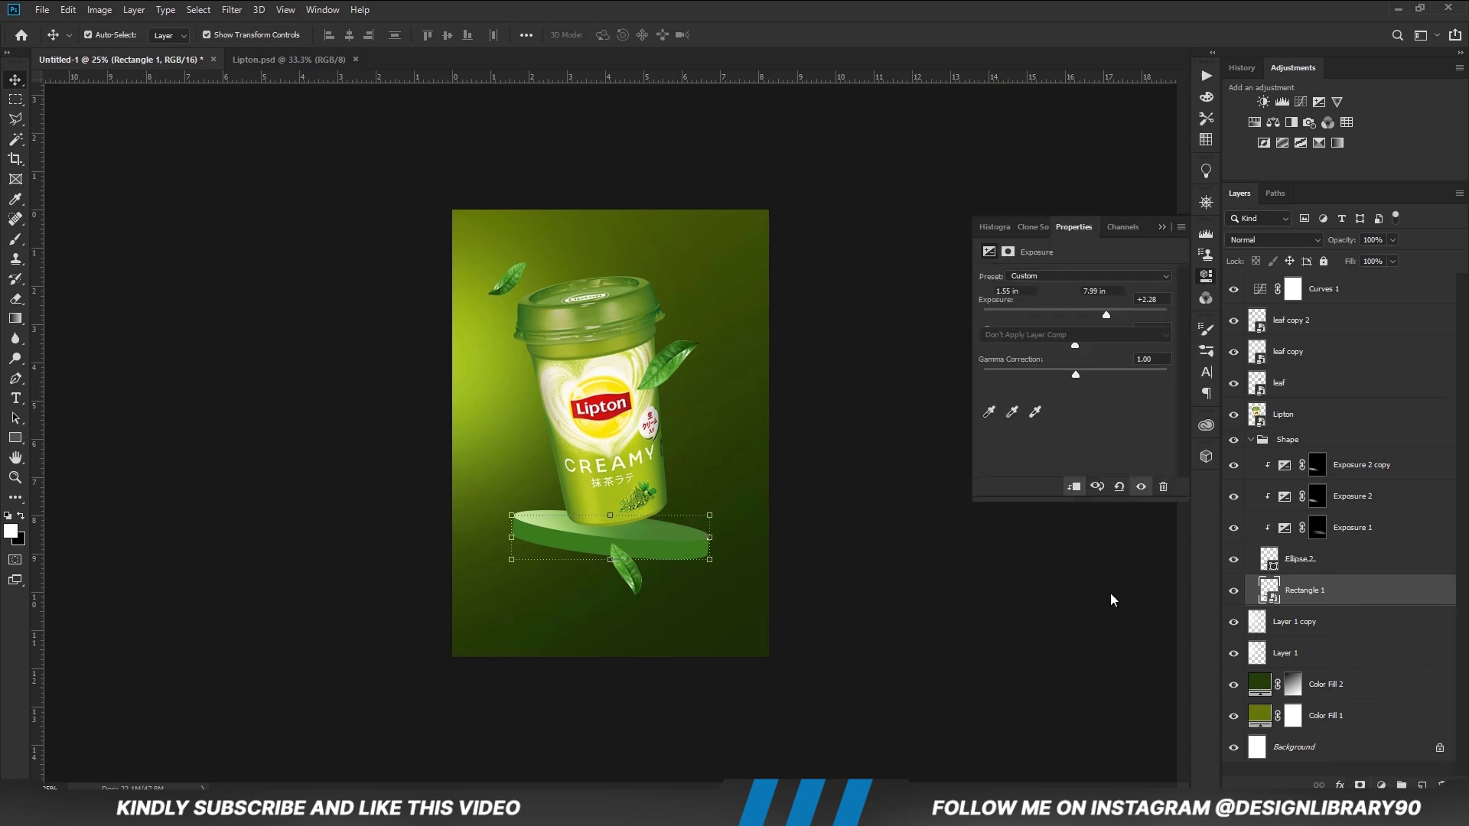
pyautogui.click(1072, 487)
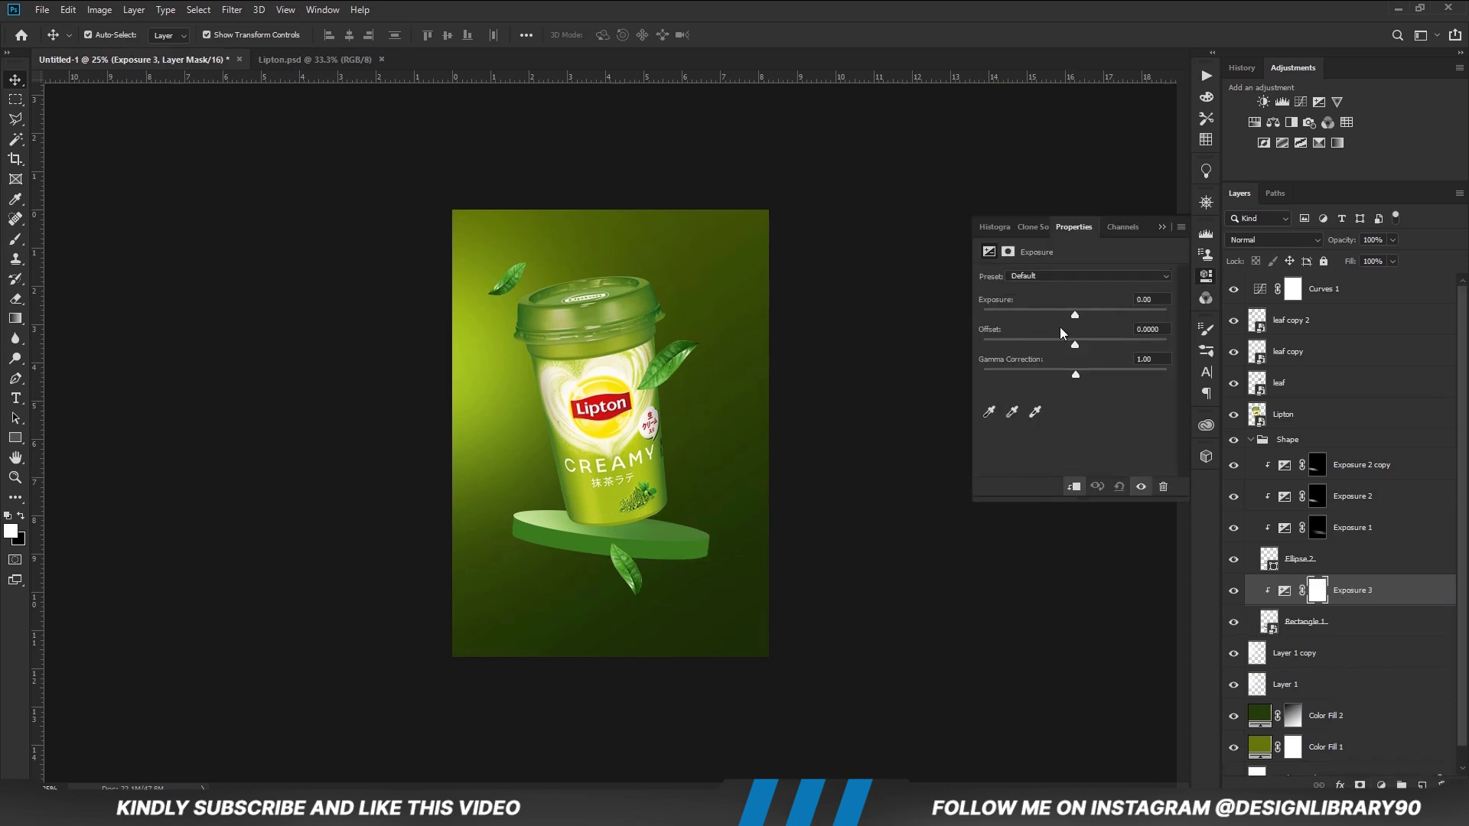
pyautogui.moveTo(1072, 320); pyautogui.dragTo(1034, 314)
pyautogui.click(1161, 227)
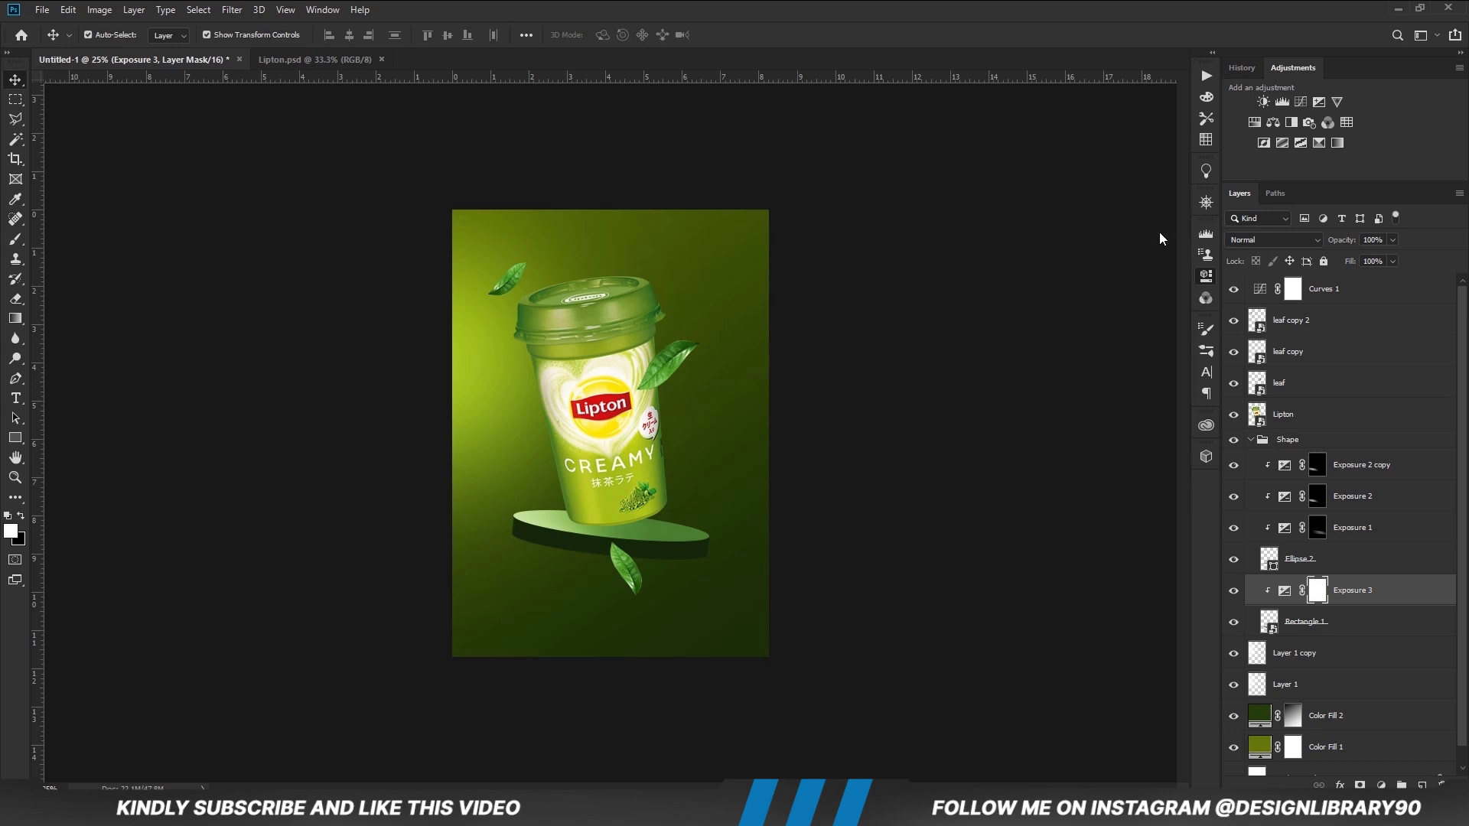
pyautogui.hotkey('ctrl', 'i')
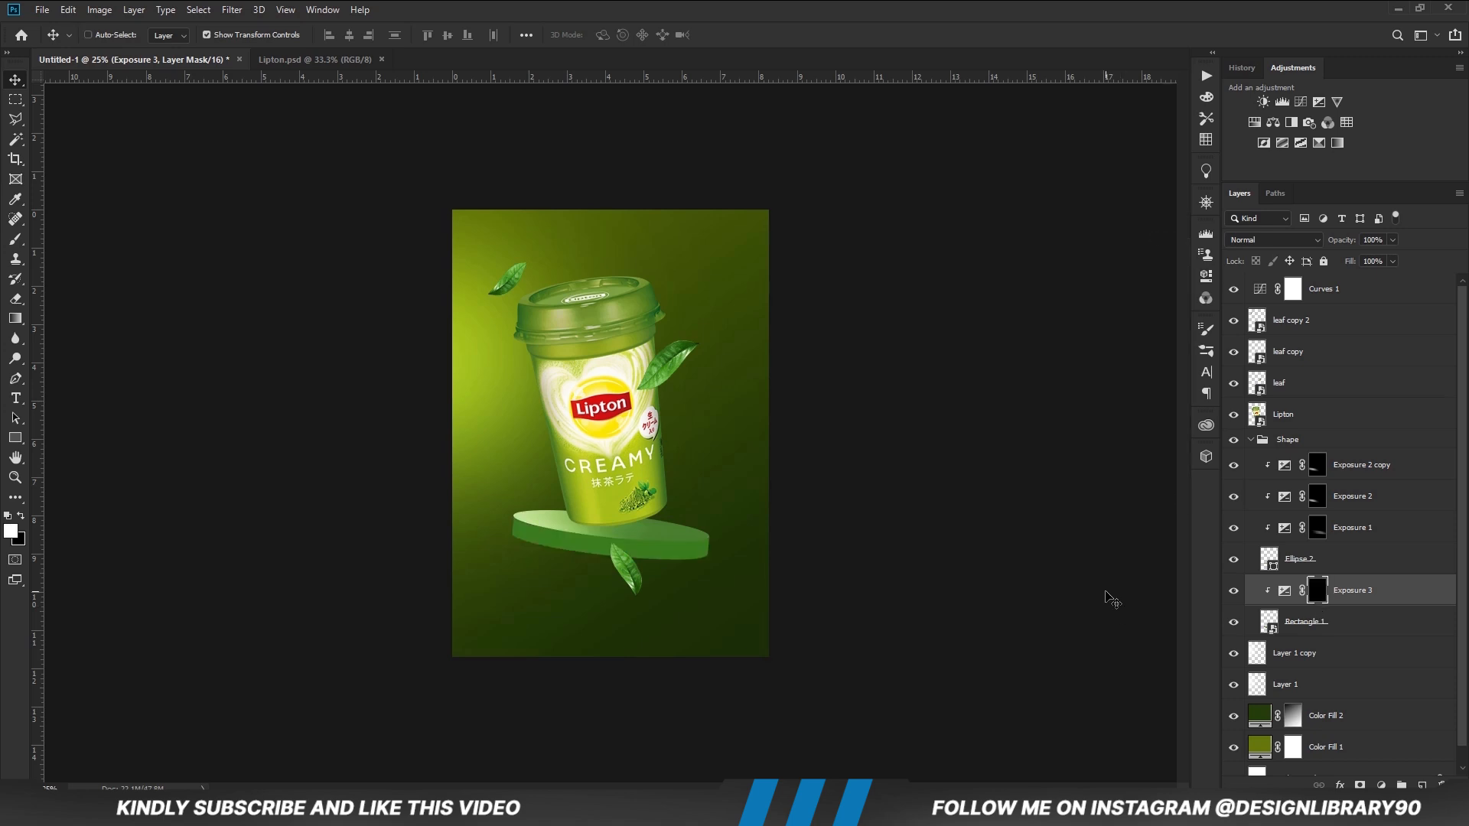
# Brush white onto the Exposure 3 mask along the platform's side with a soft 400 px brush at 19% opacity.
pyautogui.press('b')
pyautogui.rightClick(608, 537)
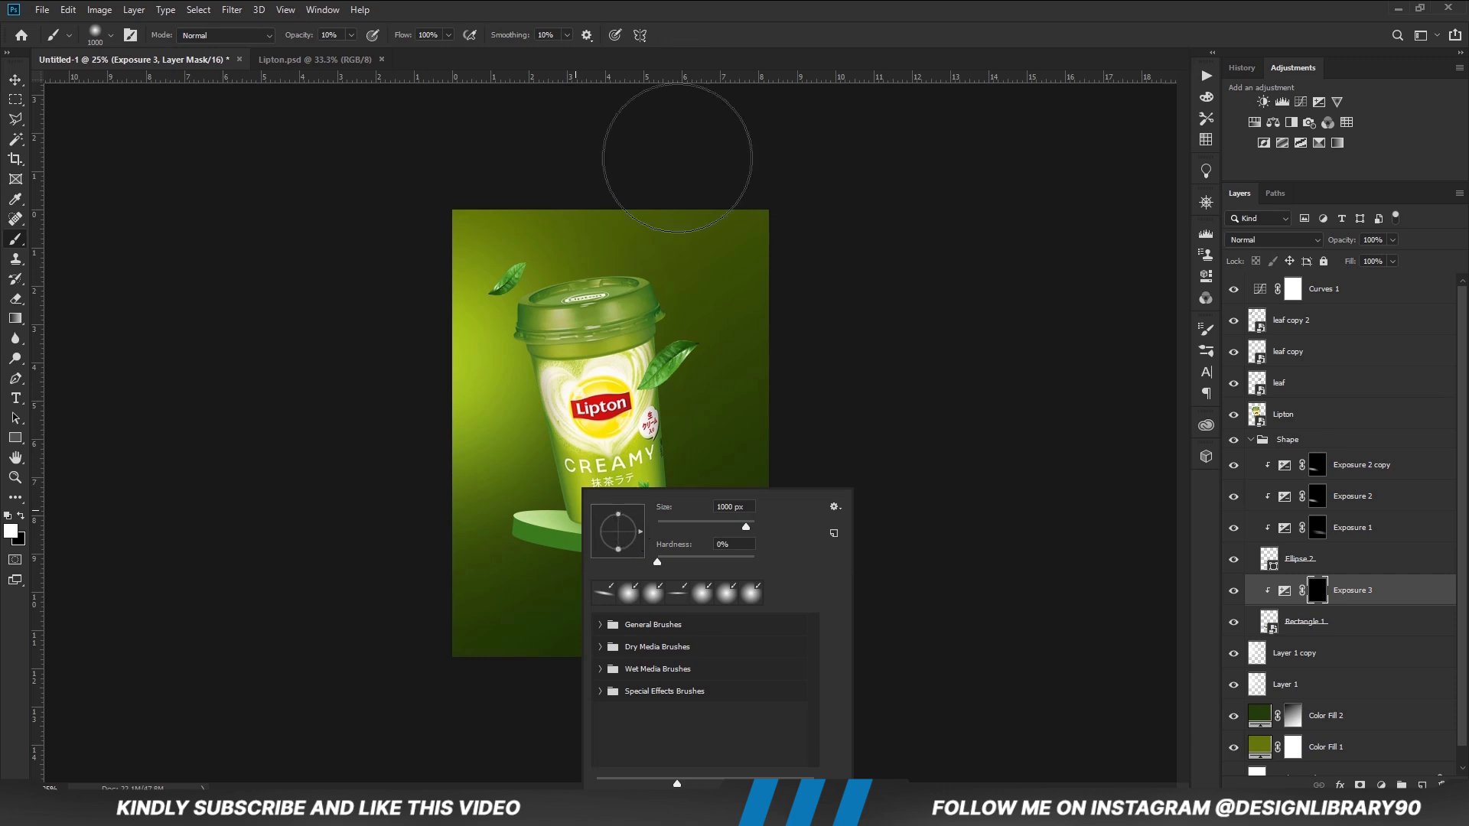
pyautogui.click(746, 9)
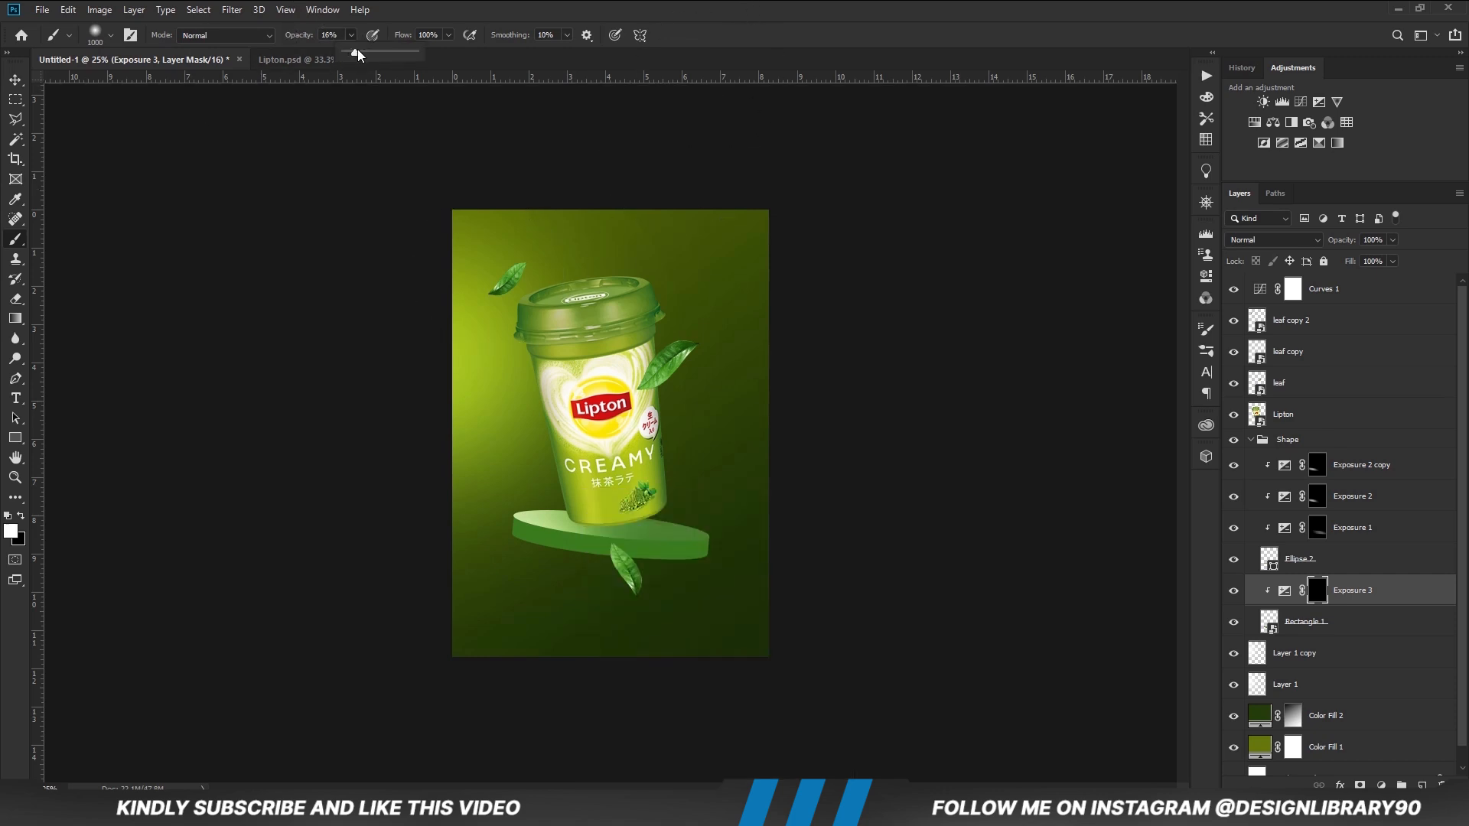
pyautogui.moveTo(358, 52); pyautogui.dragTo(359, 53)
pyautogui.click(467, 5)
pyautogui.press('[')
pyautogui.press('[')
pyautogui.press('[')
pyautogui.press('[')
pyautogui.press('[')
pyautogui.press('[')
pyautogui.press('[')
pyautogui.press('[')
pyautogui.press('[')
pyautogui.press('[')
pyautogui.press('[')
pyautogui.press('[')
pyautogui.press('[')
pyautogui.press(']')
pyautogui.press(']')
pyautogui.press(']')
pyautogui.press(']')
pyautogui.moveTo(528, 498)
pyautogui.mouseDown()
pyautogui.moveTo(515, 496)
pyautogui.moveTo(733, 498)
pyautogui.moveTo(683, 517)
pyautogui.mouseUp()
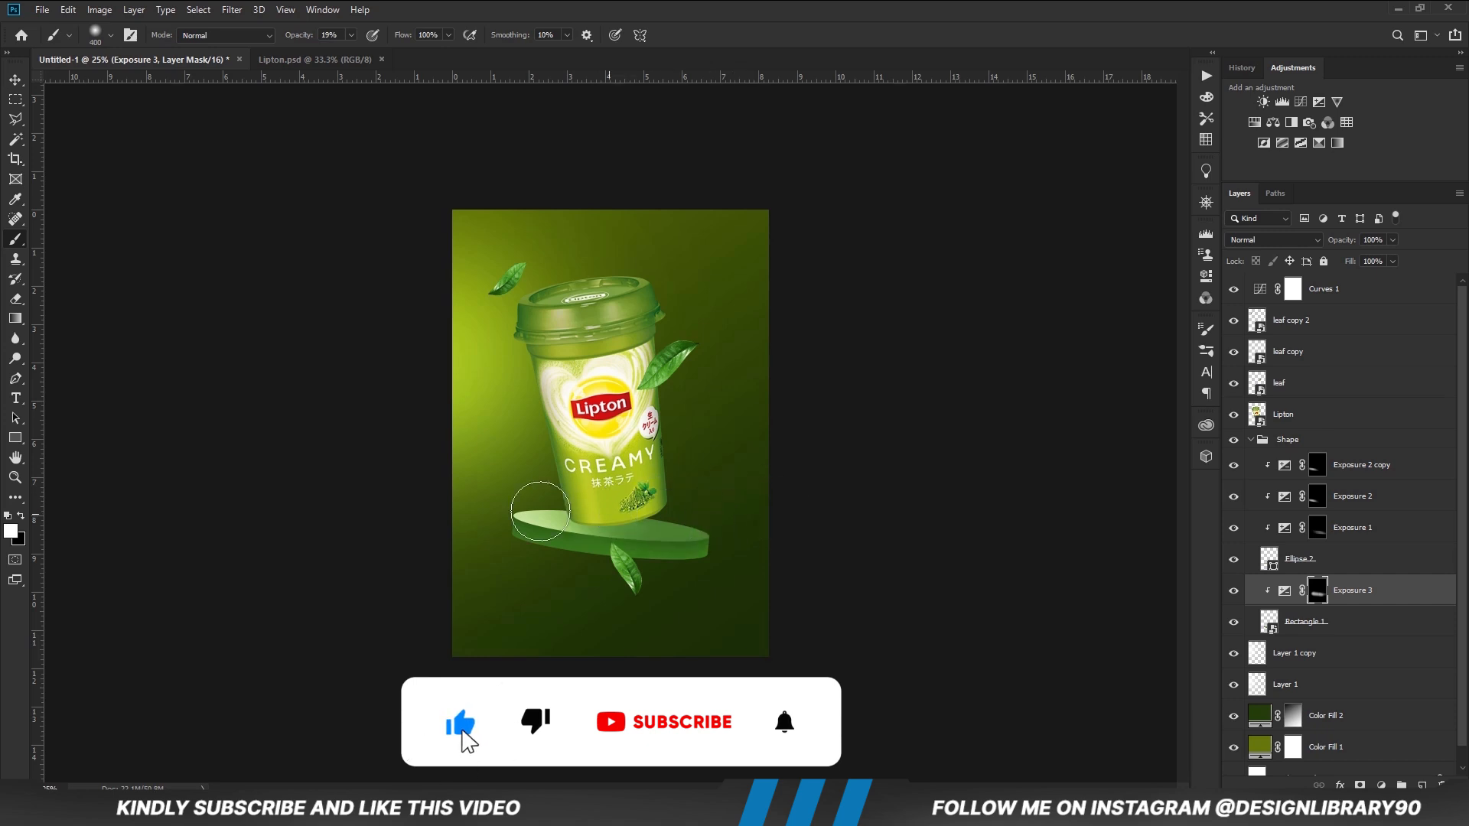
# Add a strongly darkening Exposure adjustment clipped above Exposure 3 and invert its mask to black.
pyautogui.click(1380, 784)
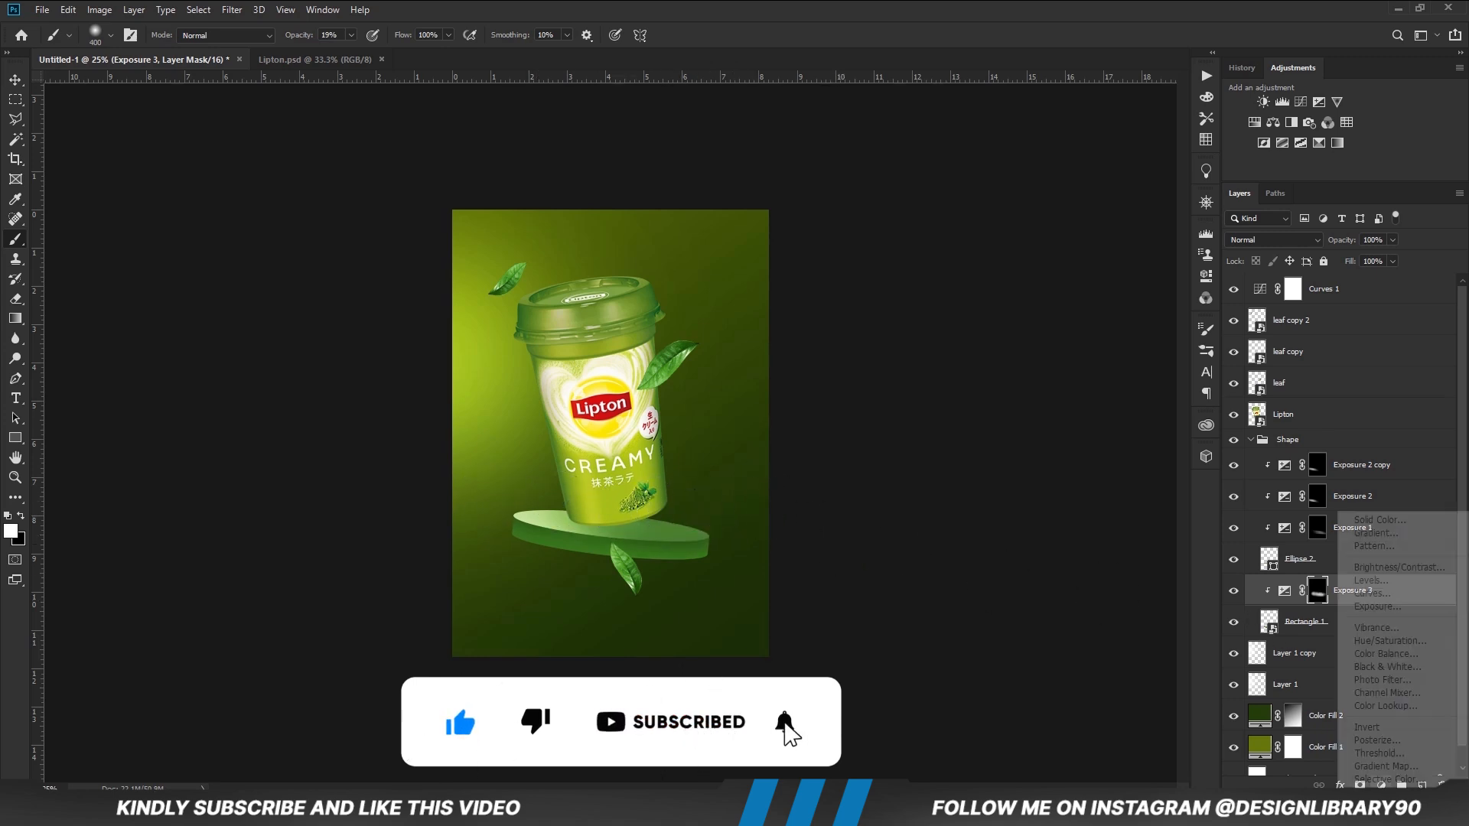
pyautogui.click(1378, 608)
pyautogui.click(1075, 487)
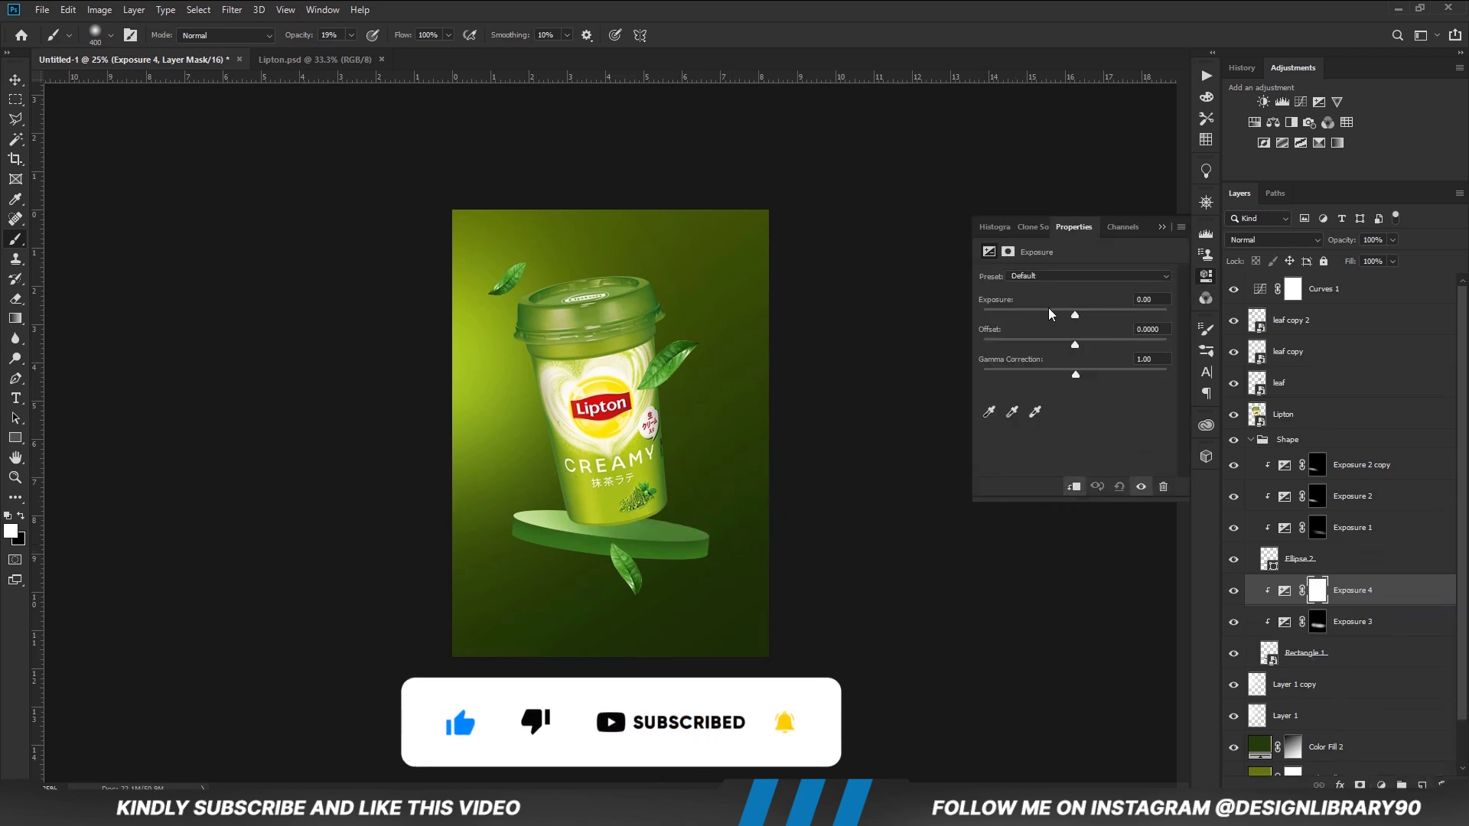
pyautogui.click(1041, 313)
pyautogui.click(1162, 227)
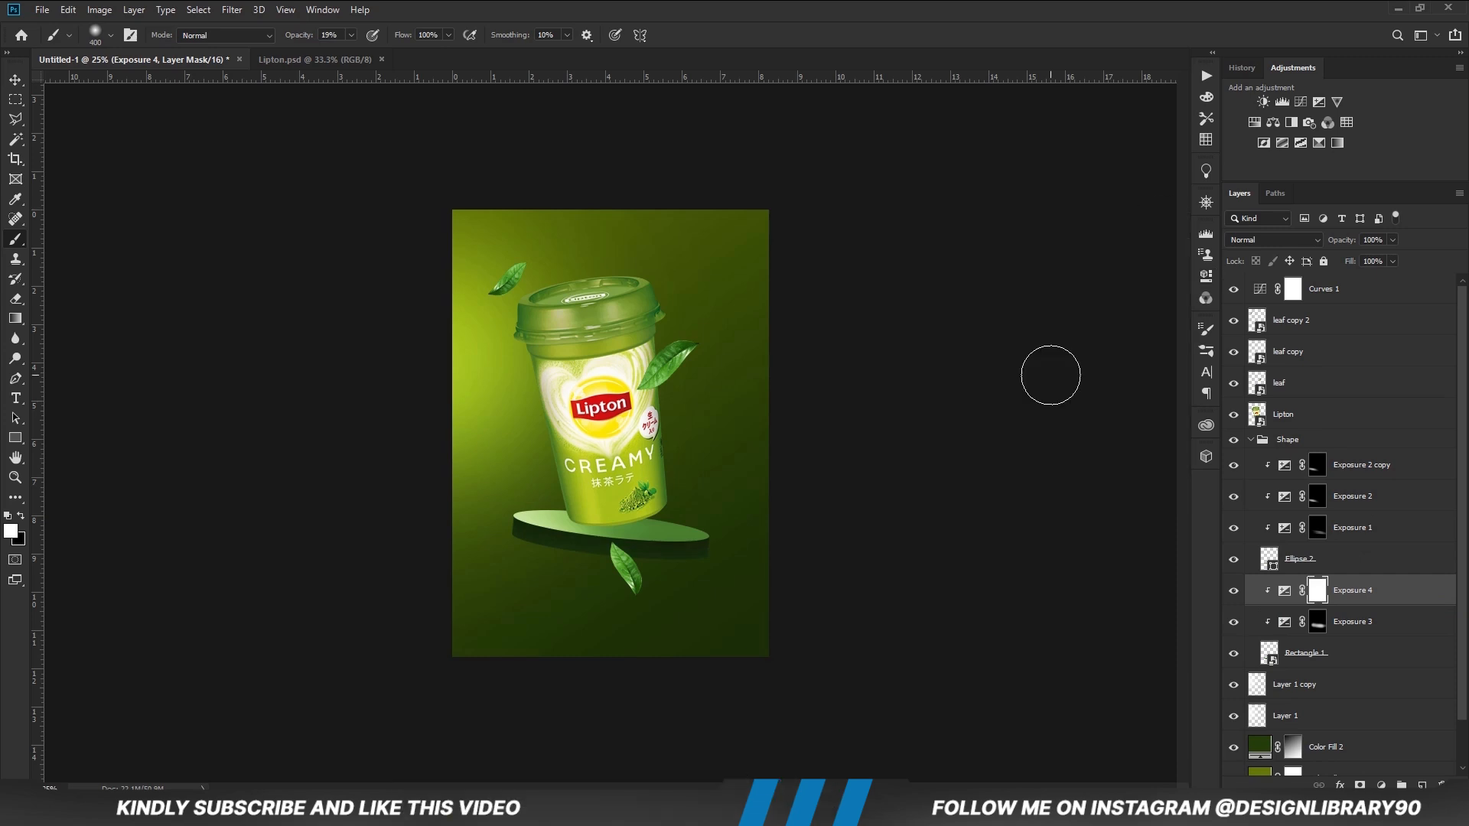
pyautogui.hotkey('ctrl', 'i')
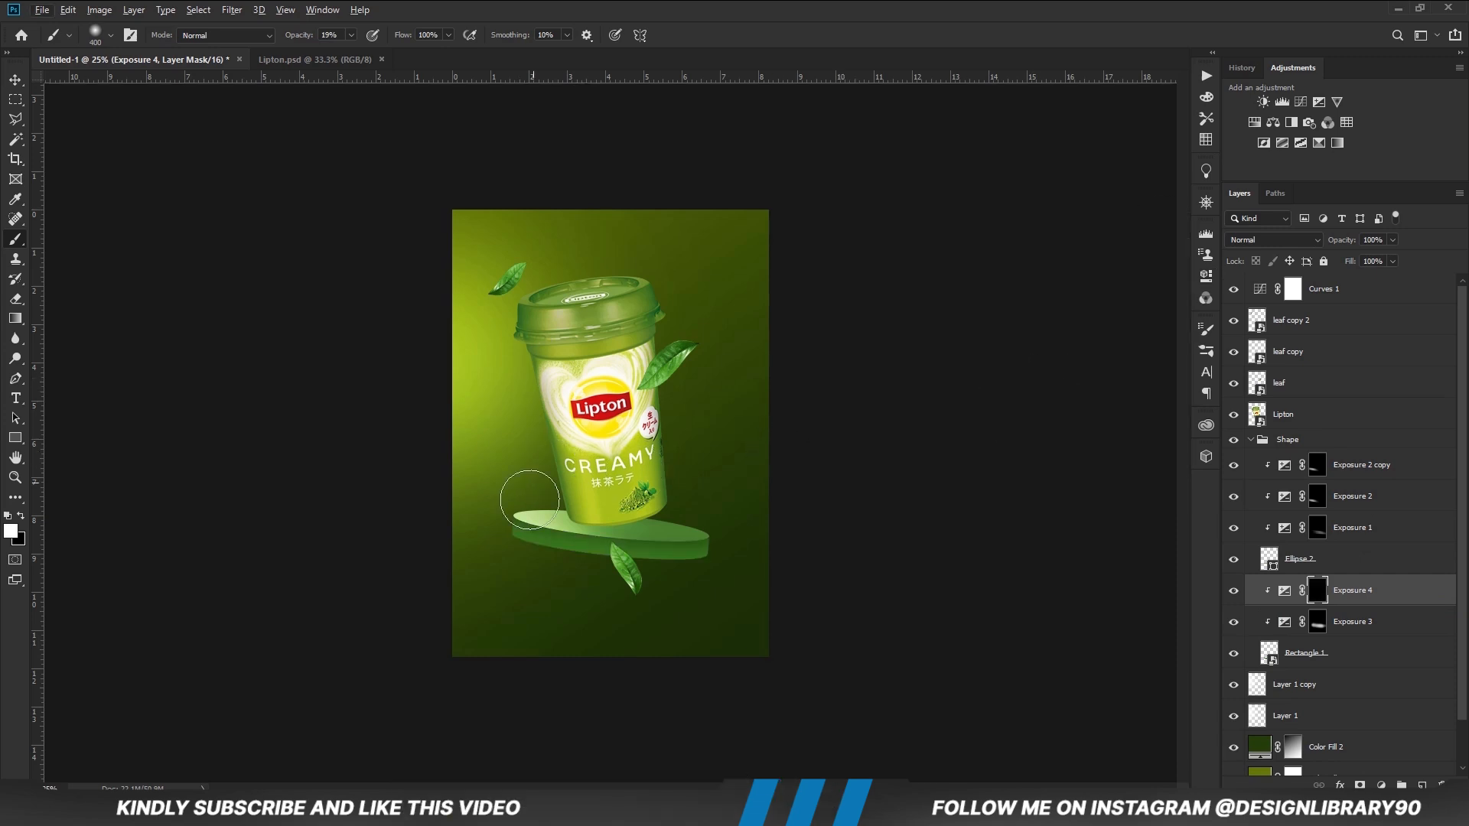
# Brush white shading onto the Exposure 4 mask beneath the platform's top edge and compare the result.
pyautogui.moveTo(590, 502)
pyautogui.mouseDown()
pyautogui.moveTo(619, 509)
pyautogui.moveTo(543, 498)
pyautogui.mouseUp()
pyautogui.press(']')
pyautogui.press(']')
pyautogui.click(1229, 591)
pyautogui.moveTo(1380, 259); pyautogui.dragTo(1376, 259)
# Add an Exposure adjustment clipped above Exposure 4 with the exposure raised to +1.89 and invert its mask to black.
pyautogui.click(1378, 602)
pyautogui.click(1380, 785)
pyautogui.click(1383, 604)
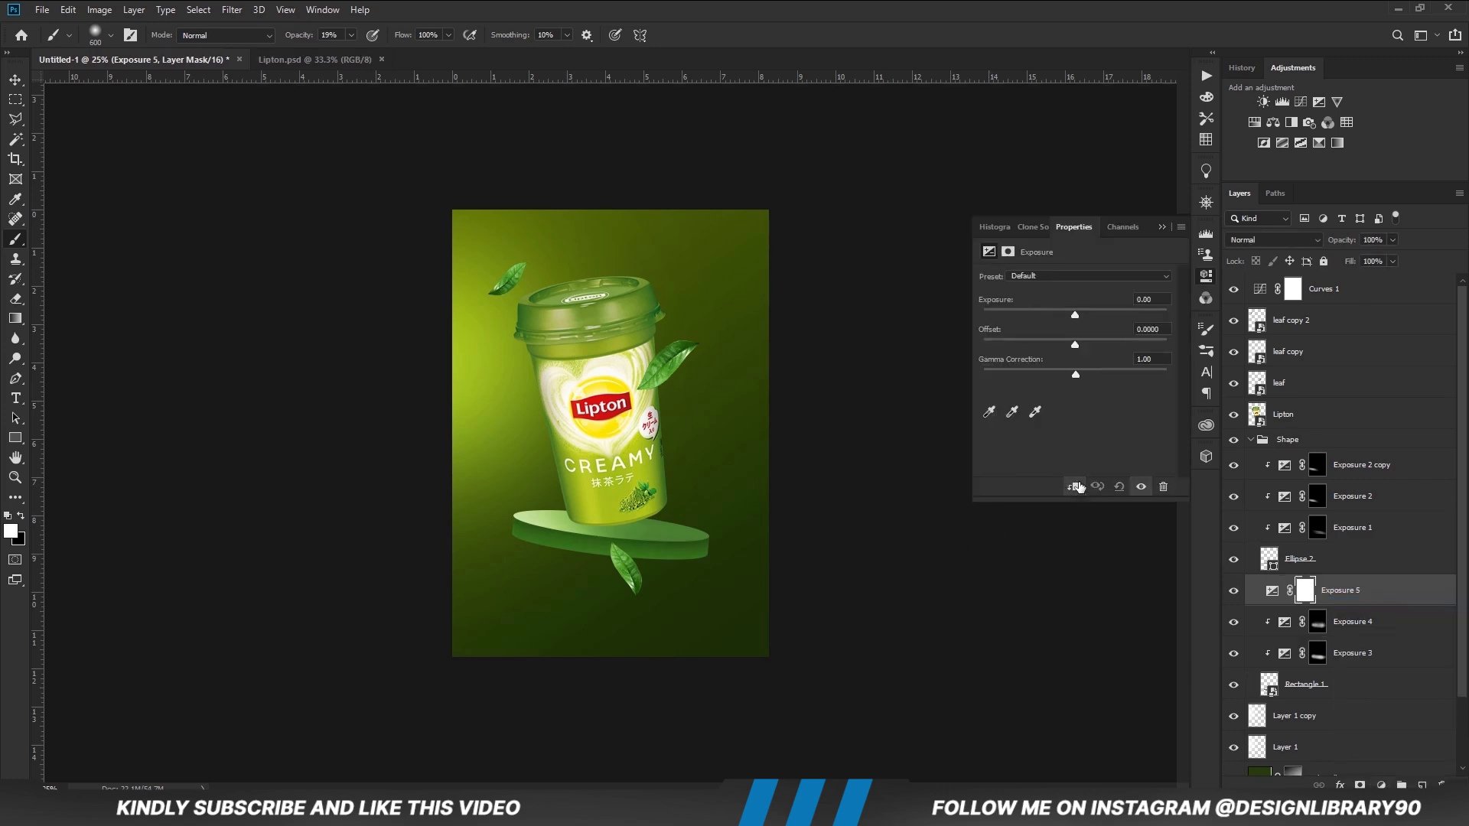
pyautogui.moveTo(1090, 313); pyautogui.dragTo(1100, 315)
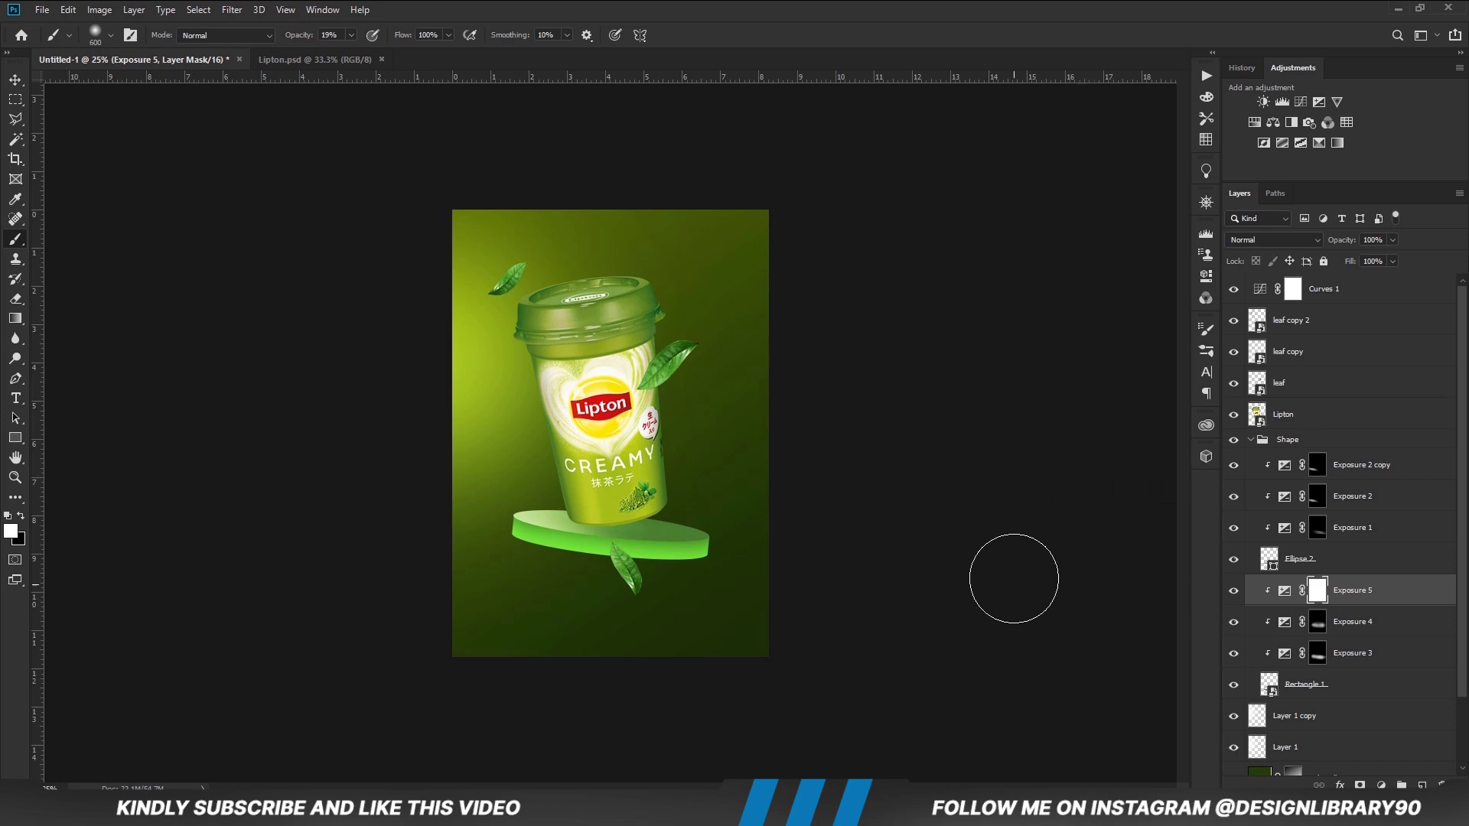
pyautogui.hotkey('ctrl', 'i')
# Brush highlights onto the Exposure 5 mask around the left and lower platform side, retouch the mask in black, and deselect all layers.
pyautogui.press('[')
pyautogui.press('[')
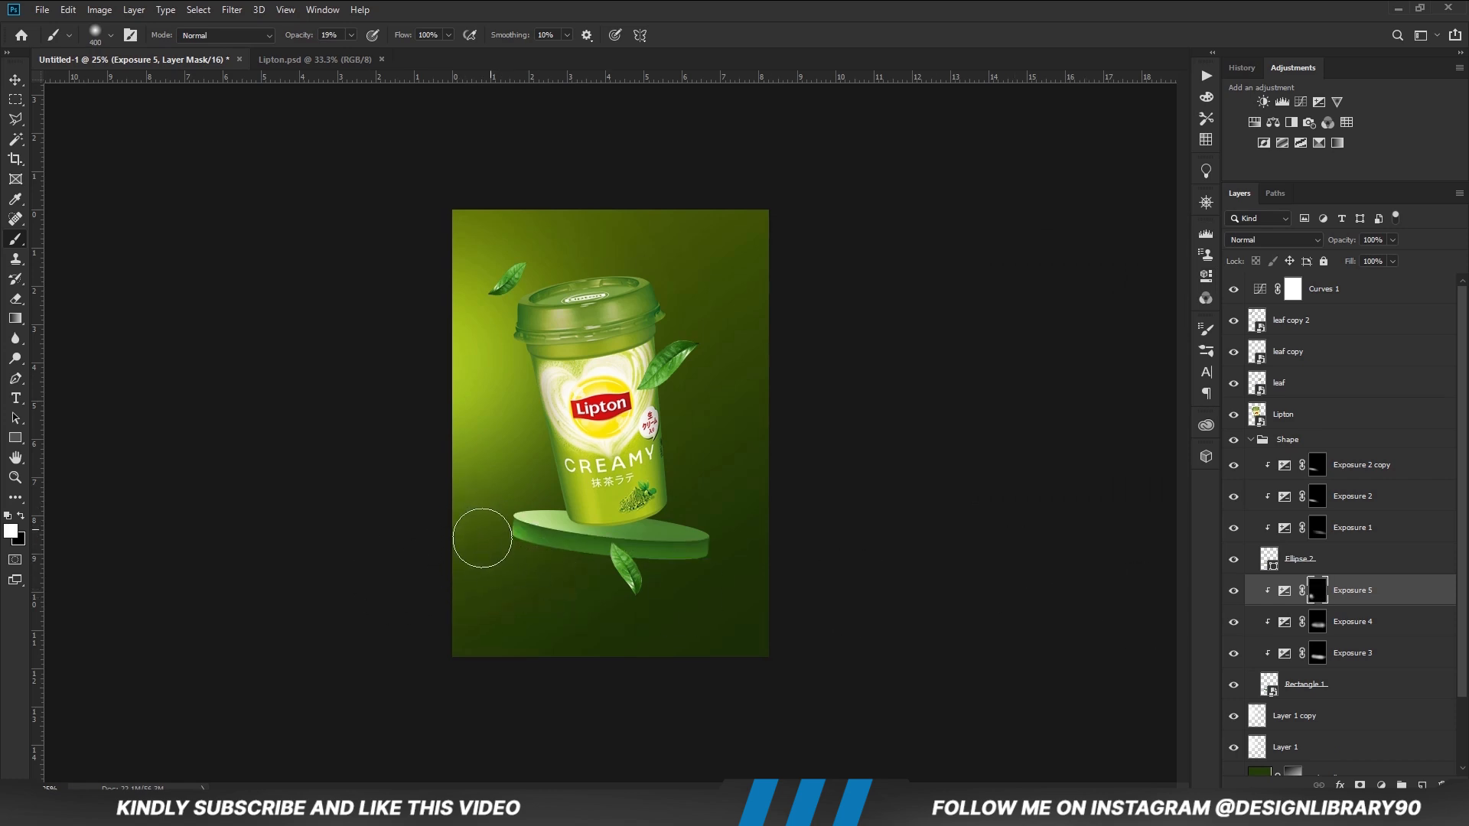
pyautogui.press(']')
pyautogui.press(']')
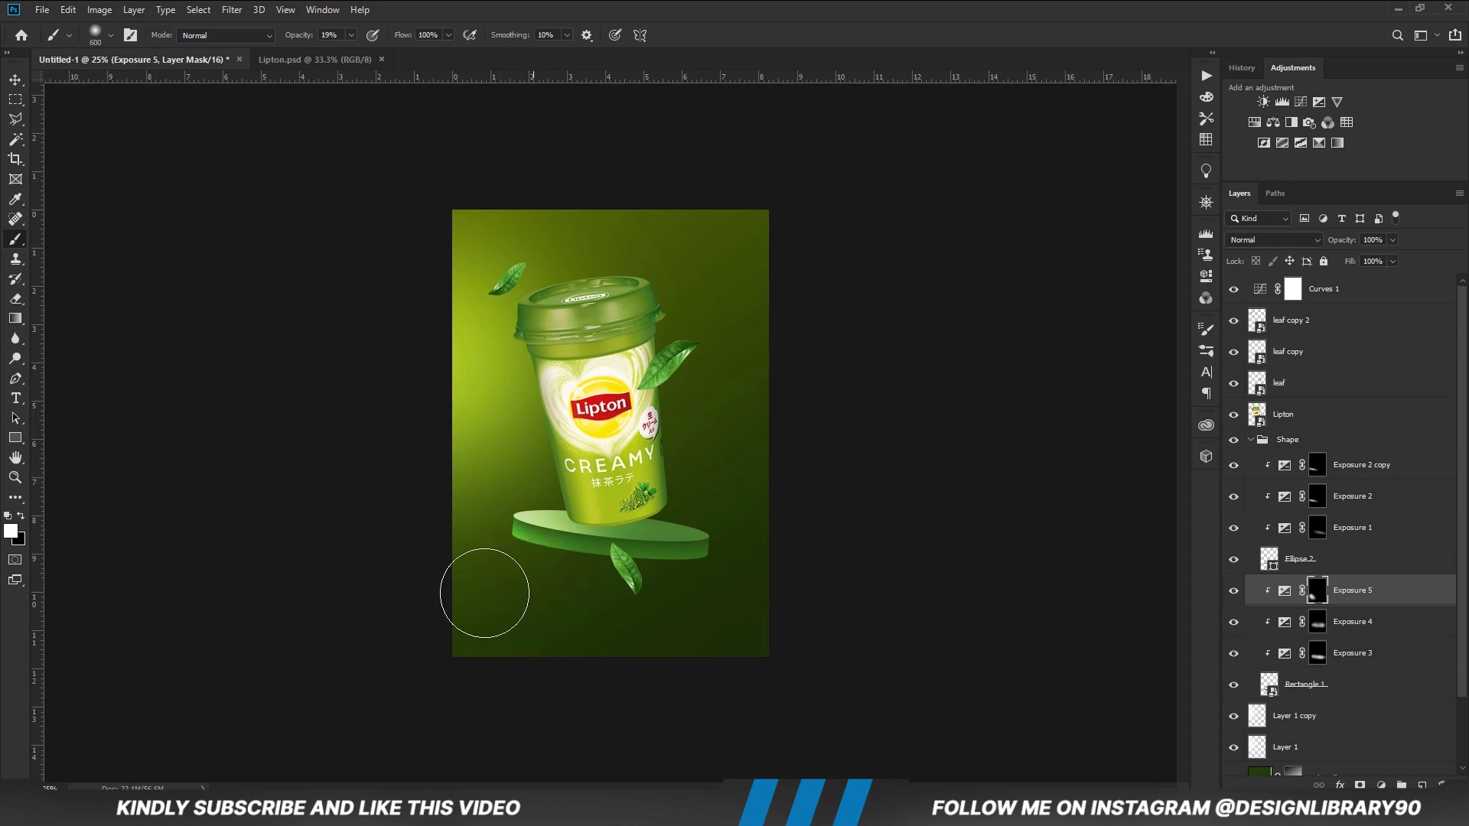
pyautogui.press('x')
pyautogui.press('x')
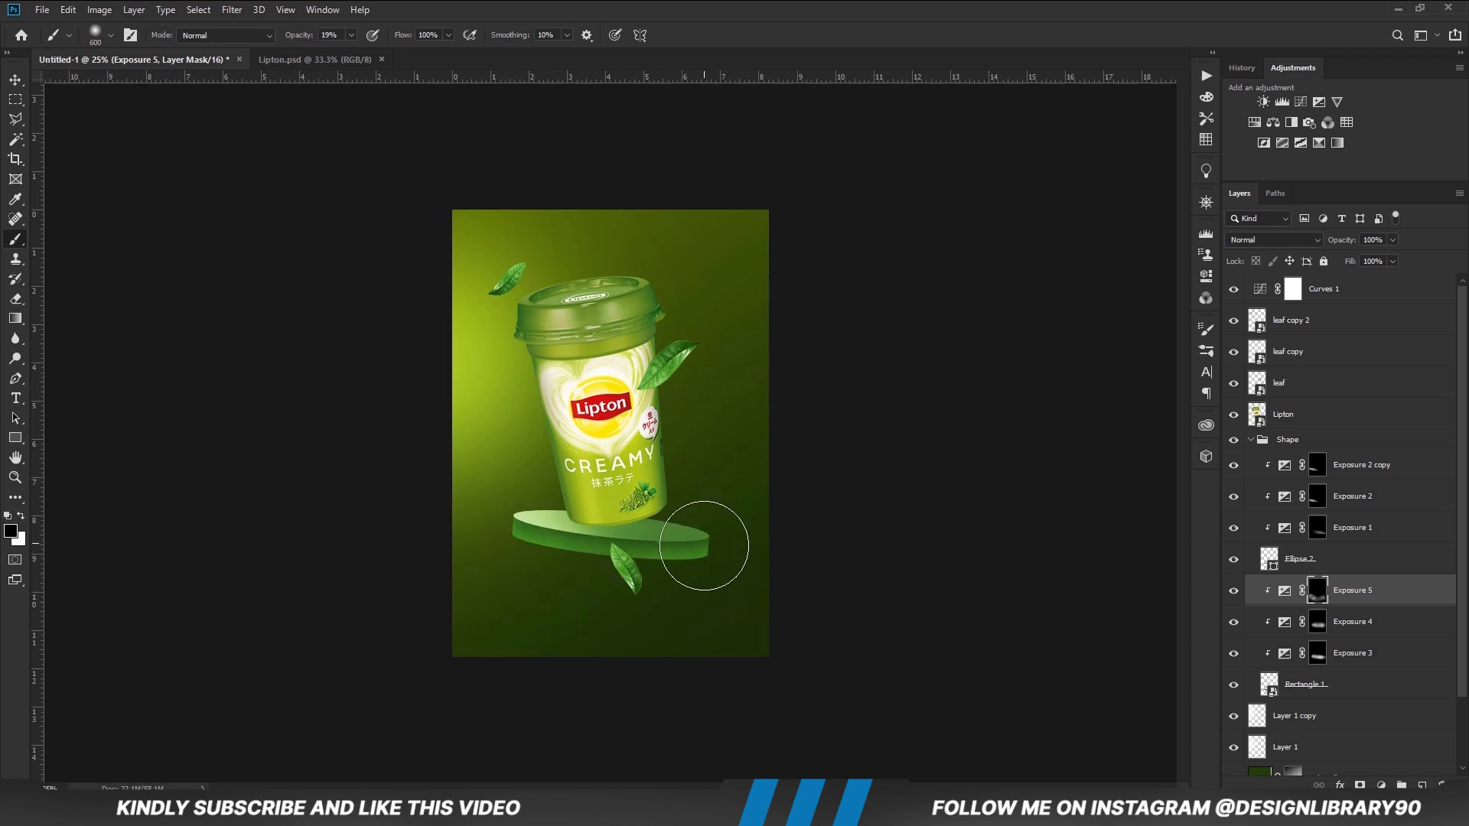
pyautogui.press('x')
pyautogui.press('v')
pyautogui.click(874, 529)
pyautogui.press('x')
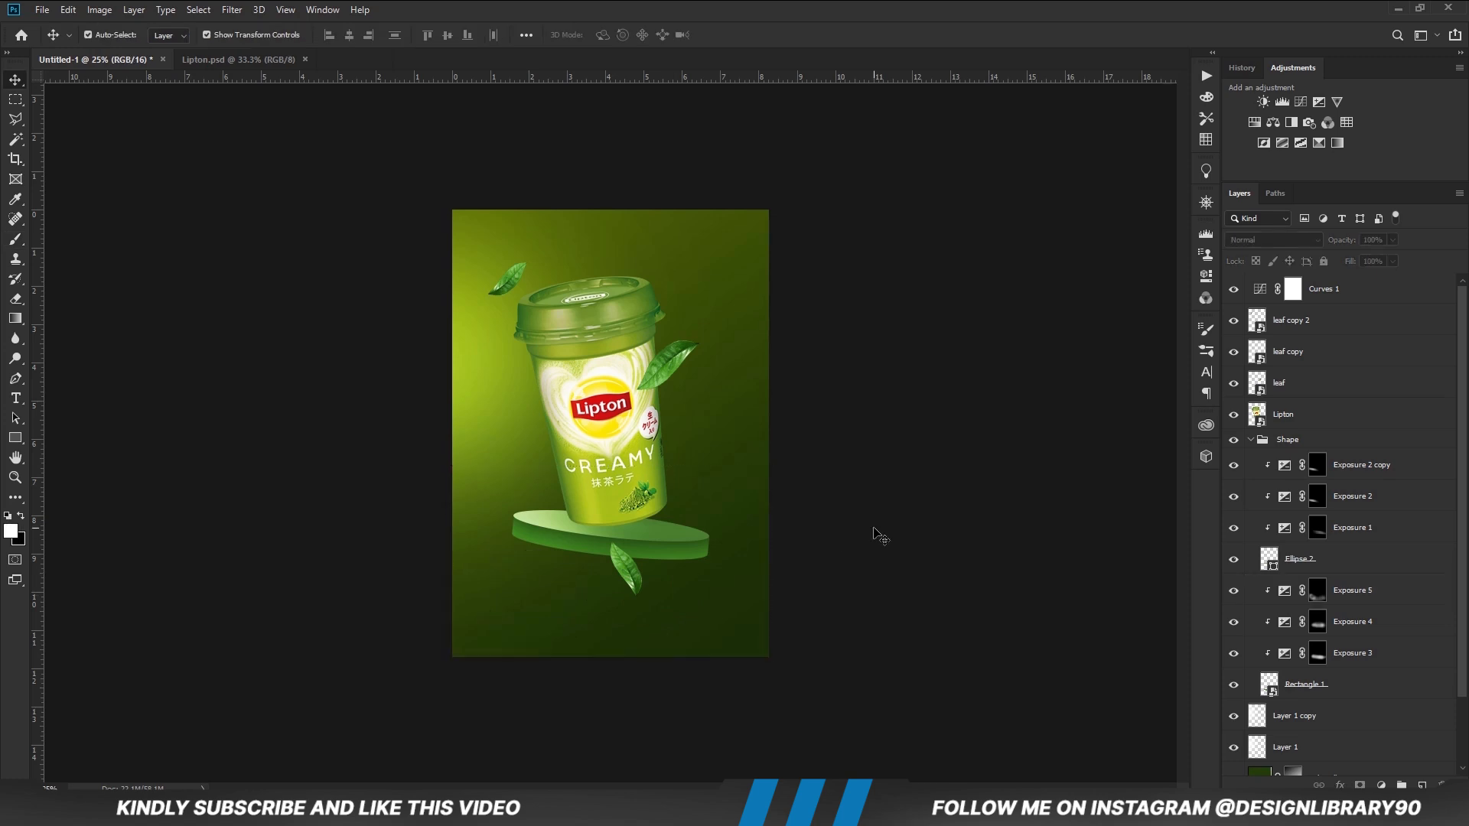
# Add a Curves adjustment clipped to the Lipton cup, anchor the midtones and pull the shadows down slightly.
pyautogui.click(616, 476)
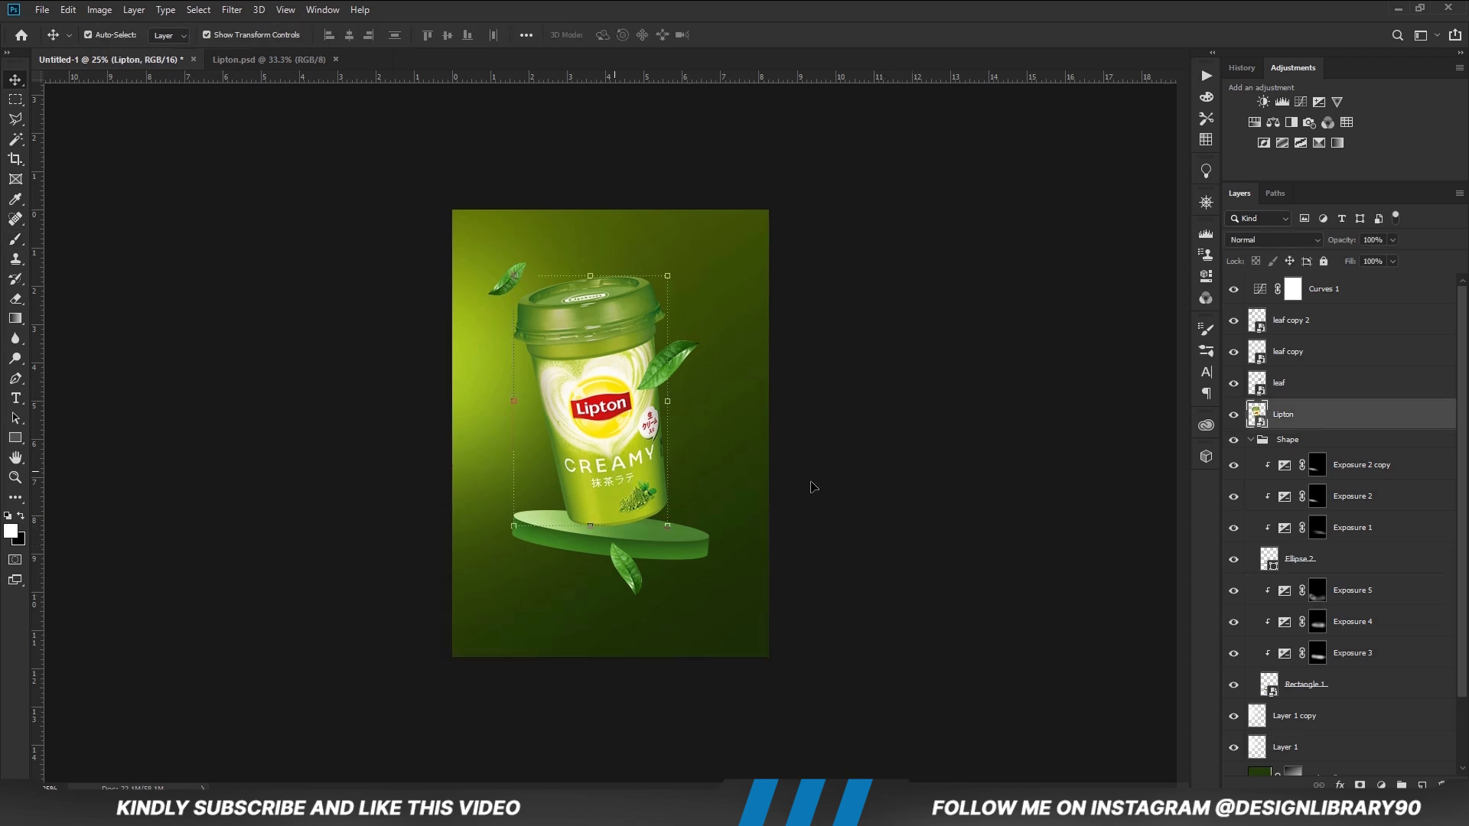
pyautogui.click(1233, 414)
pyautogui.click(1233, 414)
pyautogui.click(1379, 785)
pyautogui.click(1374, 591)
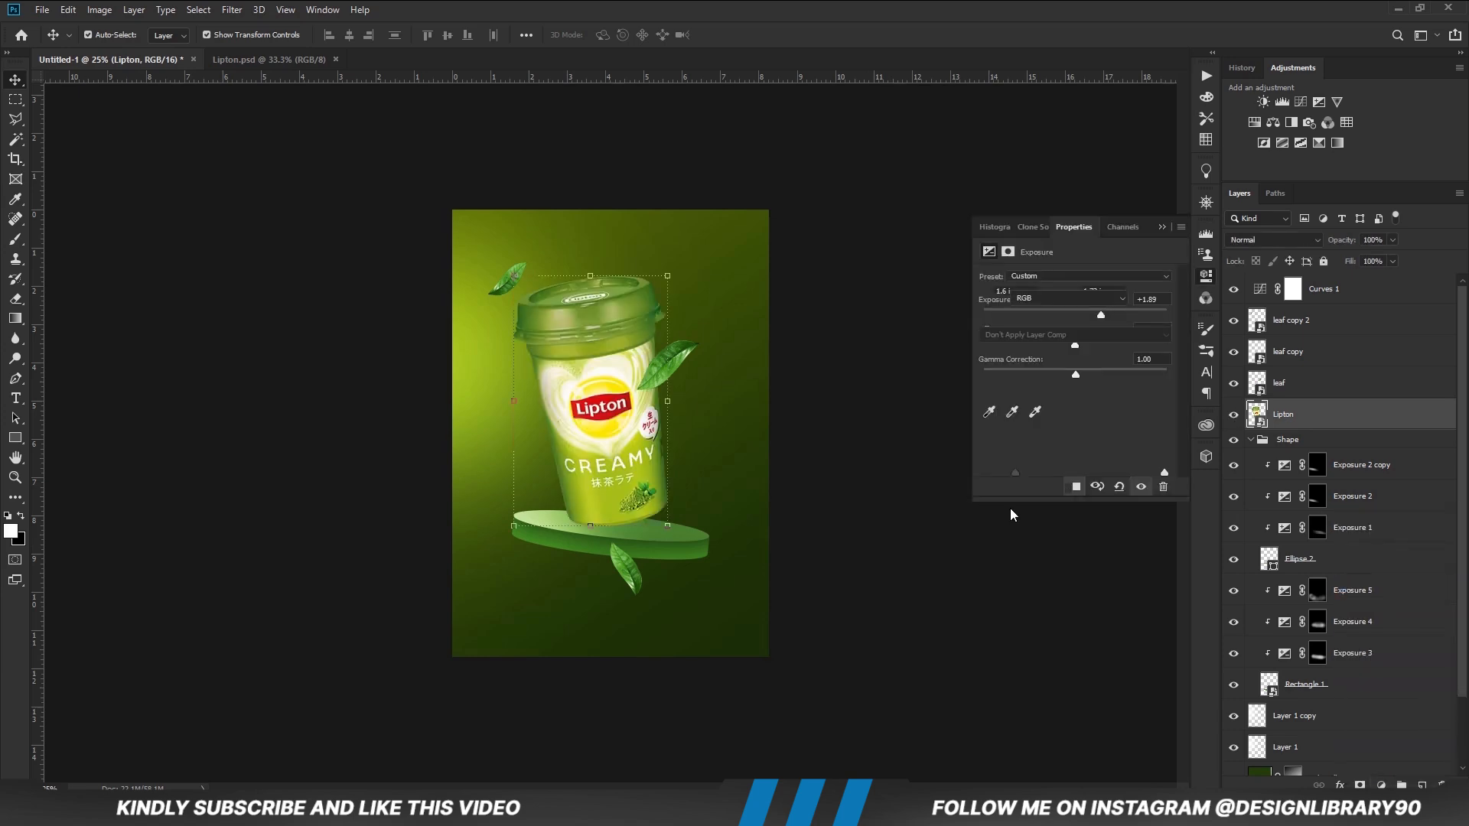
pyautogui.click(1073, 486)
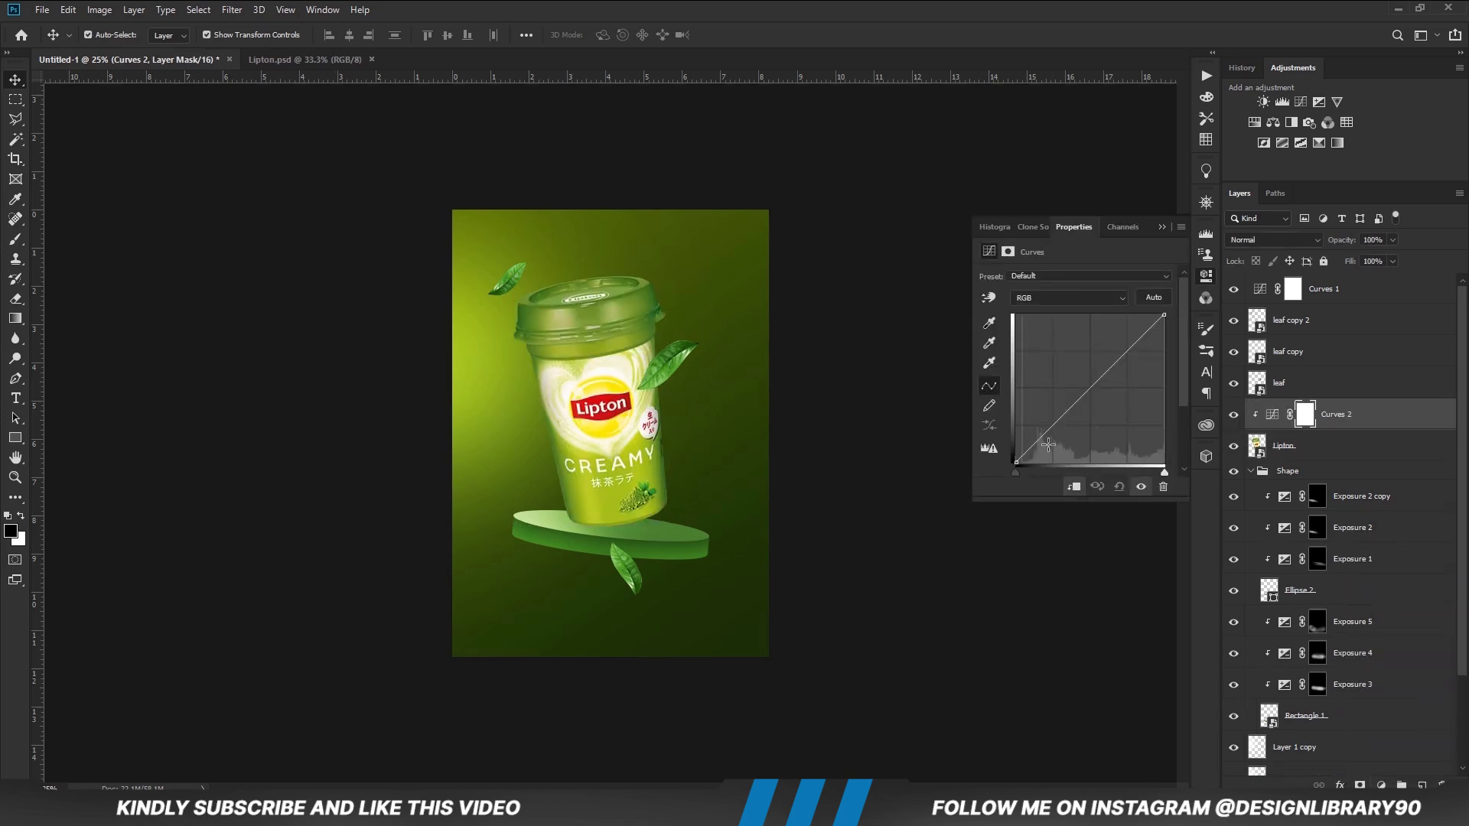
pyautogui.moveTo(1047, 444); pyautogui.dragTo(1043, 440)
pyautogui.click(1095, 386)
pyautogui.moveTo(1047, 442); pyautogui.dragTo(1048, 439)
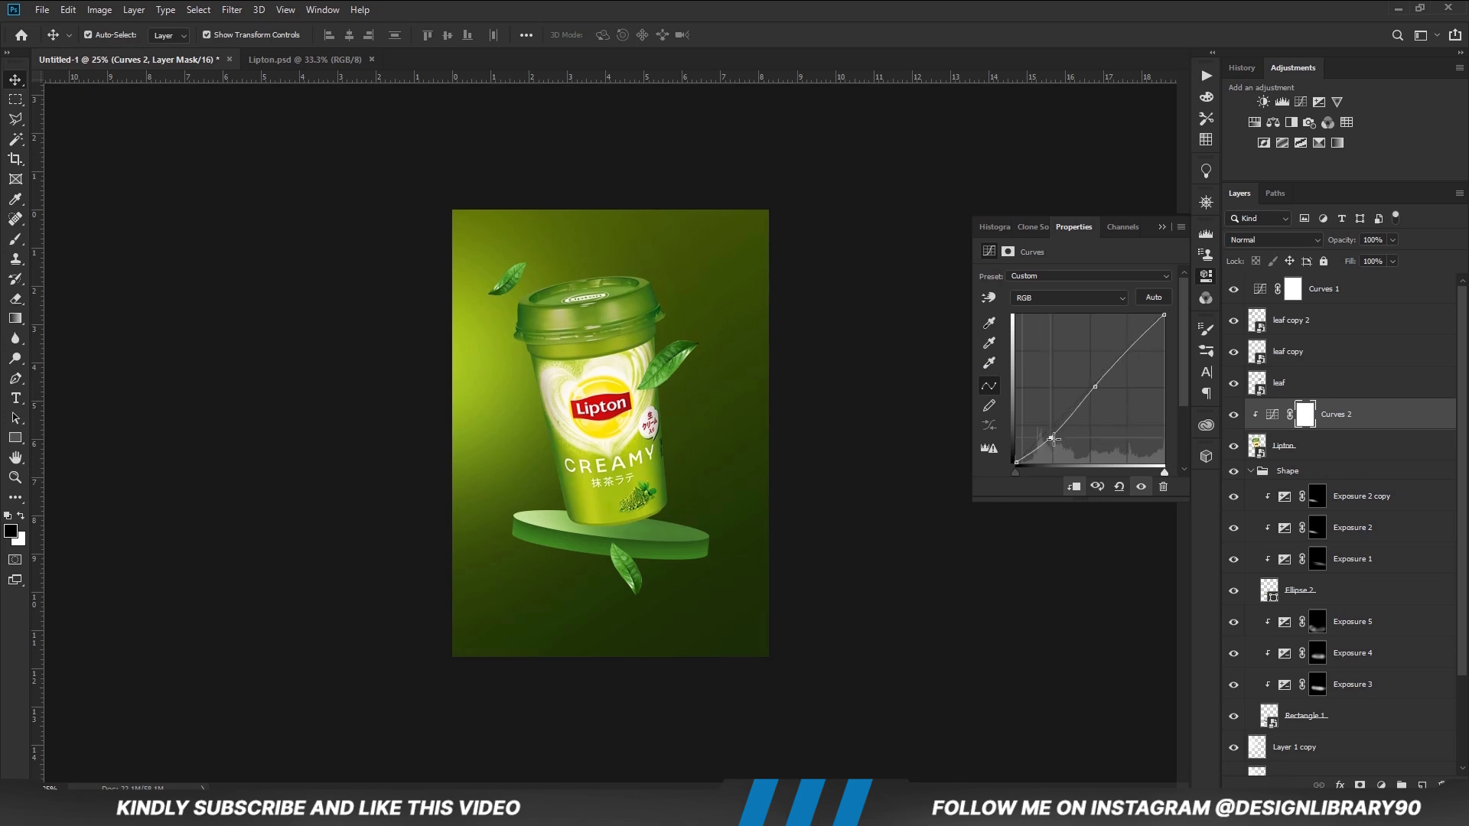
pyautogui.click(1162, 227)
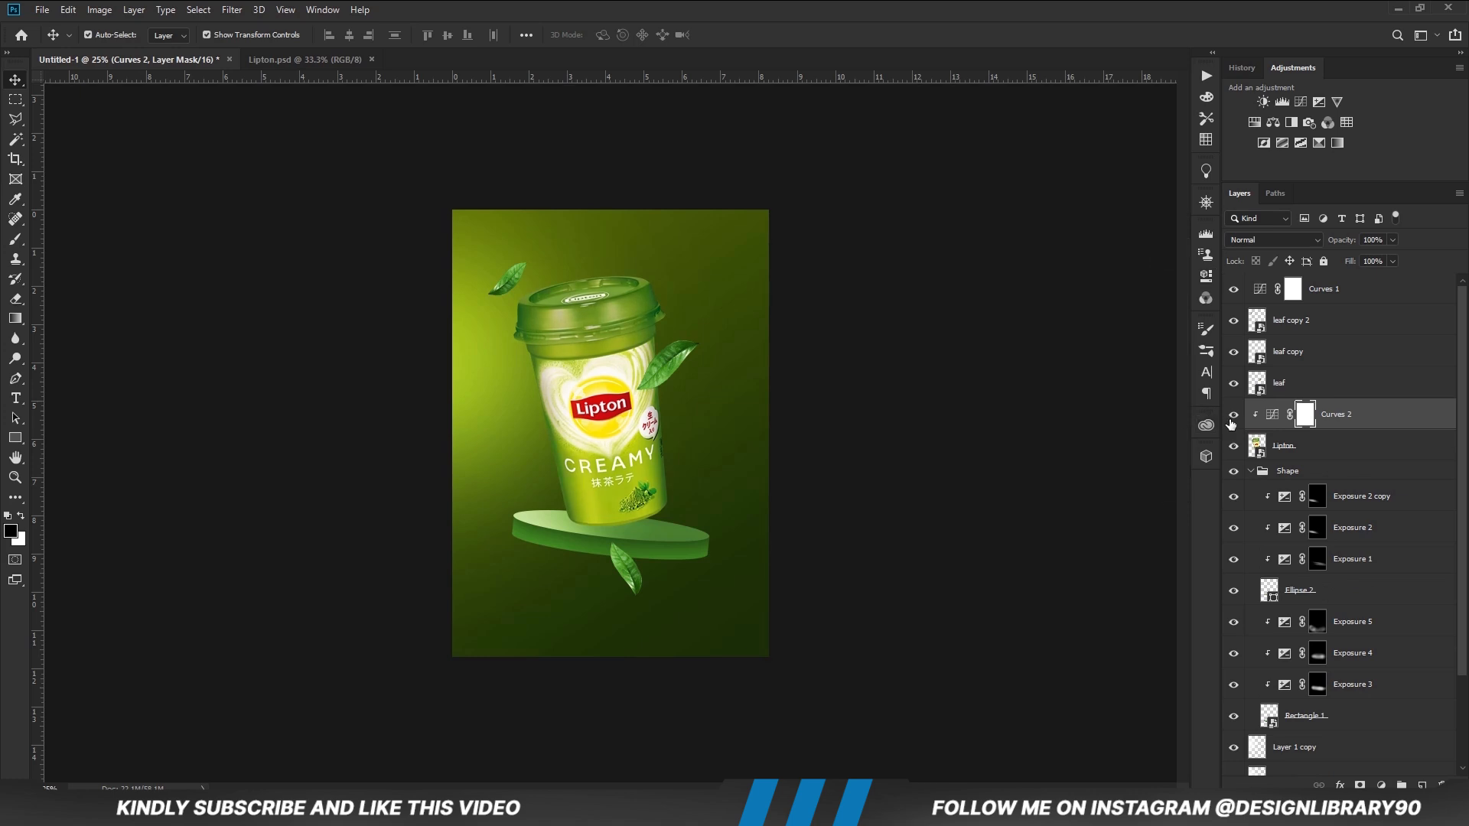
pyautogui.click(1232, 416)
# Add a darkening Exposure adjustment clipped directly above the Lipton layer and invert its mask to black.
pyautogui.click(1298, 451)
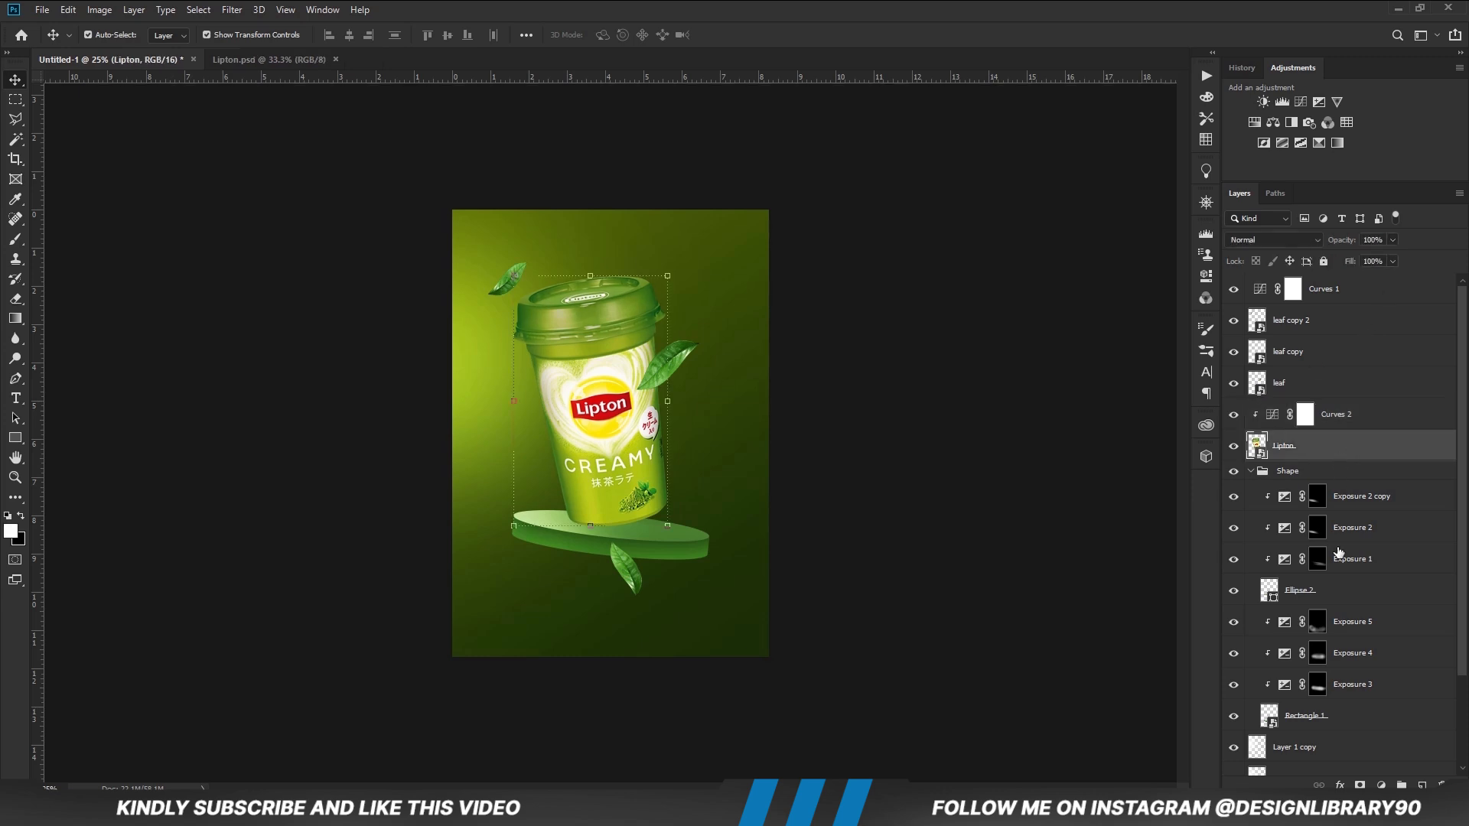
pyautogui.click(1382, 785)
pyautogui.click(1366, 602)
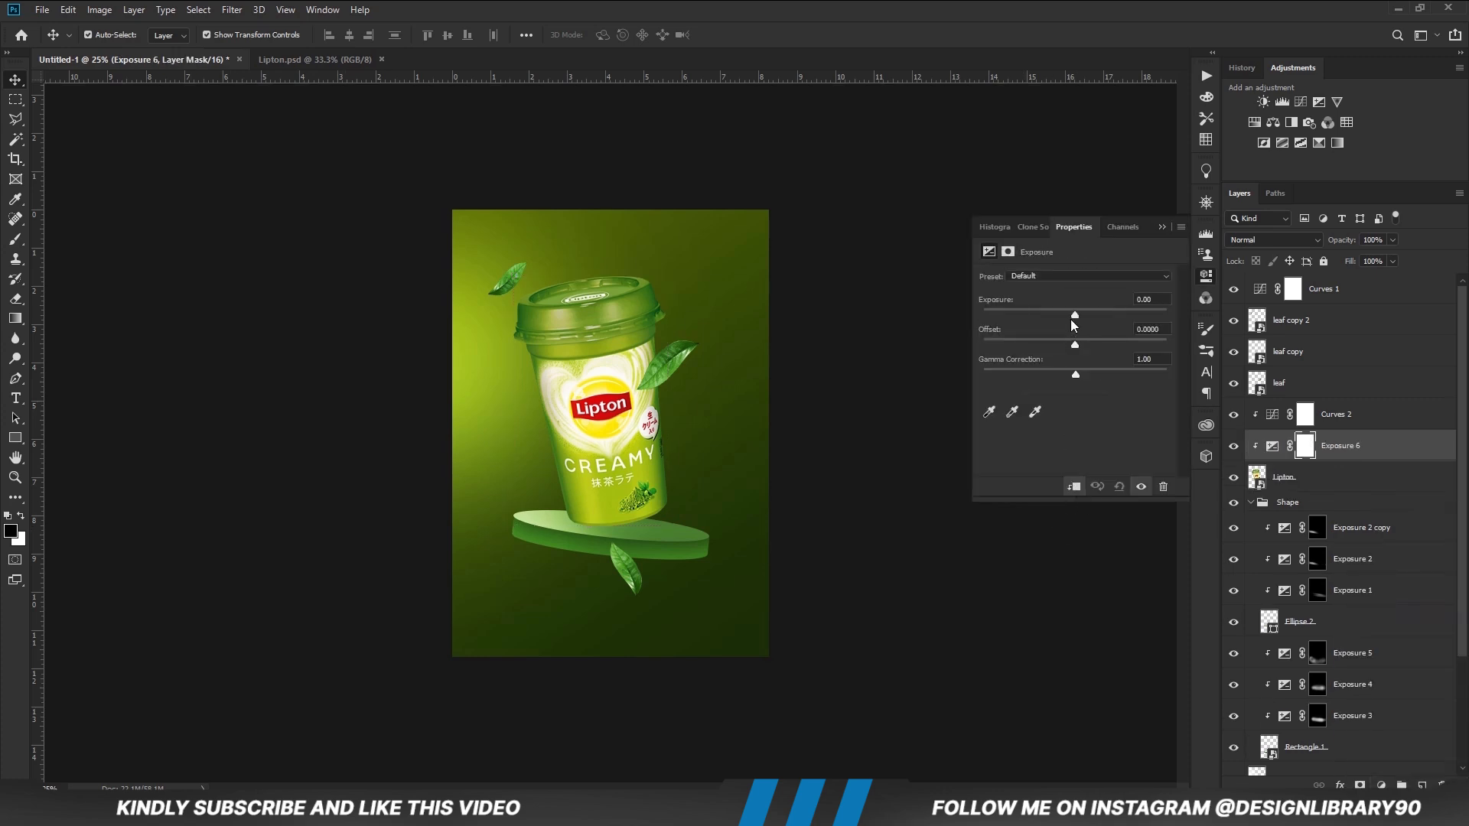
pyautogui.moveTo(1074, 316); pyautogui.dragTo(1059, 316)
pyautogui.click(1205, 276)
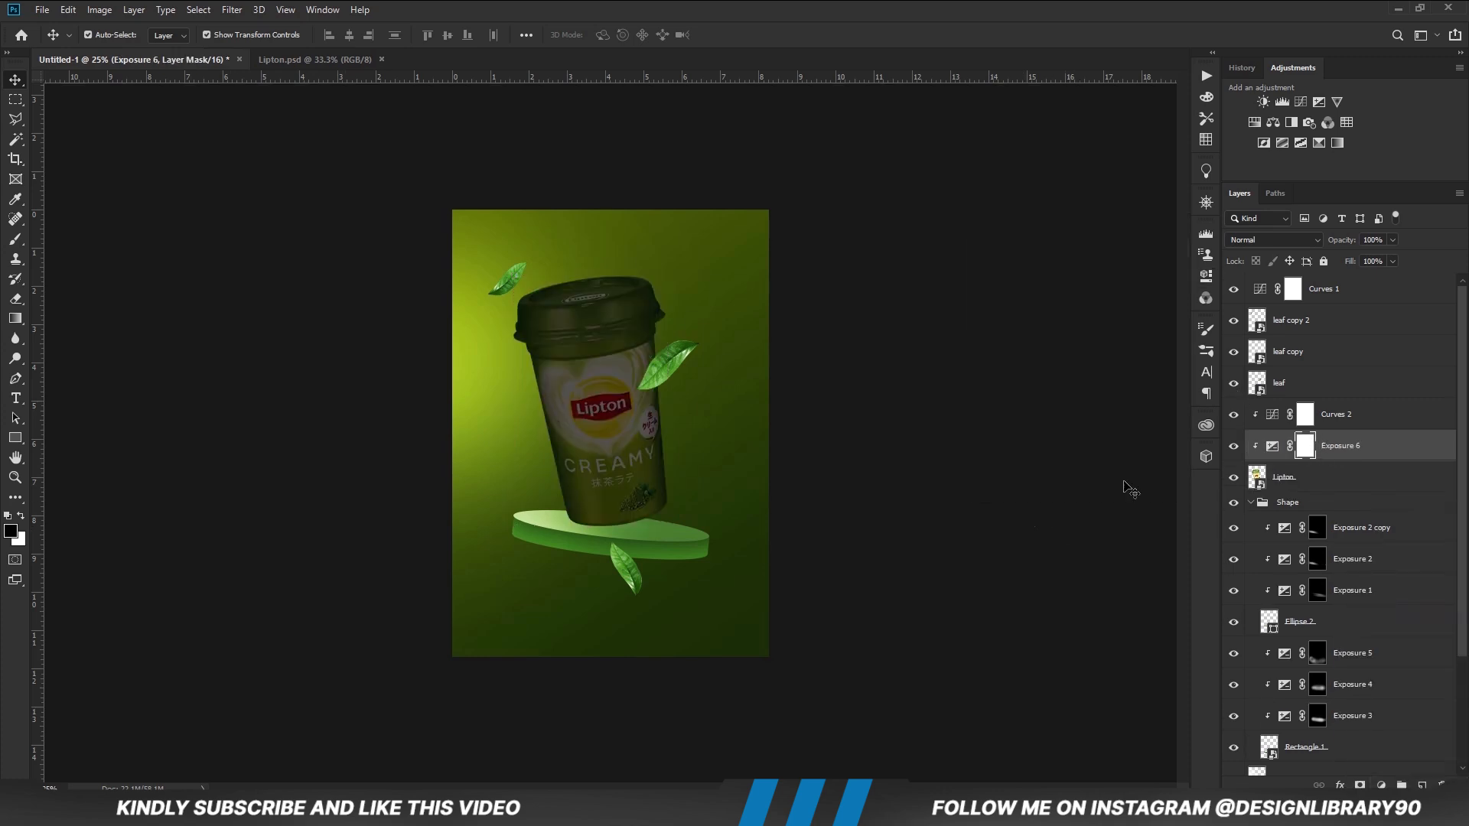
pyautogui.hotkey('ctrl', 'i')
# Shade the cup's right side and base on the Exposure 6 mask with a soft 700 px white brush at 10% opacity.
pyautogui.press('b')
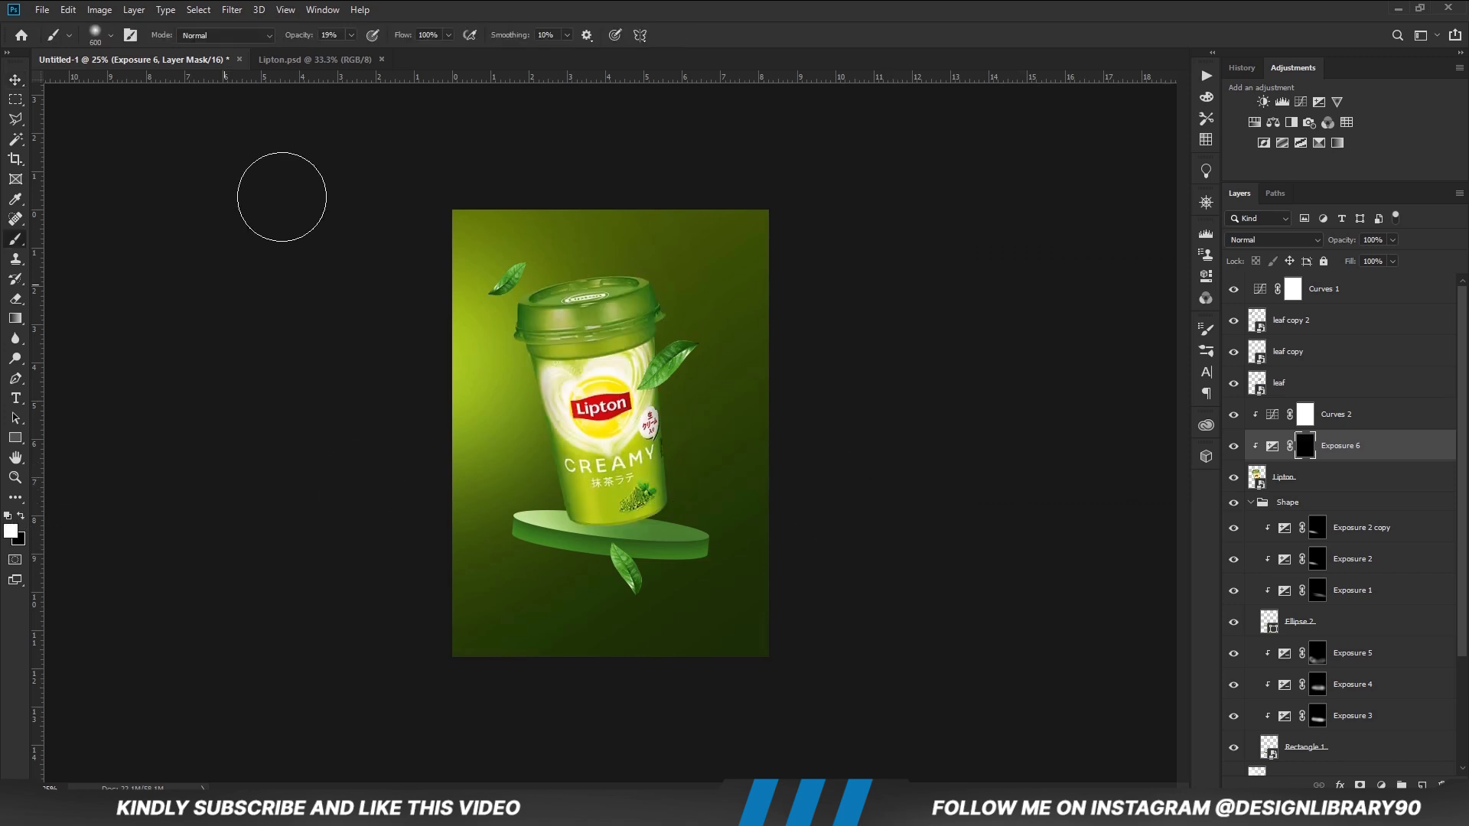
pyautogui.click(351, 35)
pyautogui.click(610, 161)
pyautogui.press(']')
pyautogui.click(351, 38)
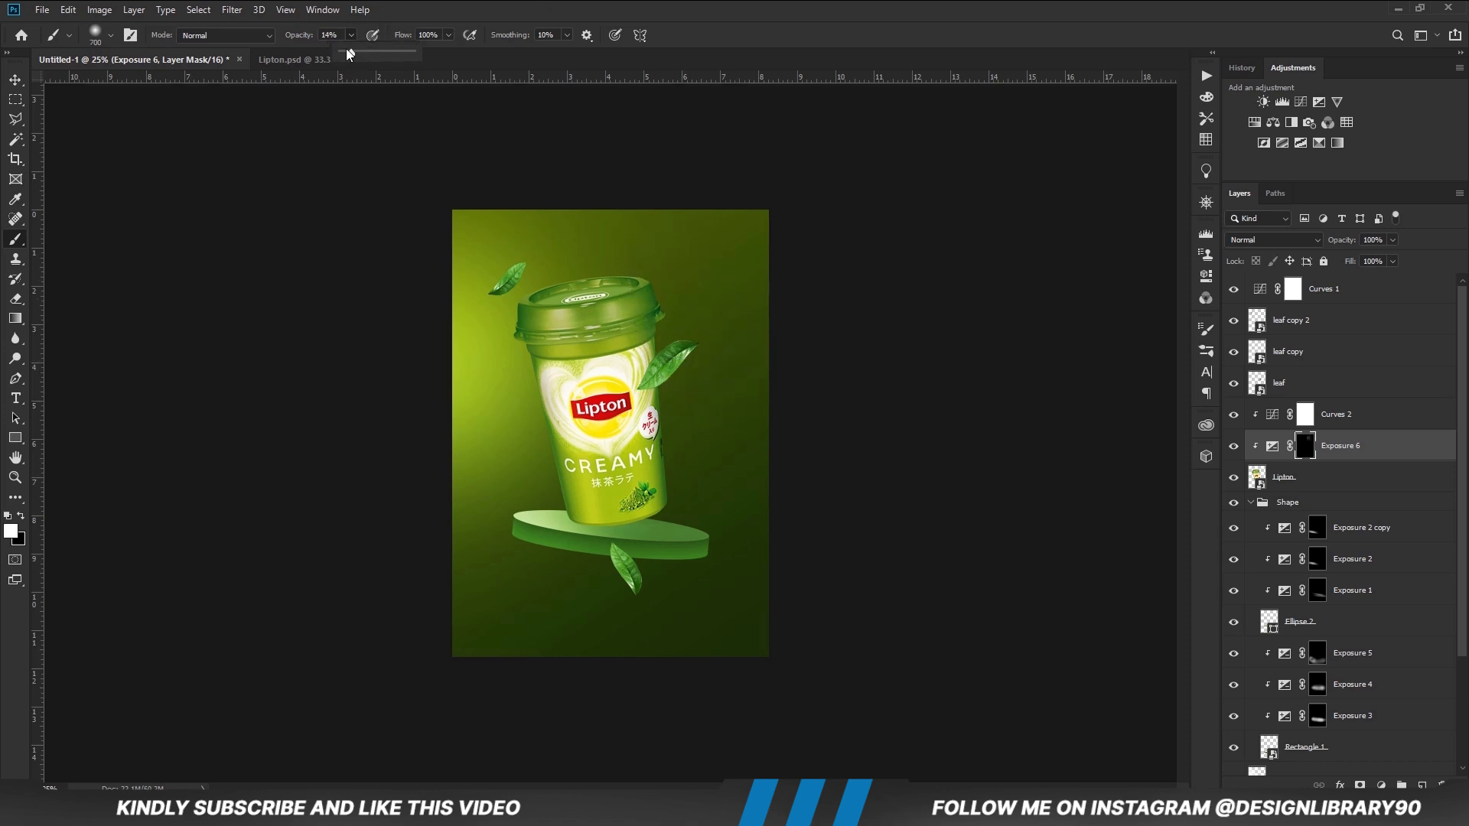
pyautogui.moveTo(665, 329)
pyautogui.mouseDown()
pyautogui.moveTo(579, 235)
pyautogui.moveTo(618, 244)
pyautogui.moveTo(598, 246)
pyautogui.moveTo(634, 281)
pyautogui.moveTo(707, 517)
pyautogui.moveTo(672, 384)
pyautogui.moveTo(707, 498)
pyautogui.moveTo(706, 480)
pyautogui.moveTo(682, 569)
pyautogui.moveTo(591, 556)
pyautogui.moveTo(647, 543)
pyautogui.moveTo(612, 546)
pyautogui.mouseUp()
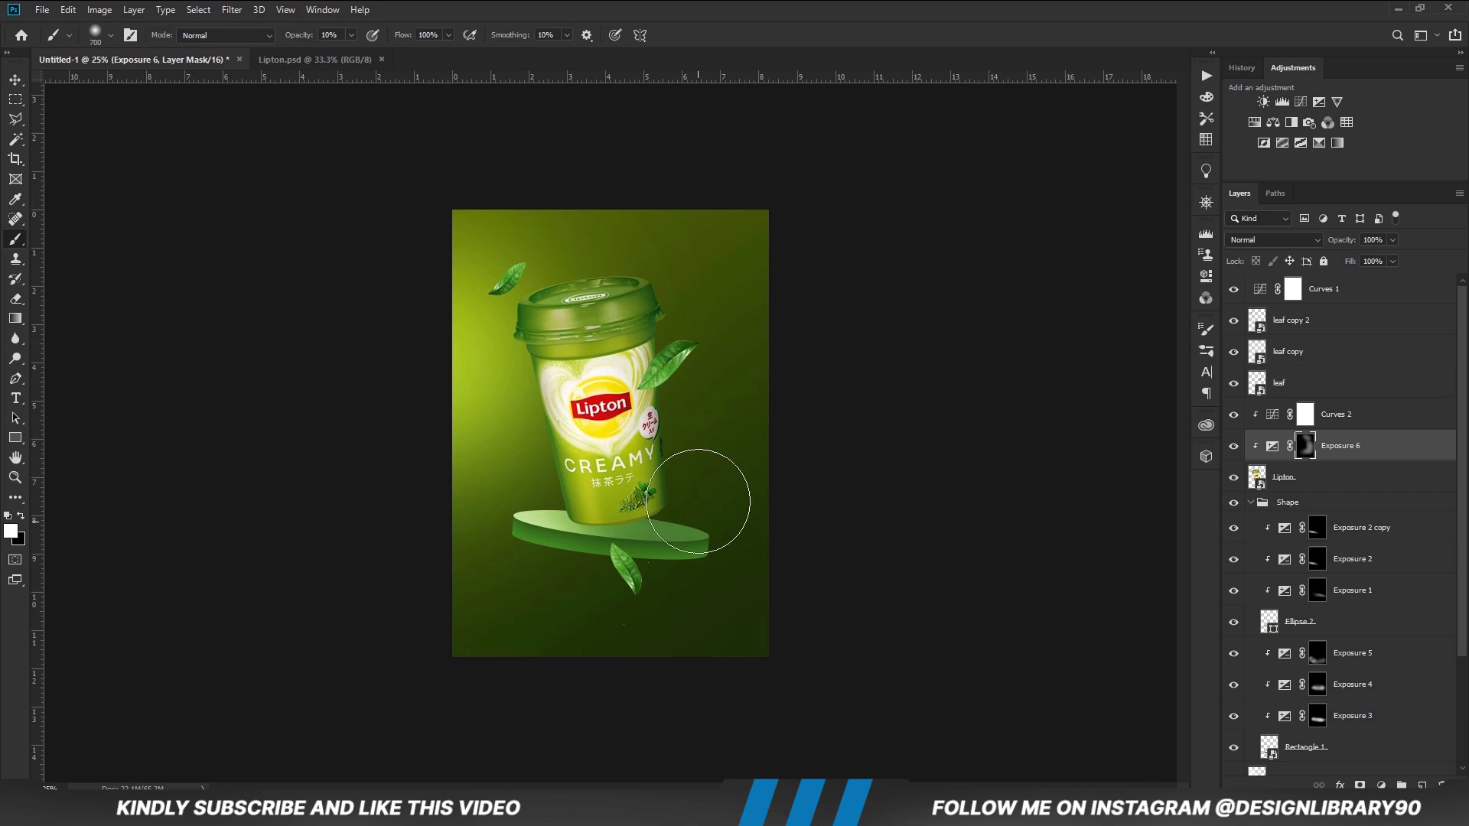
pyautogui.click(1233, 446)
pyautogui.click(1233, 446)
# Add an Exposure adjustment clipped above Exposure 6 with the exposure at -1.72 and invert its mask to black.
pyautogui.click(1383, 784)
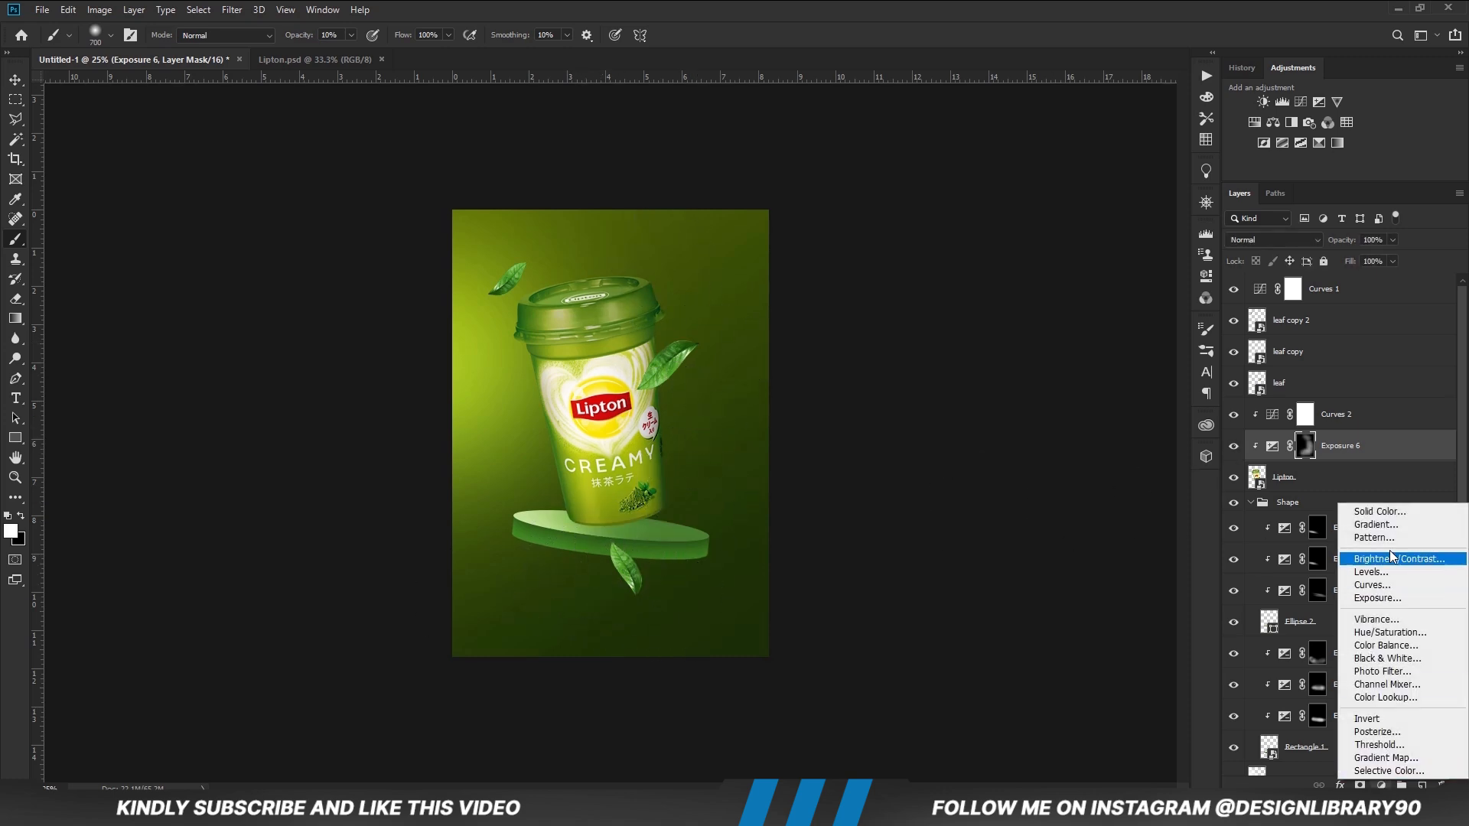
pyautogui.click(1369, 595)
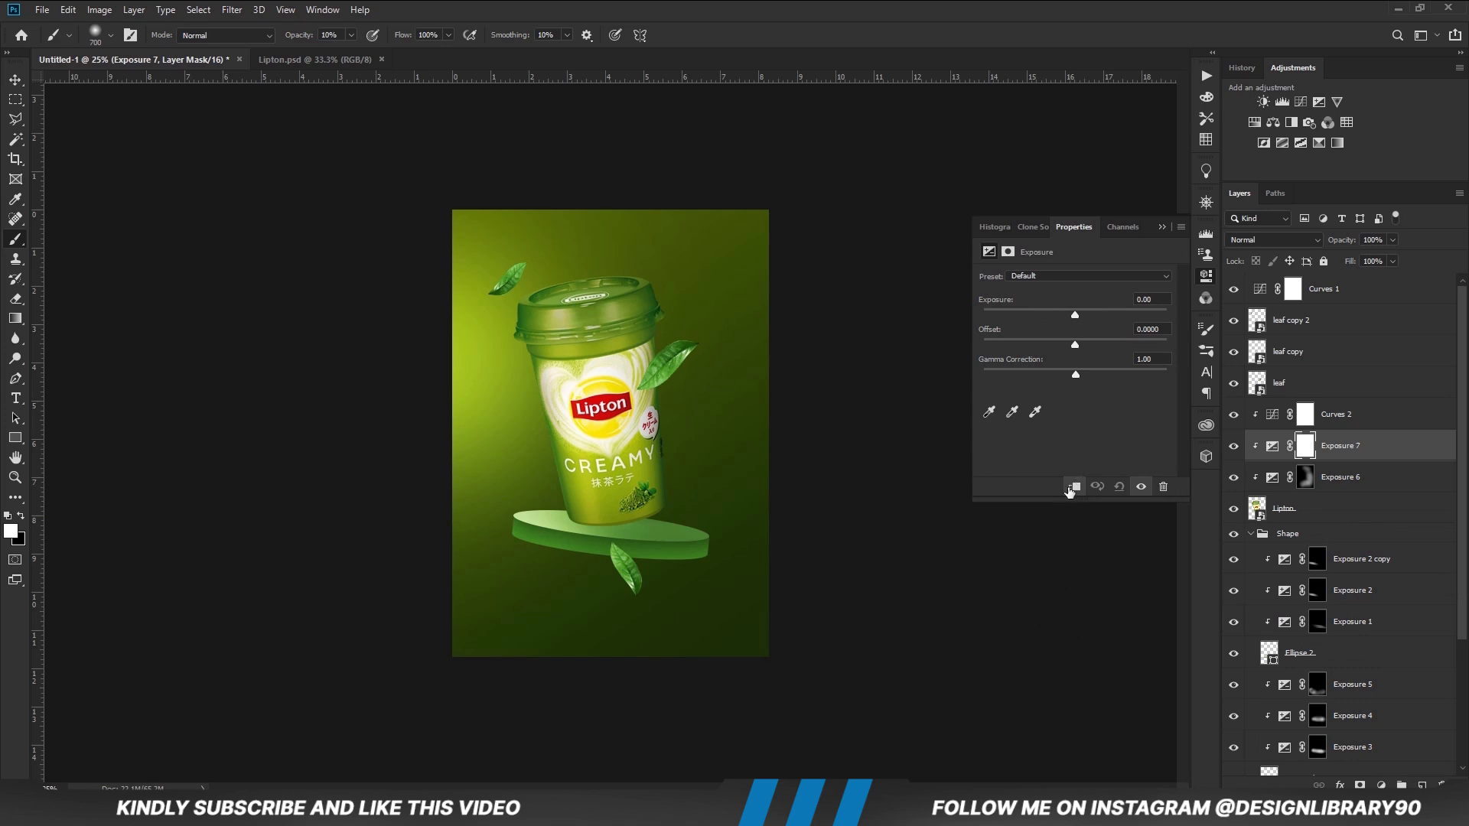
pyautogui.moveTo(1075, 315); pyautogui.dragTo(1050, 314)
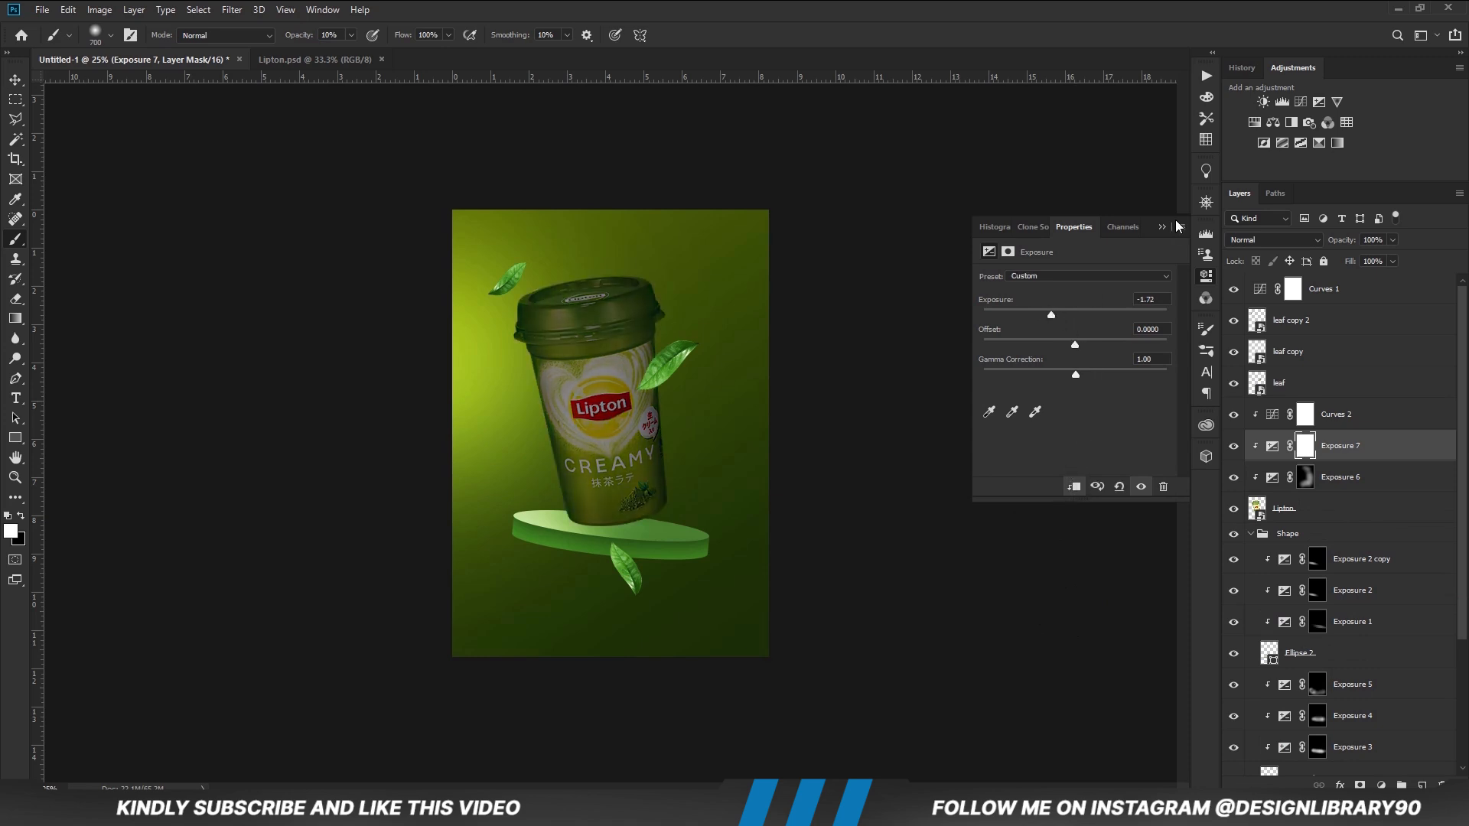
pyautogui.click(1162, 226)
pyautogui.hotkey('ctrl', 'i')
# Brush faint shading over the cup's base and lid on the Exposure 7 mask at 5% opacity.
pyautogui.moveTo(351, 35); pyautogui.dragTo(351, 56)
pyautogui.click(450, 8)
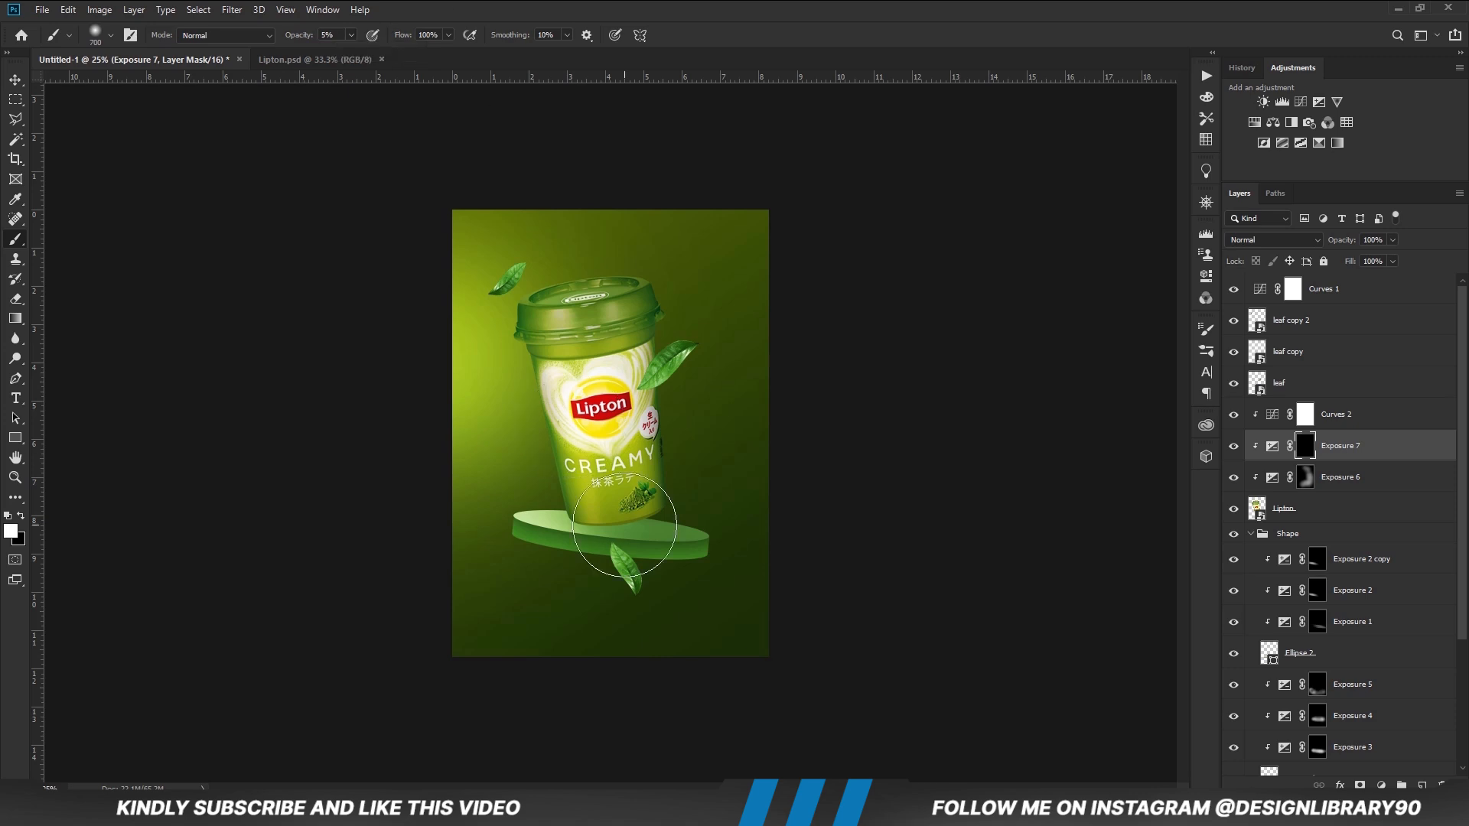
pyautogui.moveTo(627, 526); pyautogui.dragTo(598, 534)
pyautogui.moveTo(573, 315)
pyautogui.mouseDown()
pyautogui.moveTo(603, 391)
pyautogui.moveTo(526, 392)
pyautogui.moveTo(570, 493)
pyautogui.moveTo(644, 480)
pyautogui.moveTo(662, 298)
pyautogui.moveTo(596, 270)
pyautogui.moveTo(691, 420)
pyautogui.moveTo(636, 537)
pyautogui.moveTo(615, 547)
pyautogui.moveTo(651, 357)
pyautogui.moveTo(697, 339)
pyautogui.mouseUp()
pyautogui.click(1233, 446)
pyautogui.click(1233, 446)
# Add a brightening Exposure adjustment clipped above Exposure 7 and invert its mask to black.
pyautogui.click(1381, 785)
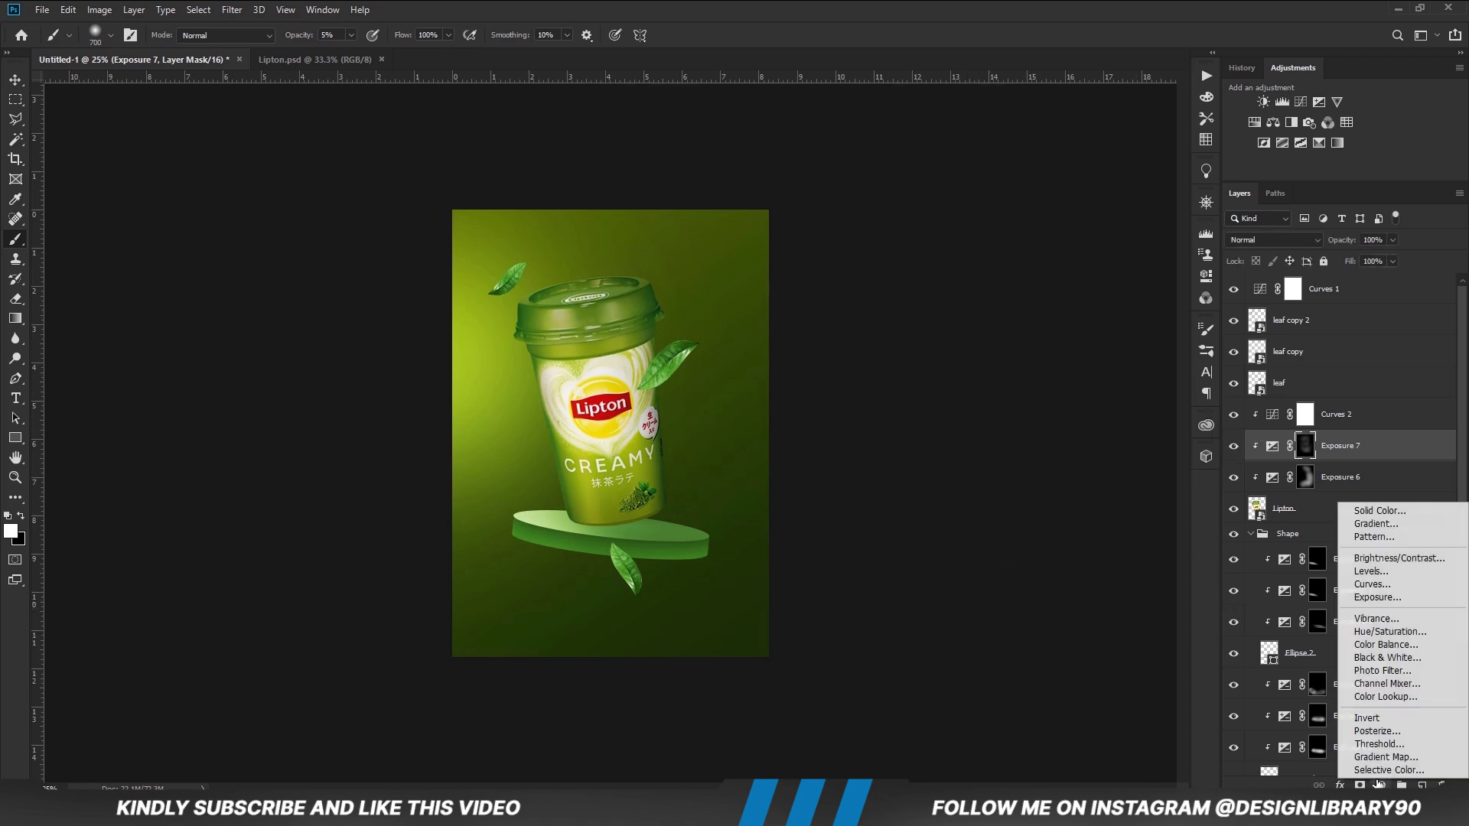
pyautogui.click(1373, 596)
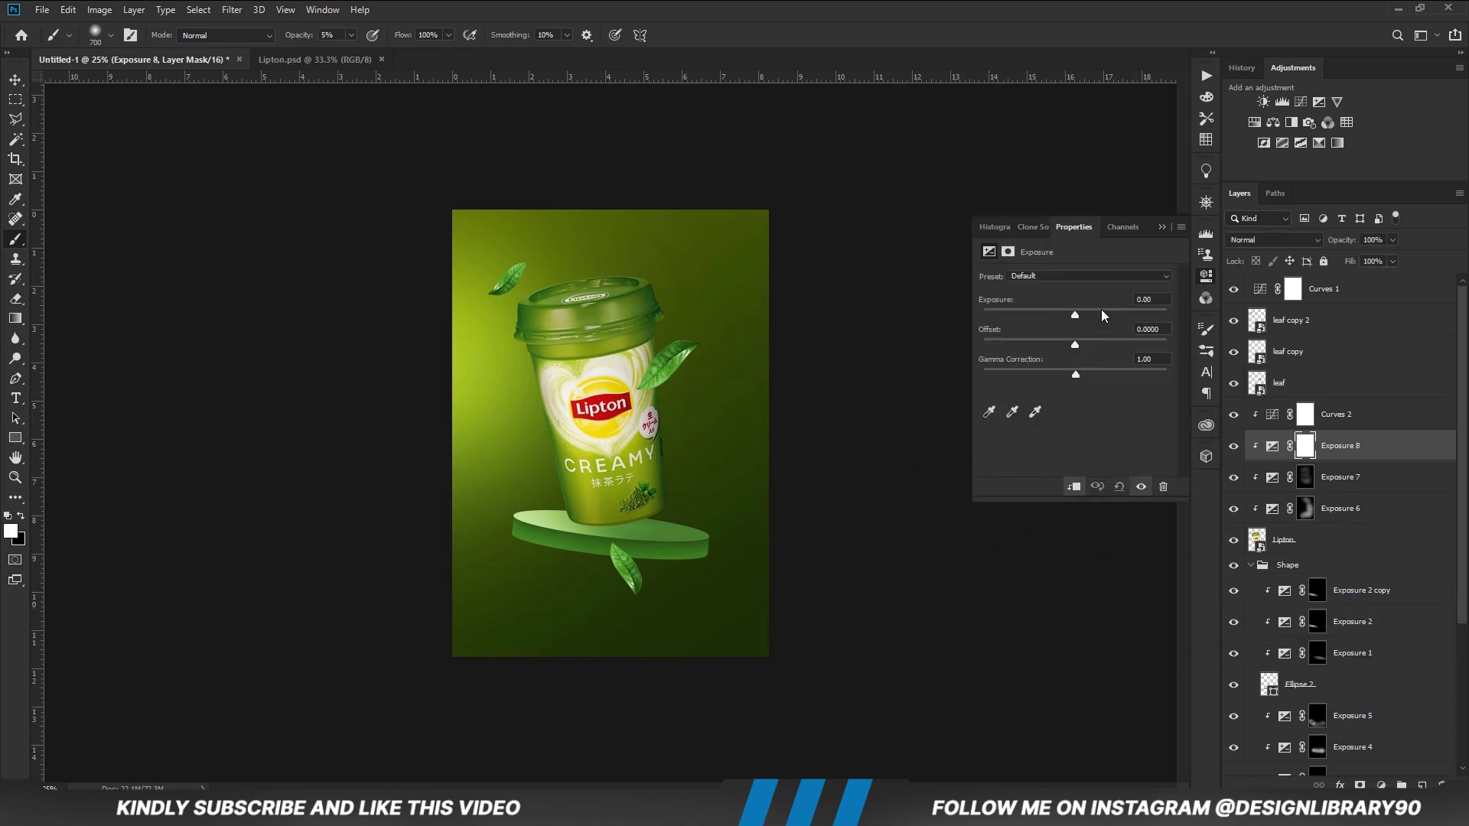
pyautogui.click(1159, 227)
pyautogui.hotkey('ctrl', 'i')
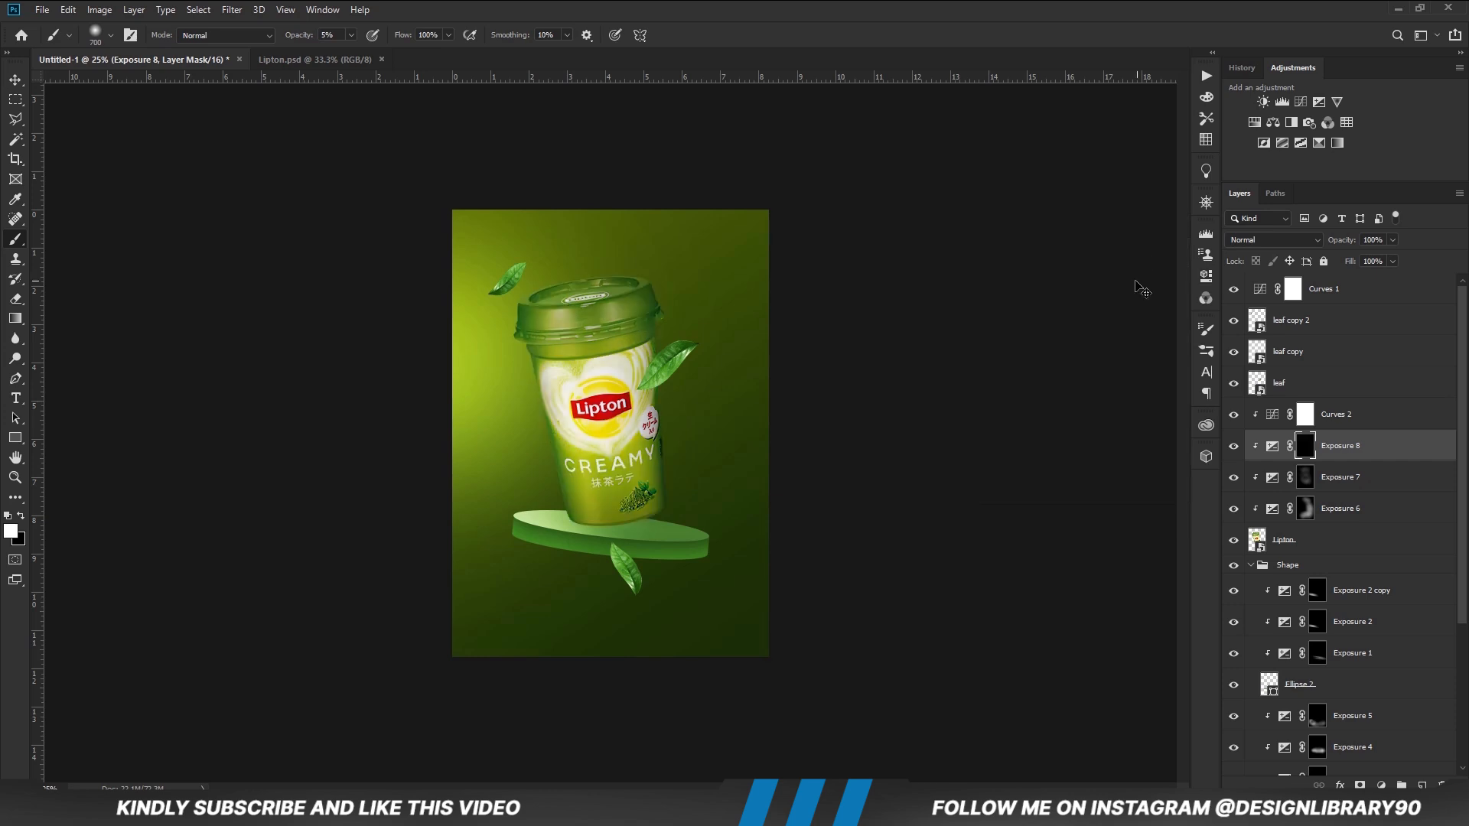
# Brush a highlight down the cup's left side on the Exposure 8 mask with a 300 px white brush at 23% opacity.
pyautogui.click(352, 37)
pyautogui.click(363, 57)
pyautogui.click(453, 11)
pyautogui.press('[')
pyautogui.press('[')
pyautogui.press('[')
pyautogui.press('[')
pyautogui.press('[')
pyautogui.press('[')
pyautogui.moveTo(562, 371)
pyautogui.mouseDown()
pyautogui.moveTo(584, 525)
pyautogui.moveTo(558, 367)
pyautogui.moveTo(591, 560)
pyautogui.moveTo(565, 365)
pyautogui.moveTo(586, 508)
pyautogui.mouseUp()
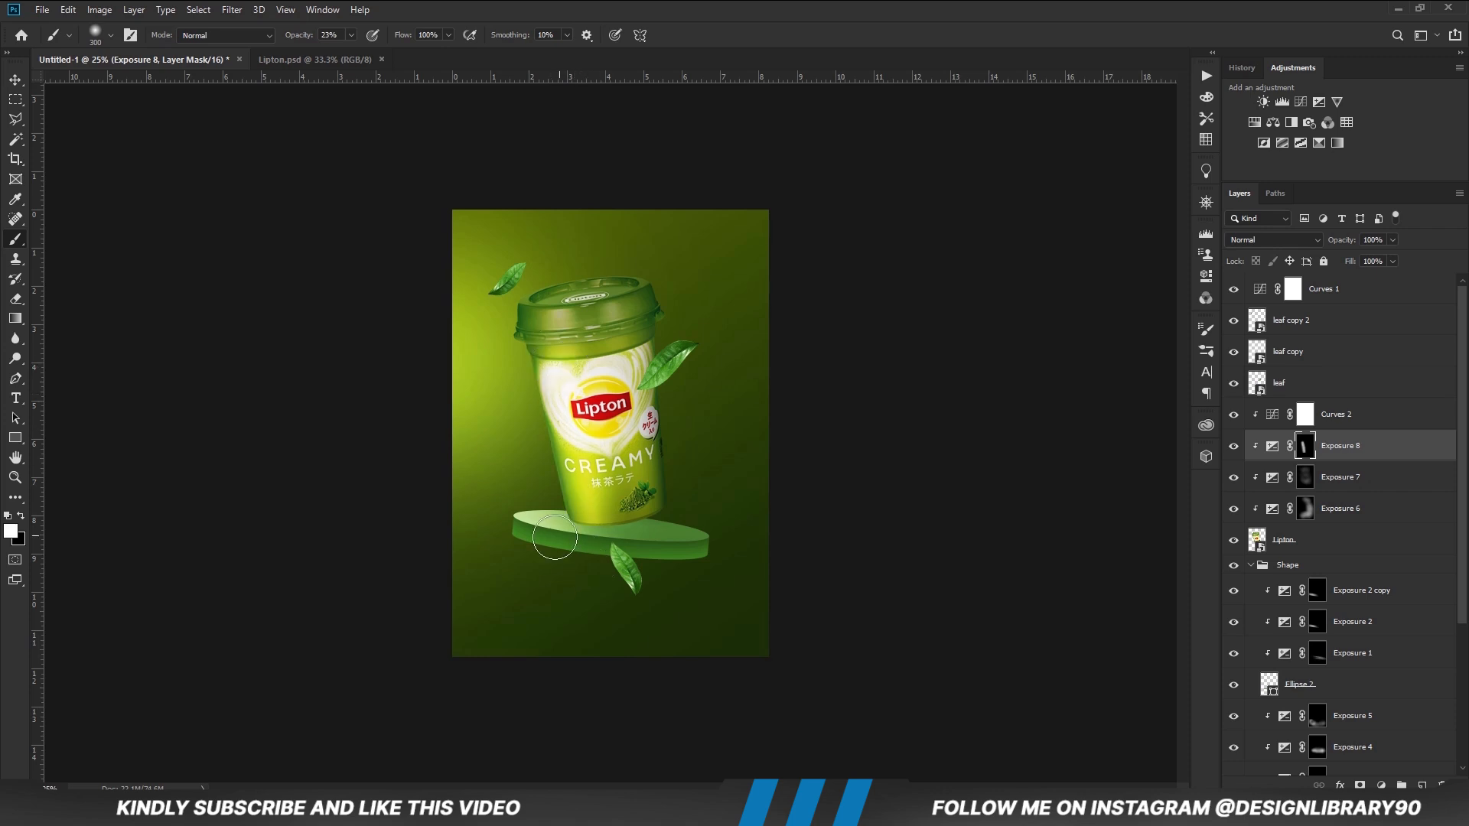
# Soften the Exposure 8 highlight mask with a large black brush at 11% opacity and lower the layer's opacity to 91%.
pyautogui.press('x')
pyautogui.press(']')
pyautogui.press(']')
pyautogui.click(1233, 447)
pyautogui.click(1232, 447)
pyautogui.press('1')
pyautogui.press('1')
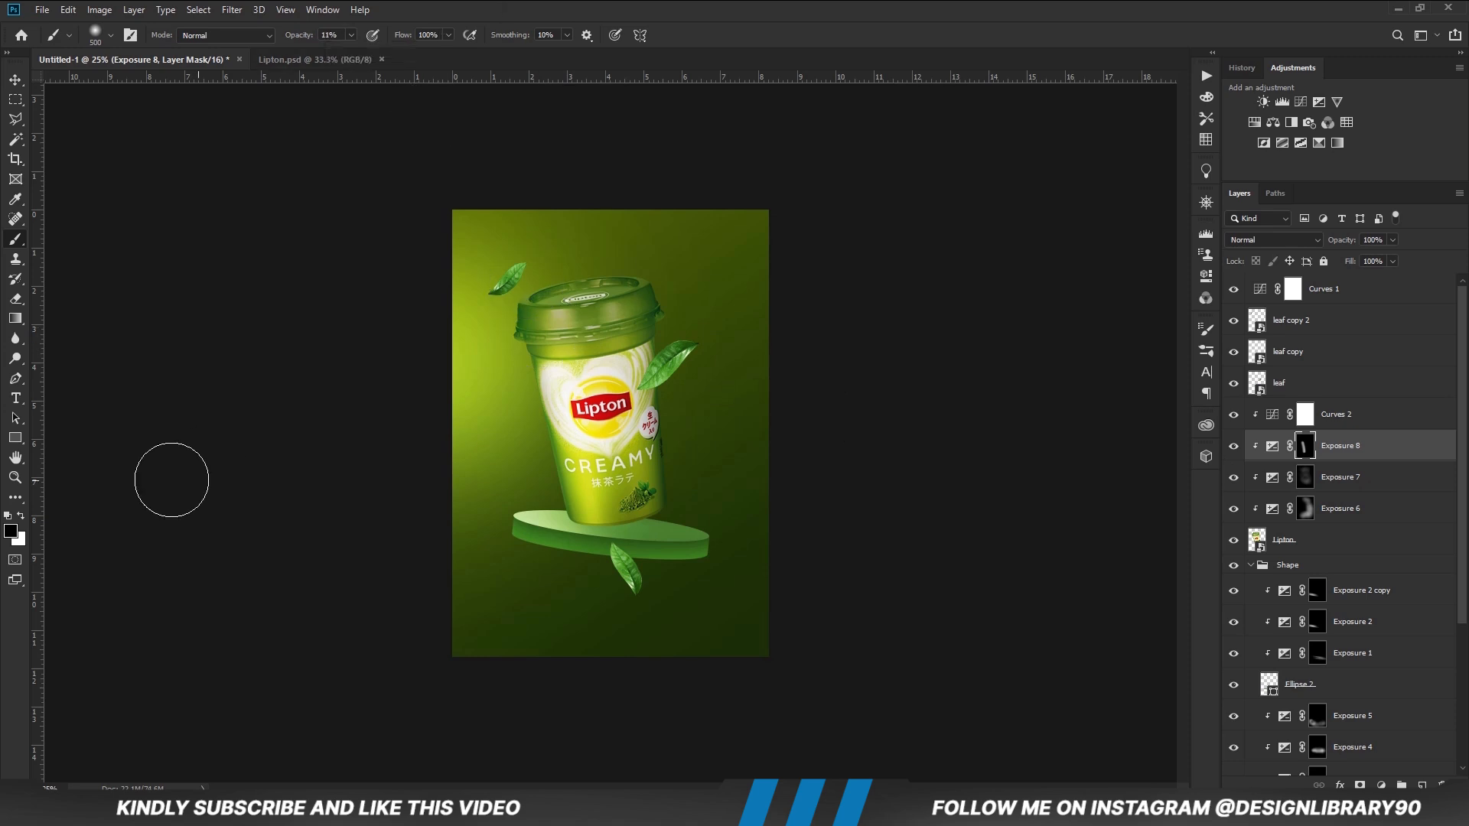
pyautogui.press(']')
pyautogui.press(']')
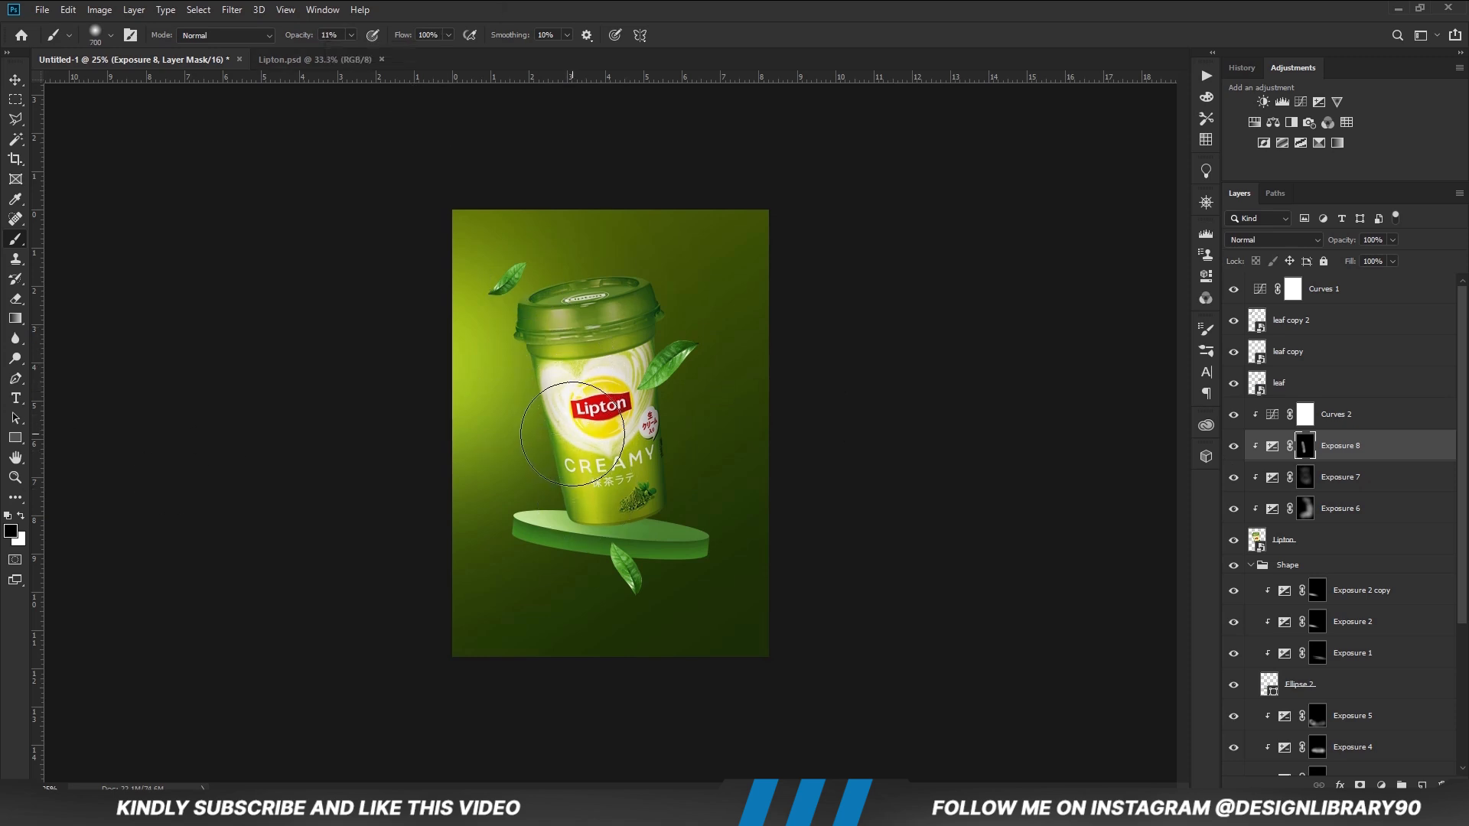
pyautogui.click(1234, 450)
pyautogui.press('v')
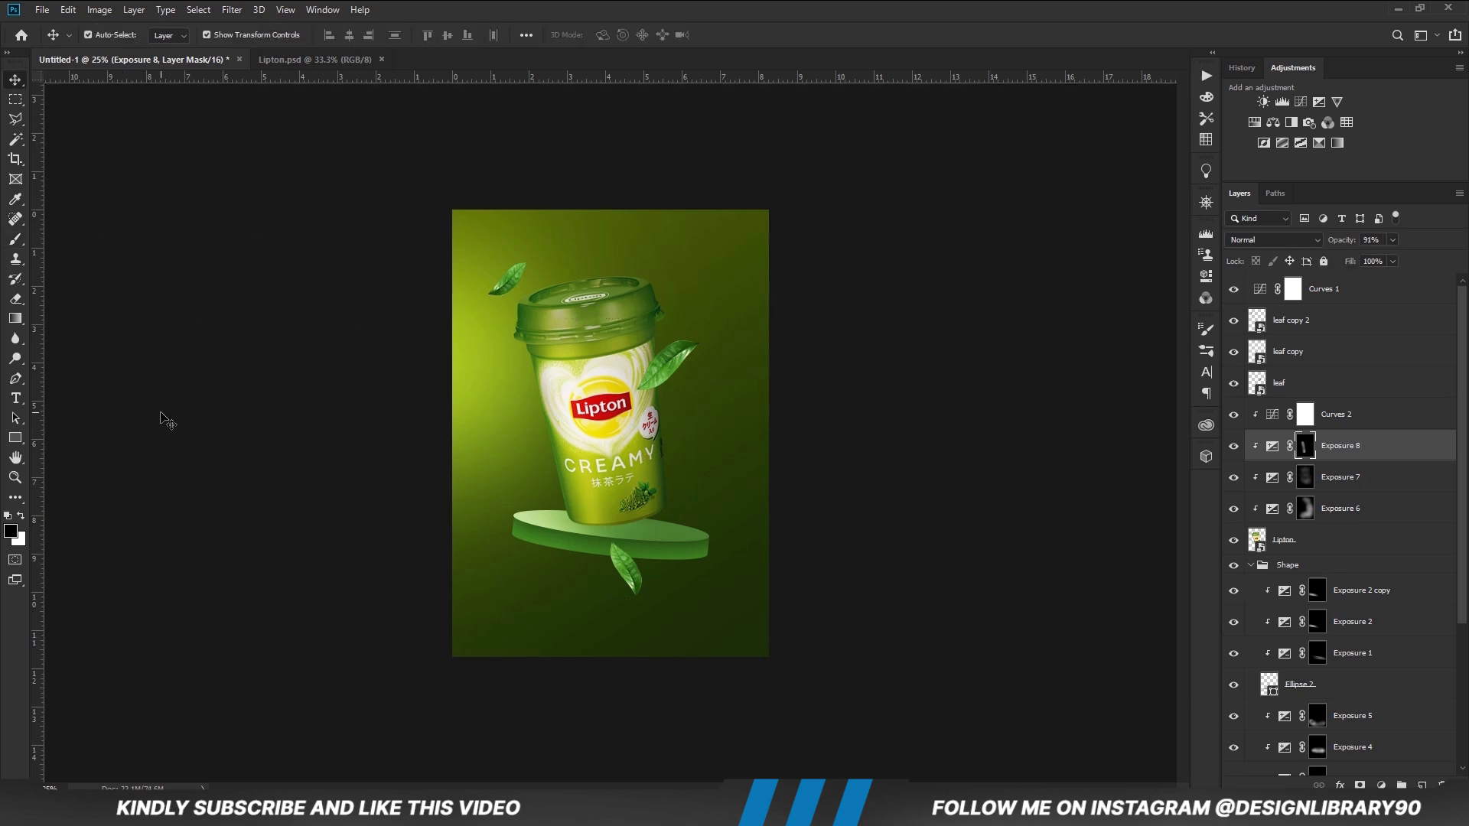
# Add a darkening Exposure adjustment clipped above Exposure 7 and invert its mask to black.
pyautogui.hotkey('alt', '[')
pyautogui.click(937, 431)
pyautogui.click(1355, 482)
pyautogui.click(1380, 785)
pyautogui.click(1377, 606)
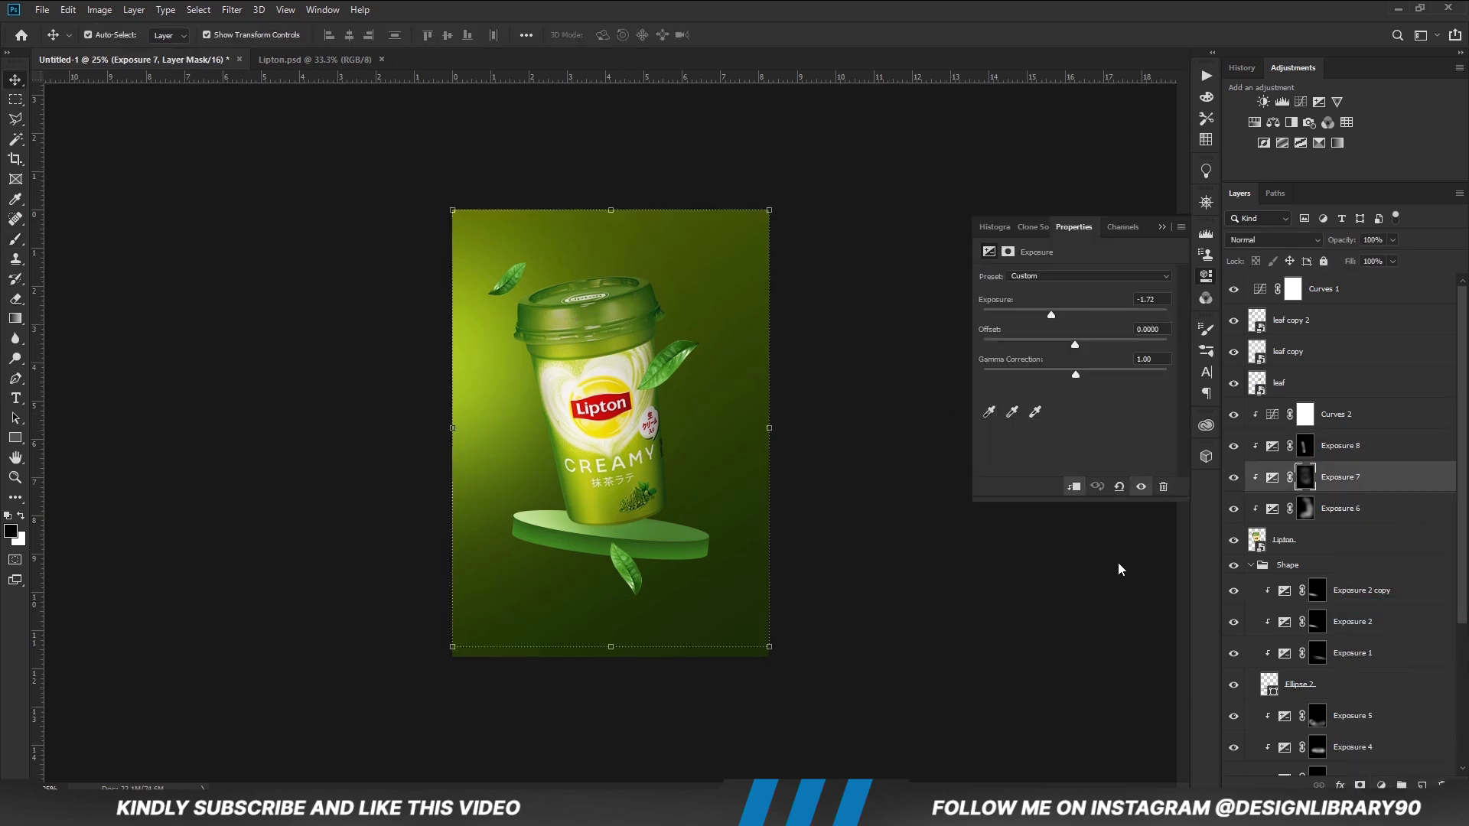
pyautogui.click(1060, 316)
pyautogui.click(1162, 227)
pyautogui.hotkey('ctrl', 'i')
# Brush soft shading along the cup's right side on the Exposure 9 mask with a large white brush at 11% opacity.
pyautogui.press('b')
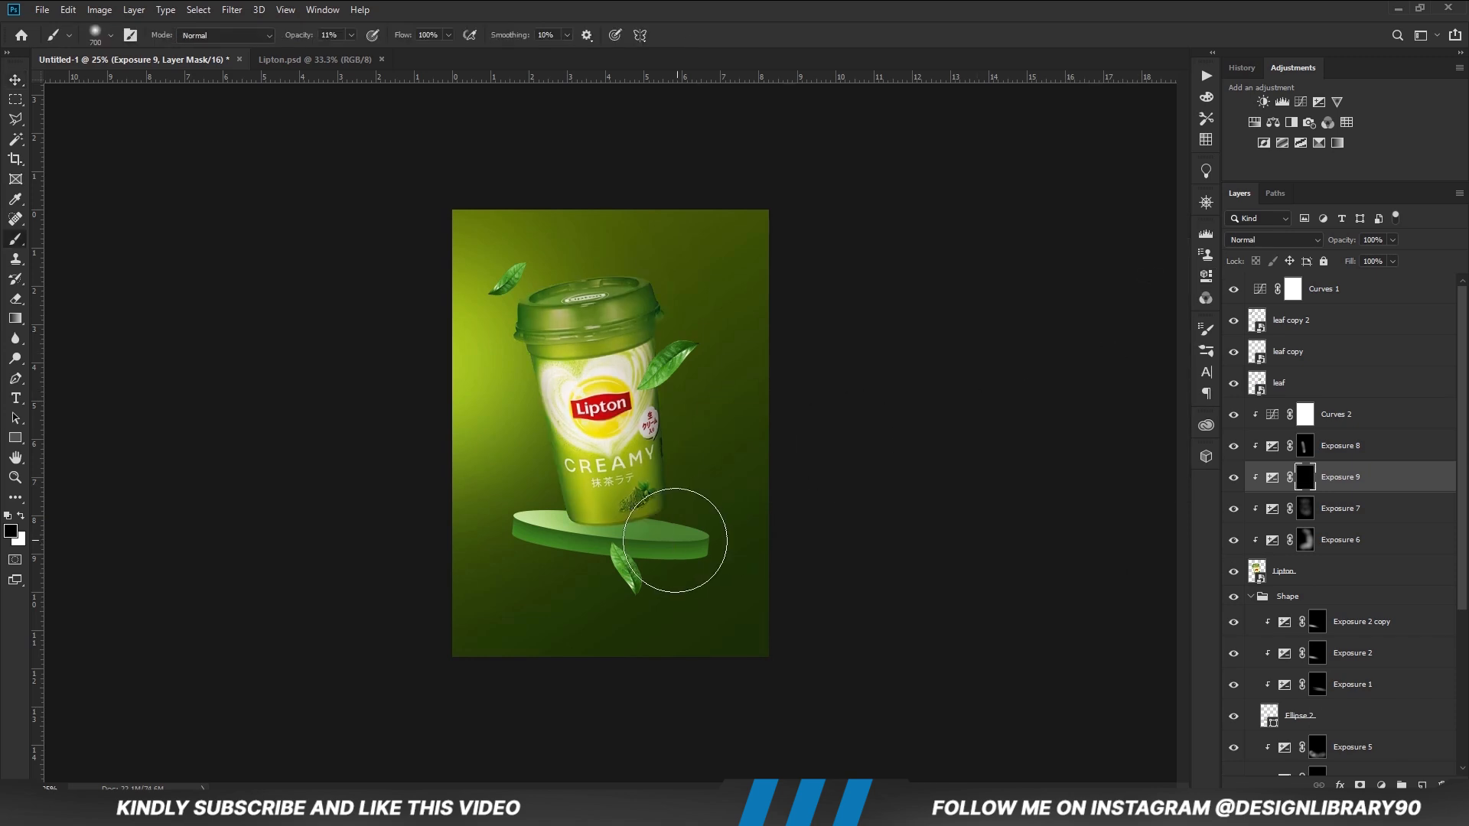
pyautogui.press('x')
pyautogui.press('[')
pyautogui.press('[')
pyautogui.moveTo(675, 534); pyautogui.dragTo(725, 534)
pyautogui.press(']')
pyautogui.press(']')
pyautogui.moveTo(654, 319); pyautogui.dragTo(705, 407)
pyautogui.press(']')
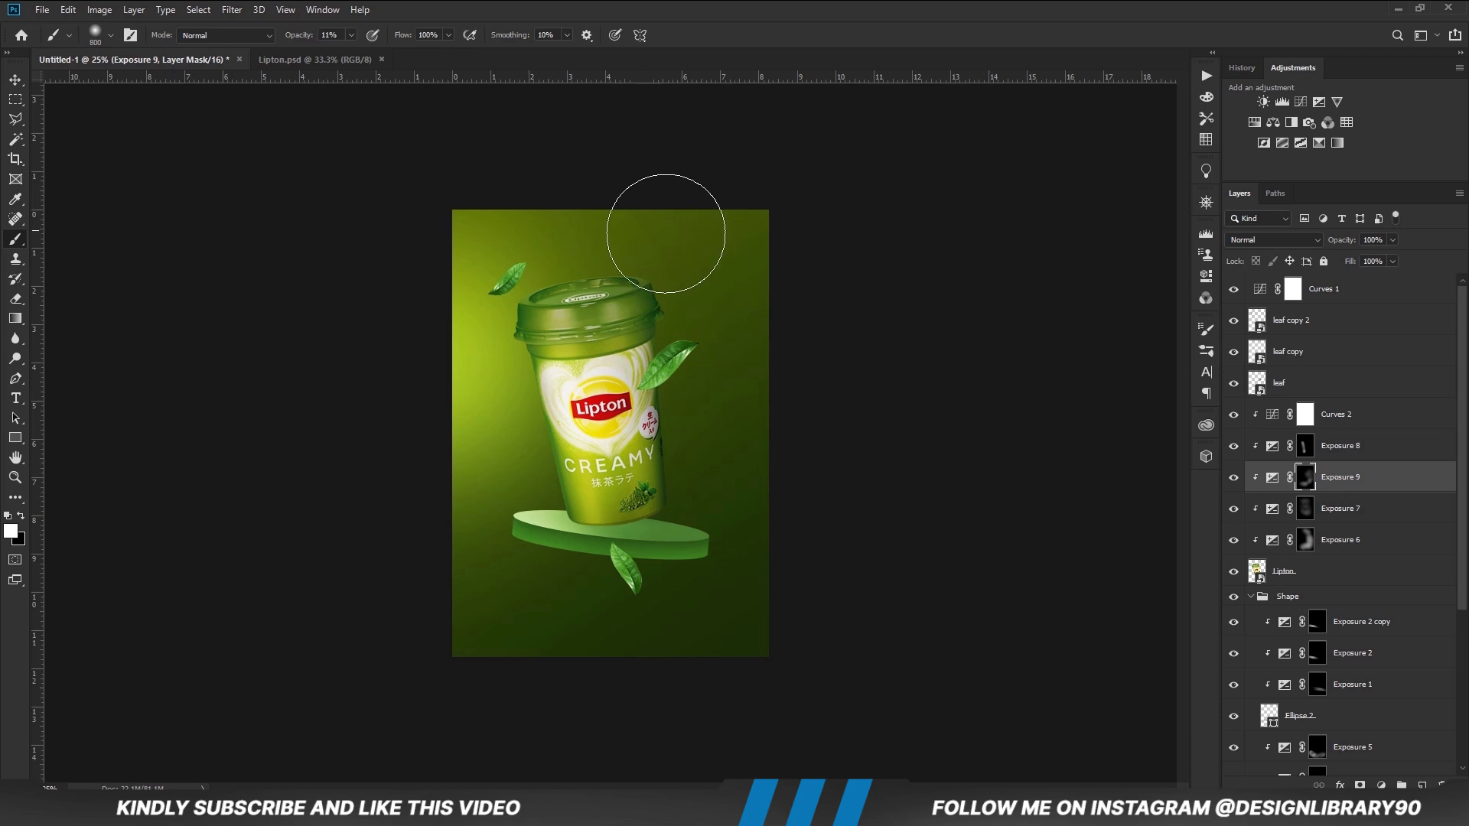
# Add a Solid Color fill layer clipped to the cup directly above Exposure 8.
pyautogui.press('v')
pyautogui.click(1356, 449)
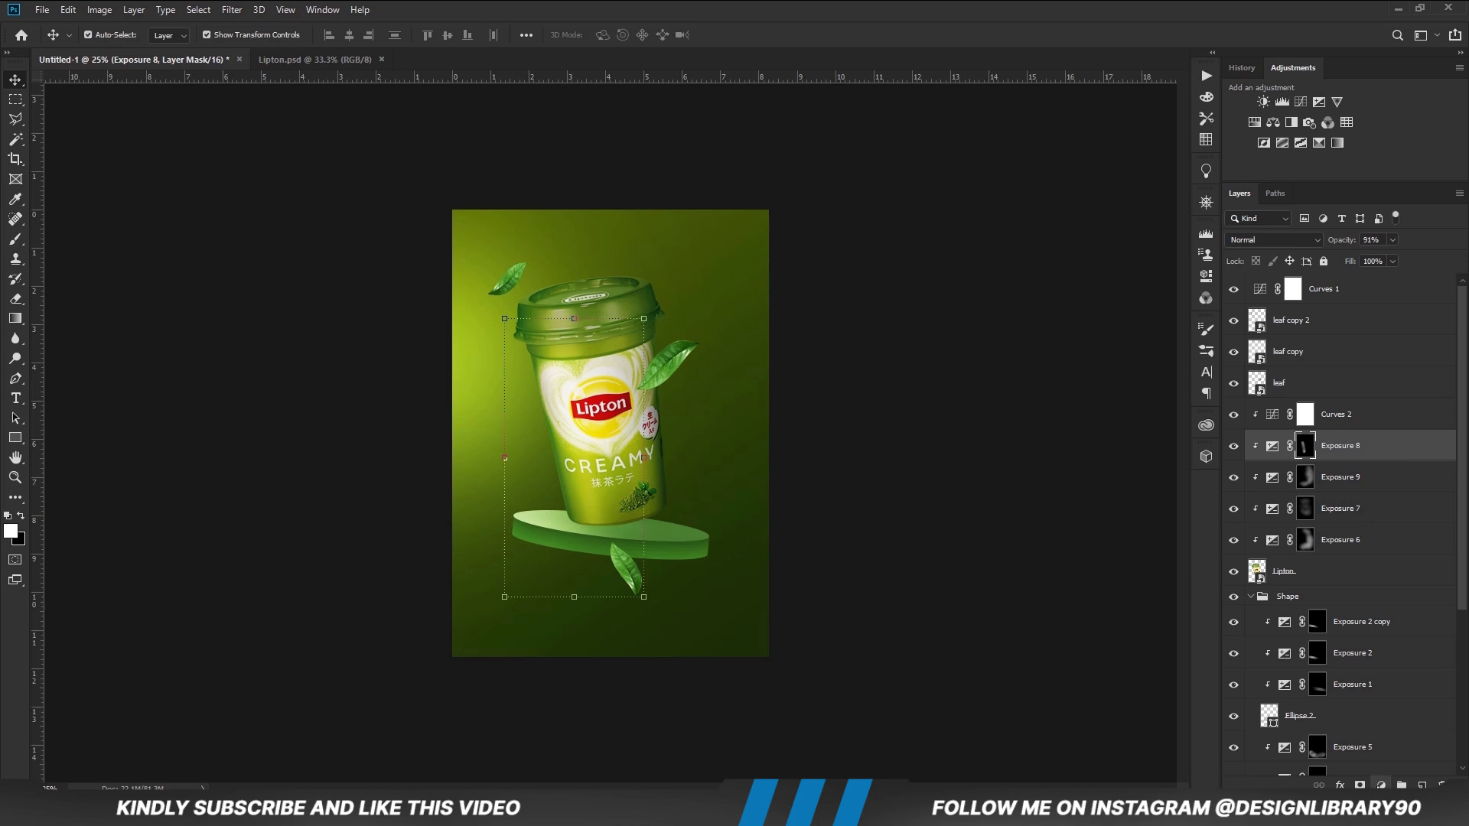
pyautogui.click(1381, 786)
pyautogui.click(1369, 523)
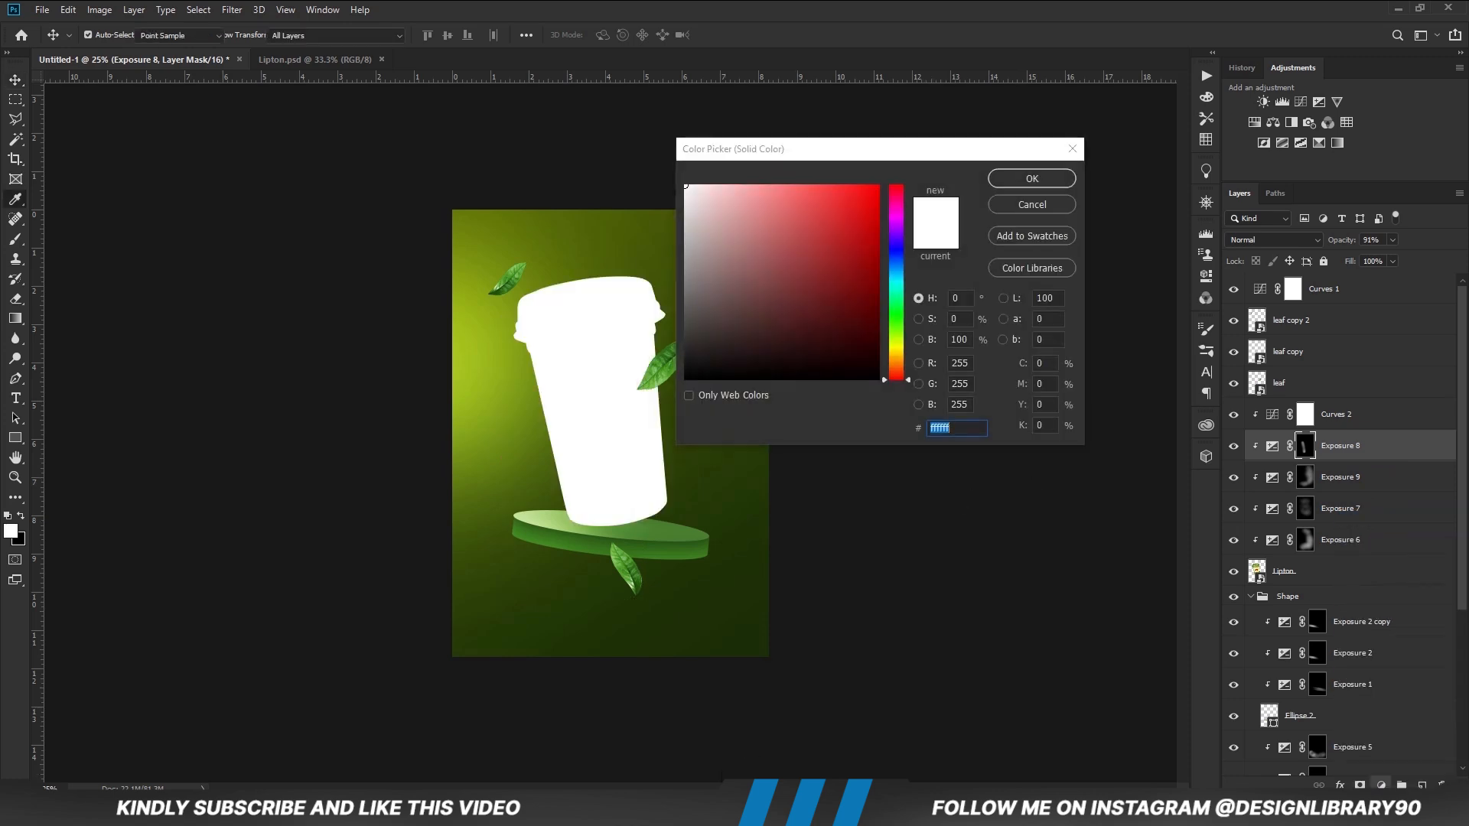
# Copy the hex code a6c21b from the Notepad file and apply it as the fill colour in Photoshop.
pyautogui.hotkey('alt', 'Tab')
pyautogui.doubleClick(268, 224)
pyautogui.rightClick(273, 224)
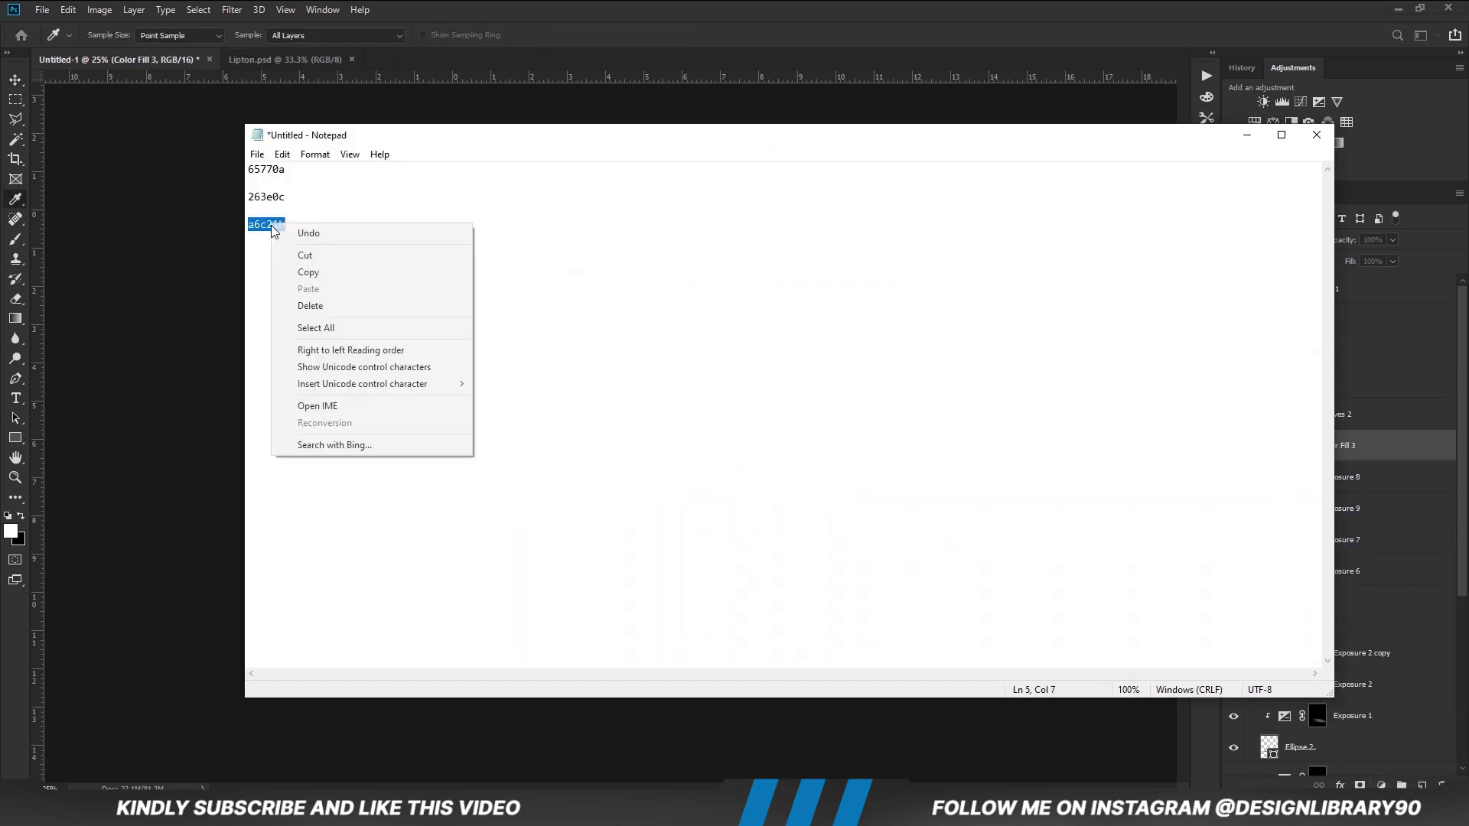
pyautogui.click(309, 273)
pyautogui.hotkey('alt', 'Tab')
pyautogui.rightClick(933, 418)
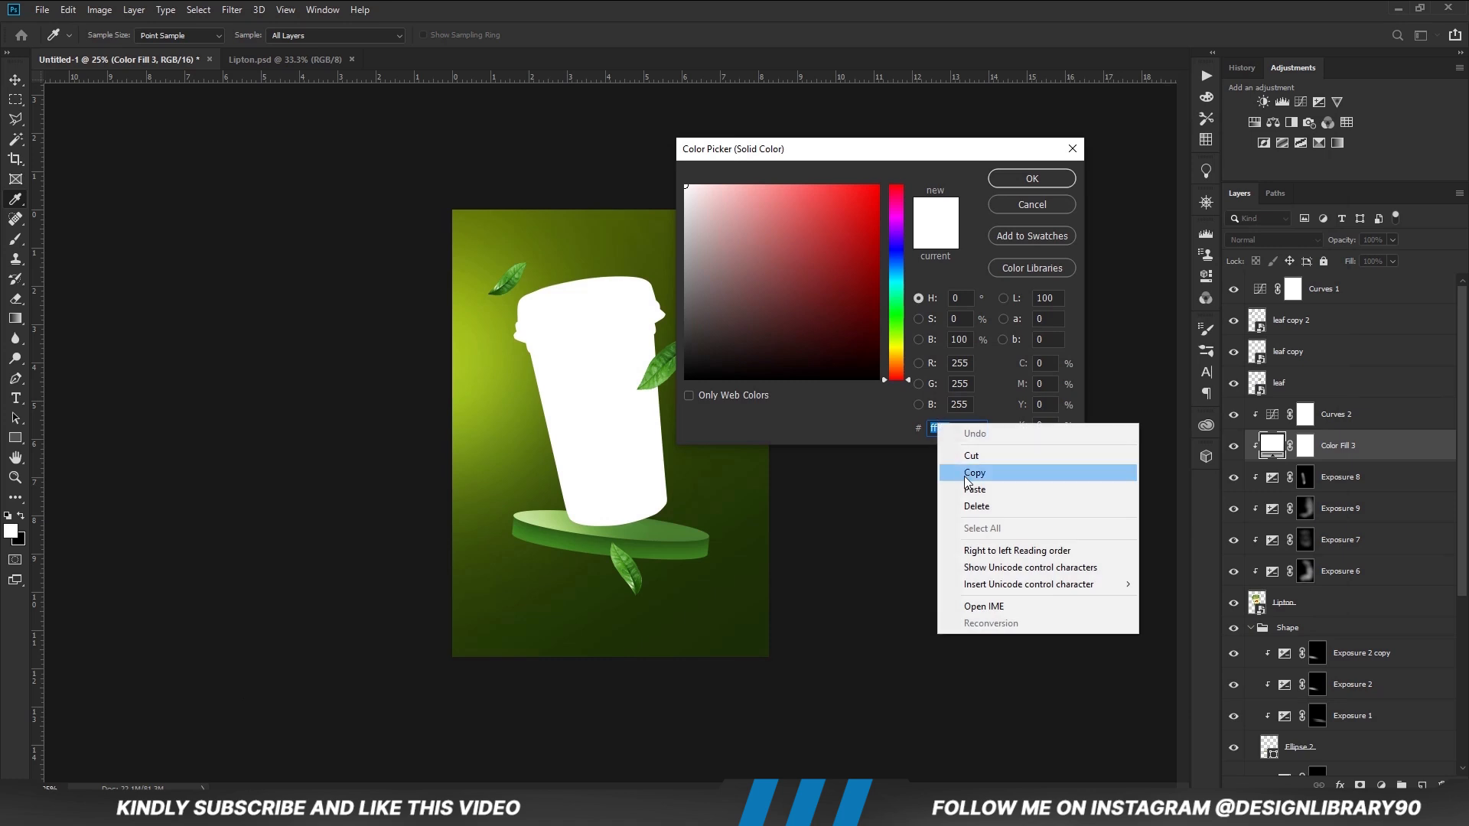
pyautogui.click(957, 490)
pyautogui.click(1032, 178)
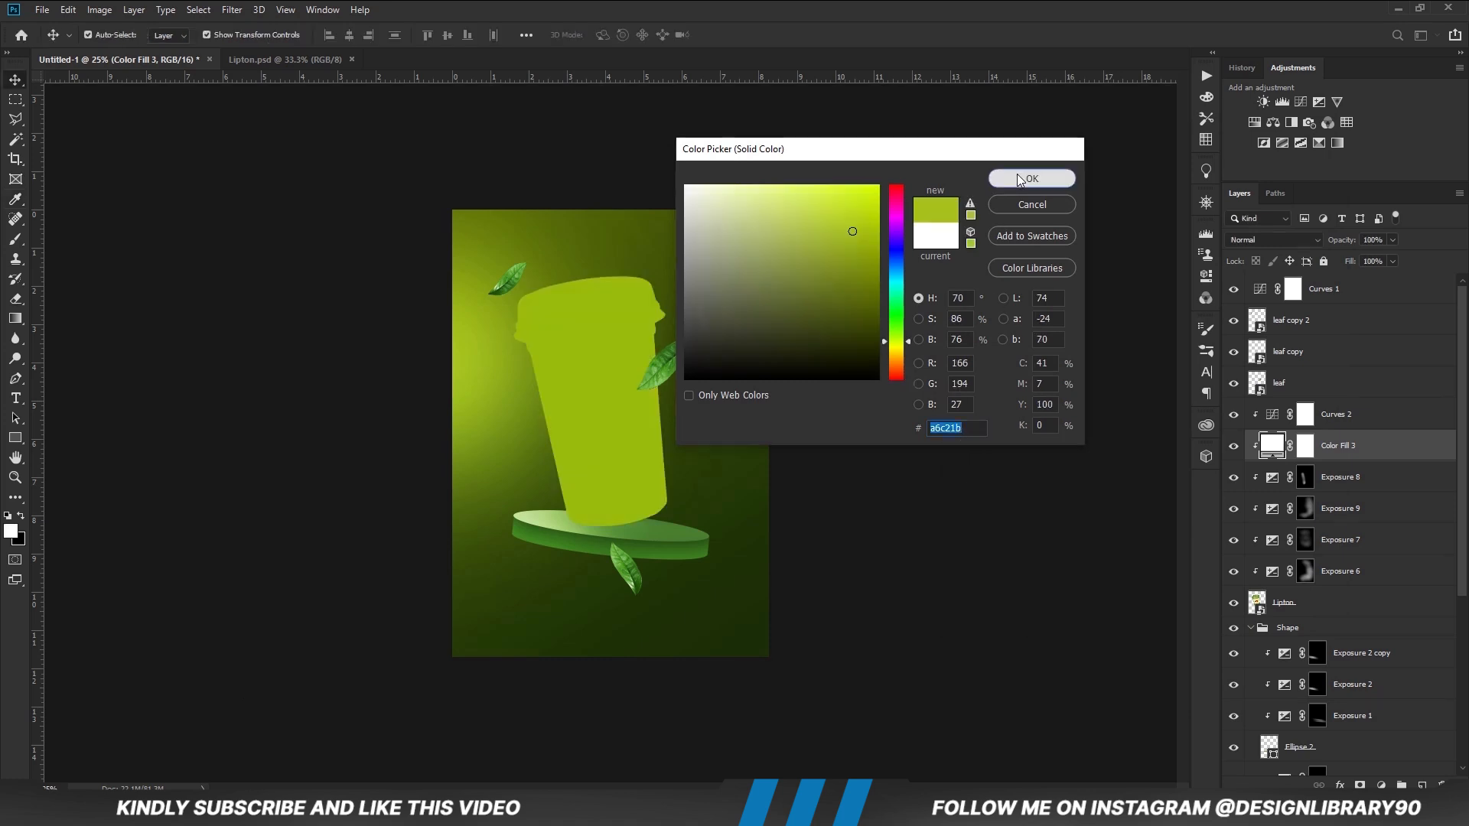
# Set Color Fill 3 to Linear Dodge (Add) and split its underlying-layer Blend If shadow slider to 92 / 154.
pyautogui.click(1276, 243)
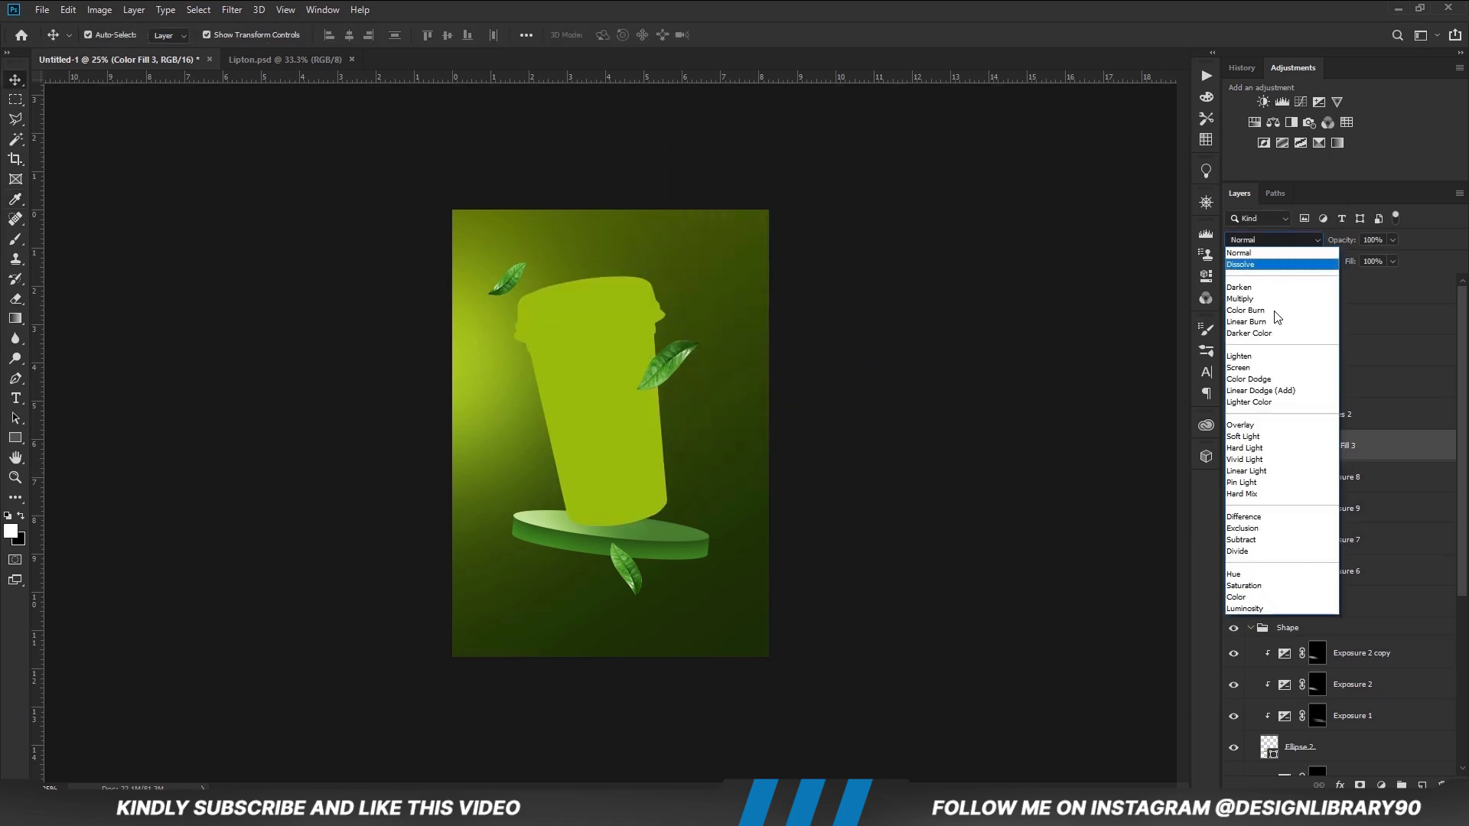
pyautogui.click(1278, 390)
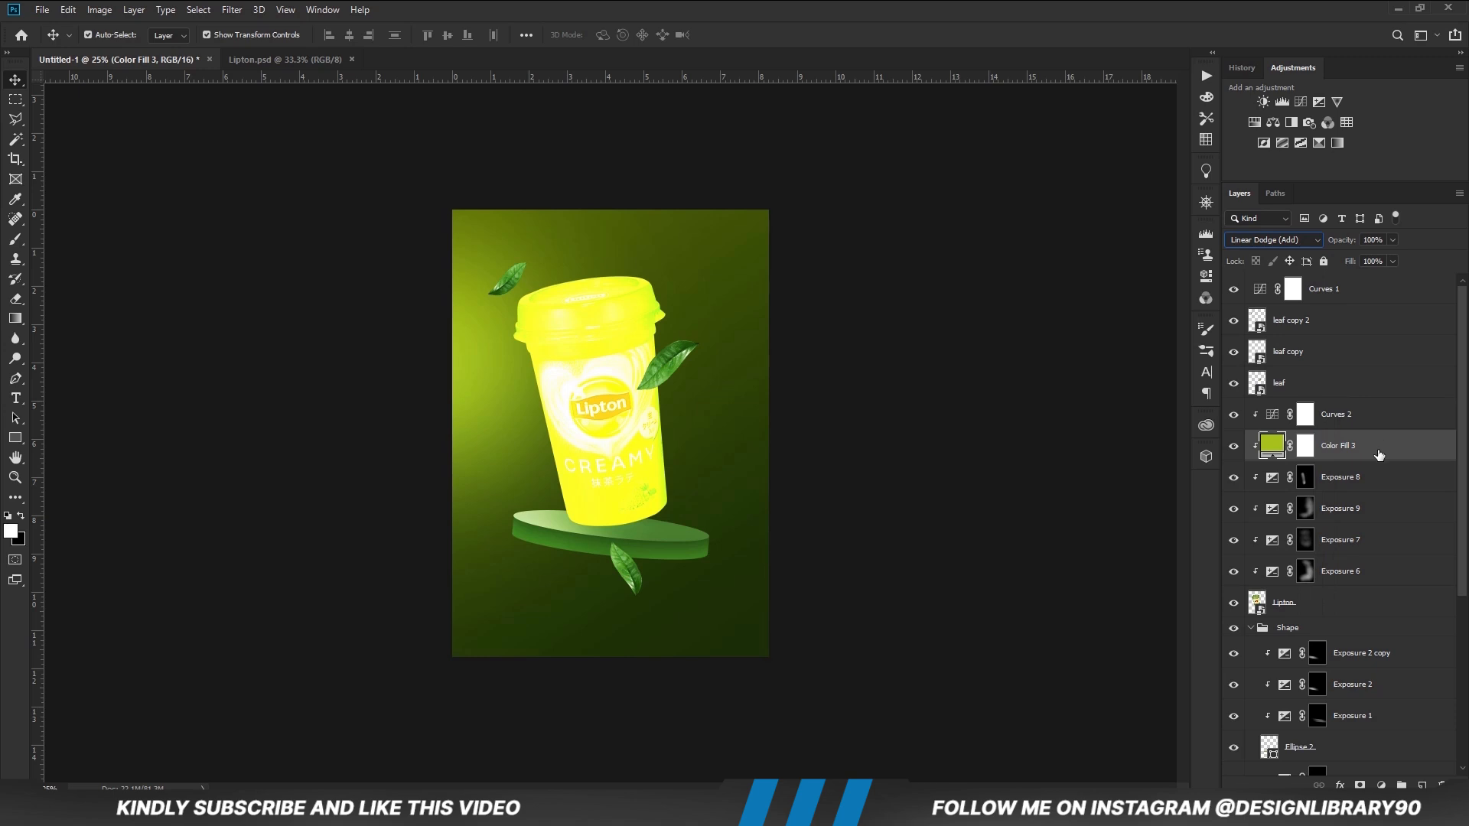
pyautogui.rightClick(1379, 456)
pyautogui.click(1206, 172)
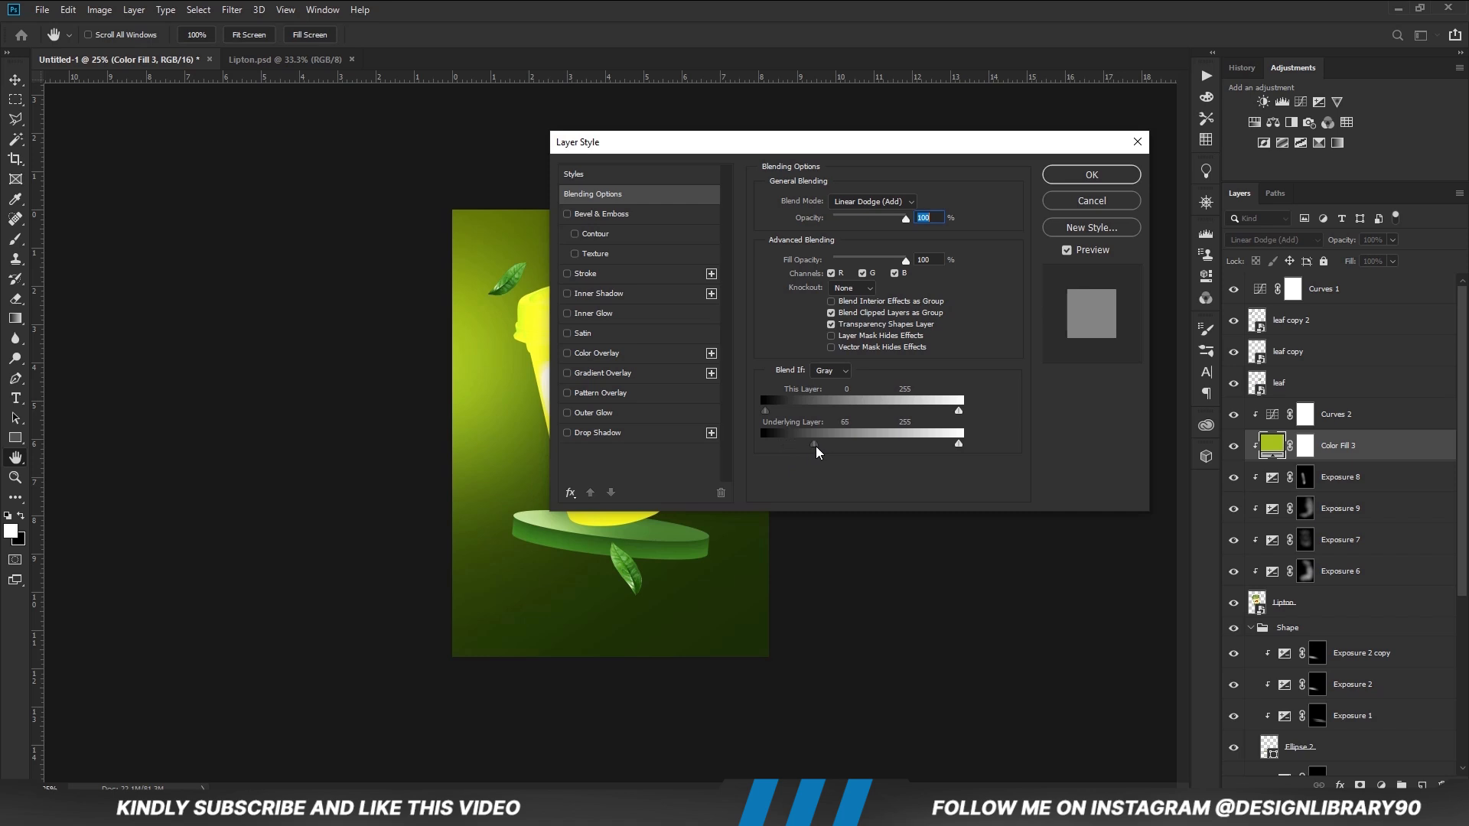
pyautogui.moveTo(827, 452); pyautogui.dragTo(833, 452)
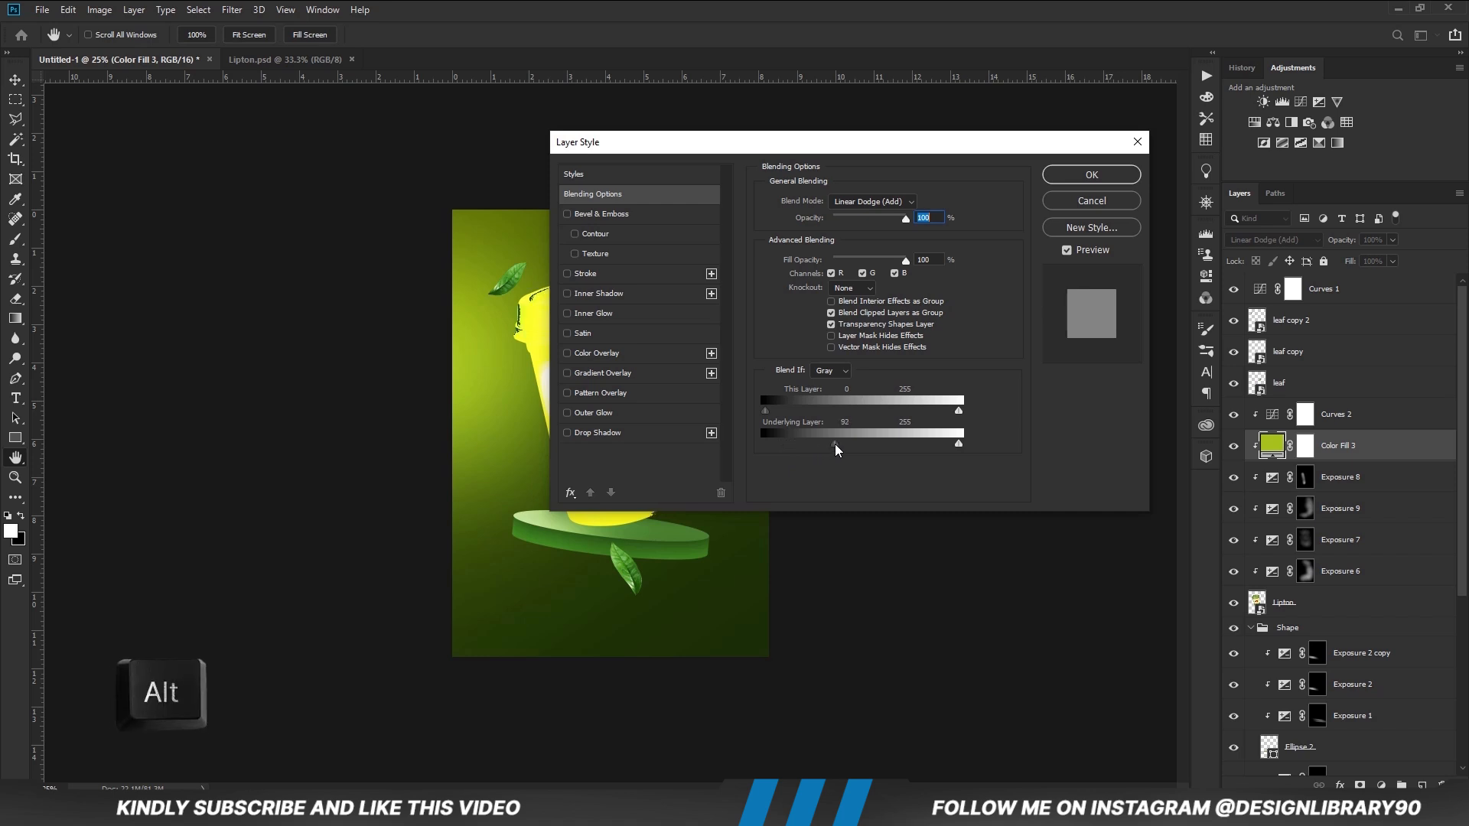
pyautogui.moveTo(844, 451); pyautogui.dragTo(863, 451)
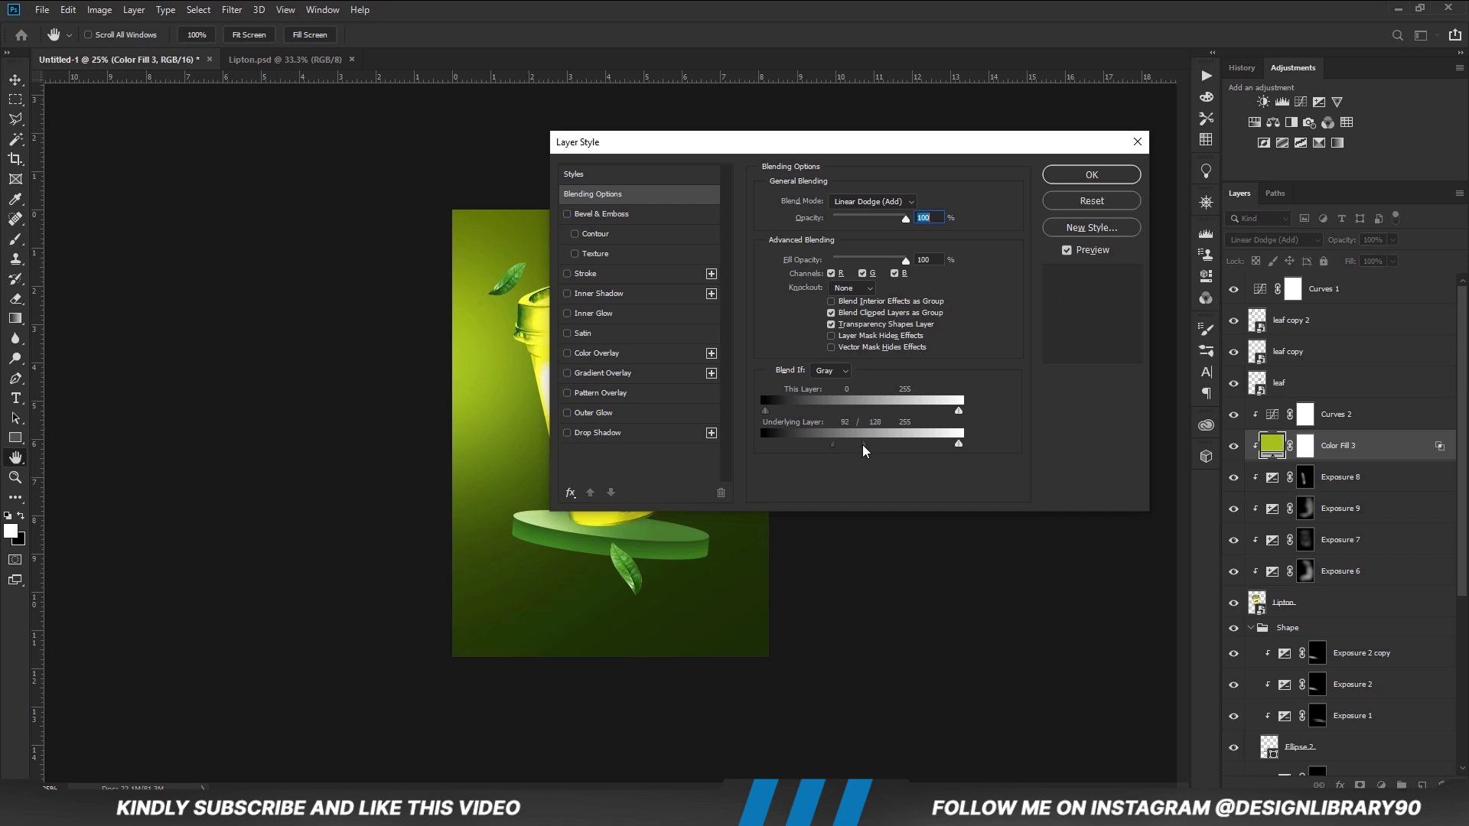
pyautogui.moveTo(863, 451); pyautogui.dragTo(879, 452)
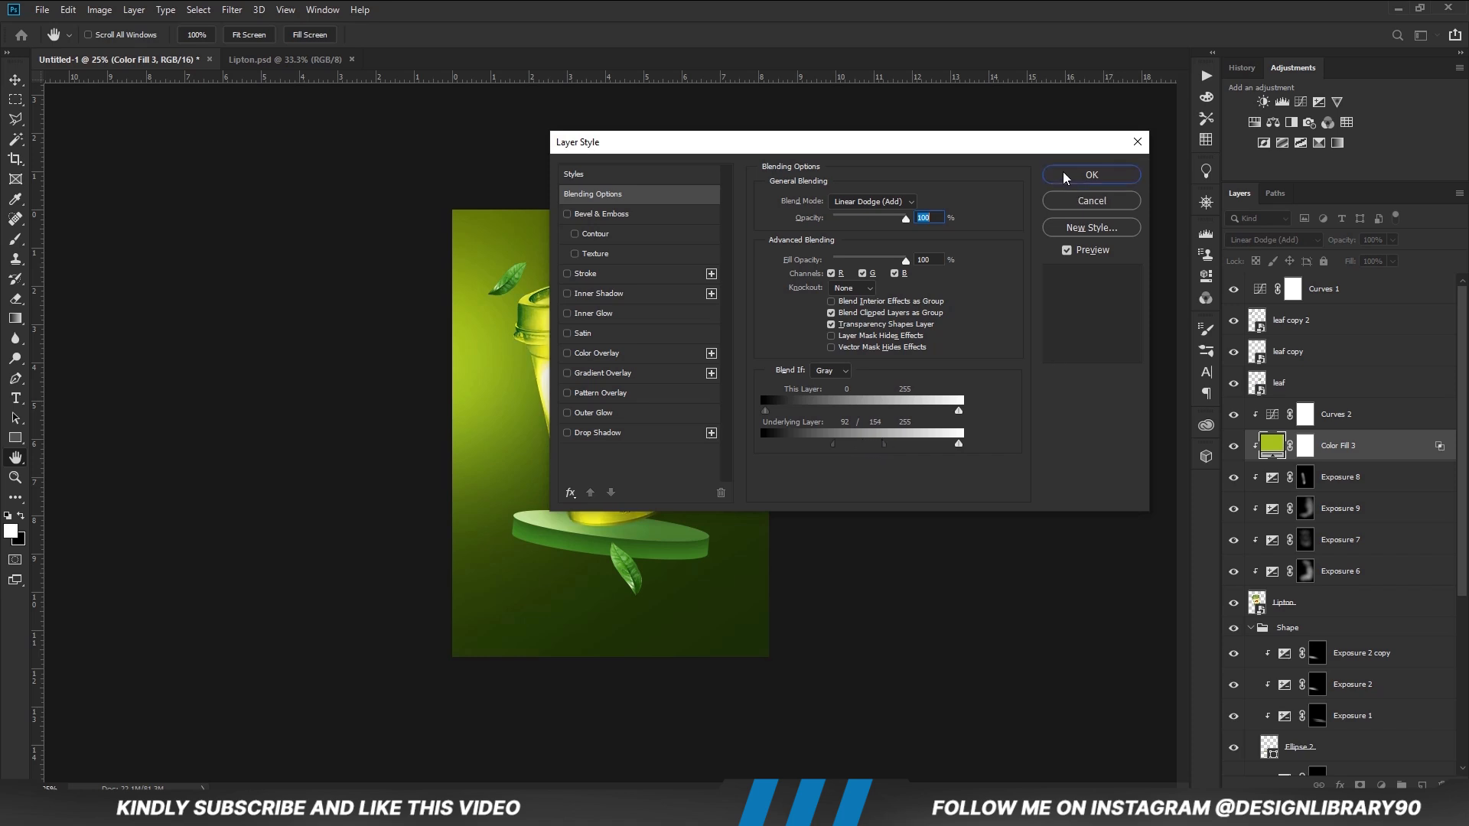
pyautogui.press('Return')
# Invert the Color Fill 3 mask and dab a glow on the lid's left edge with a 600 px white brush at 19% opacity.
pyautogui.click(1303, 448)
pyautogui.hotkey('ctrl', 'i')
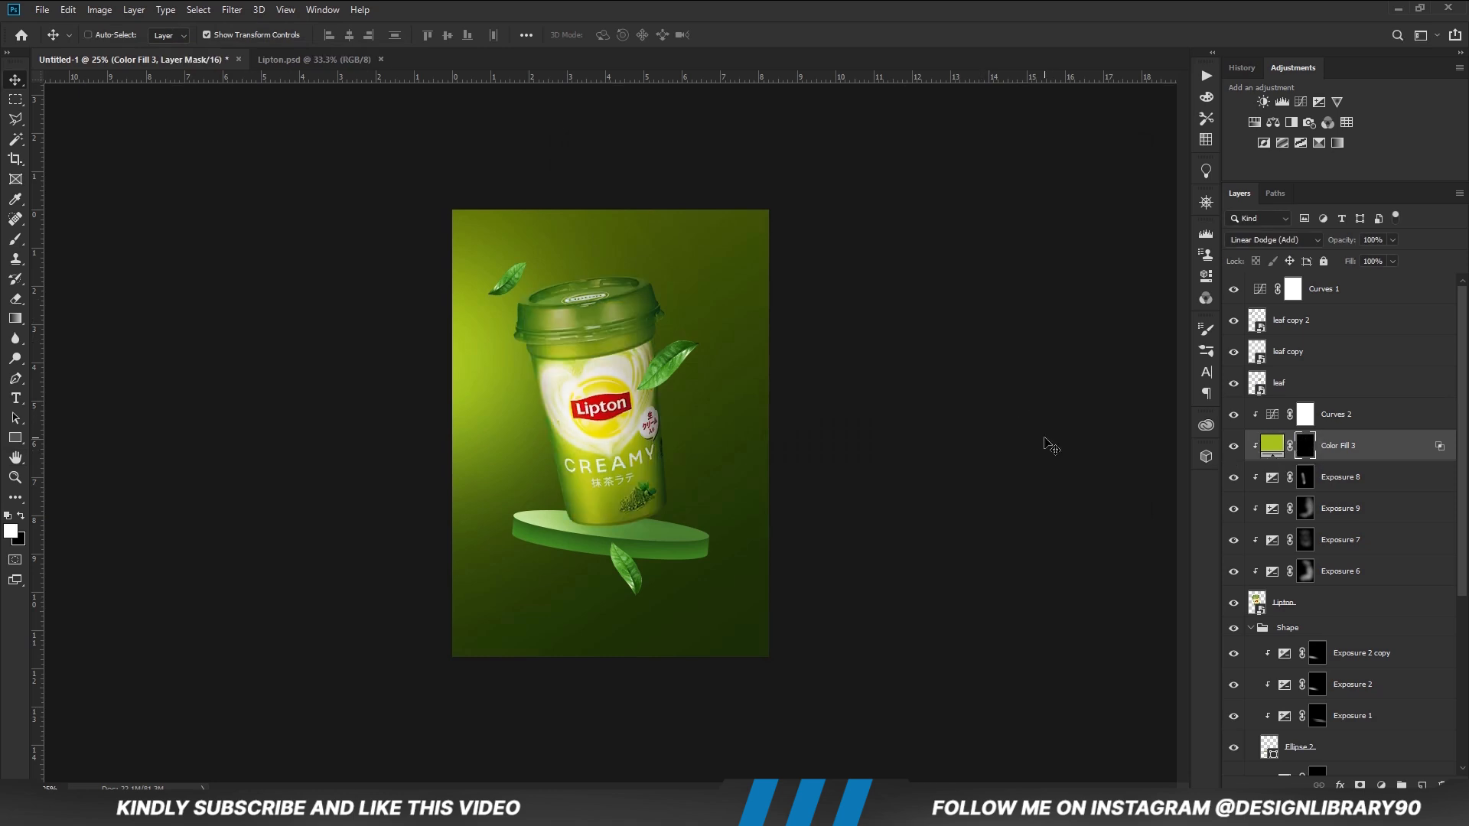
pyautogui.press('b')
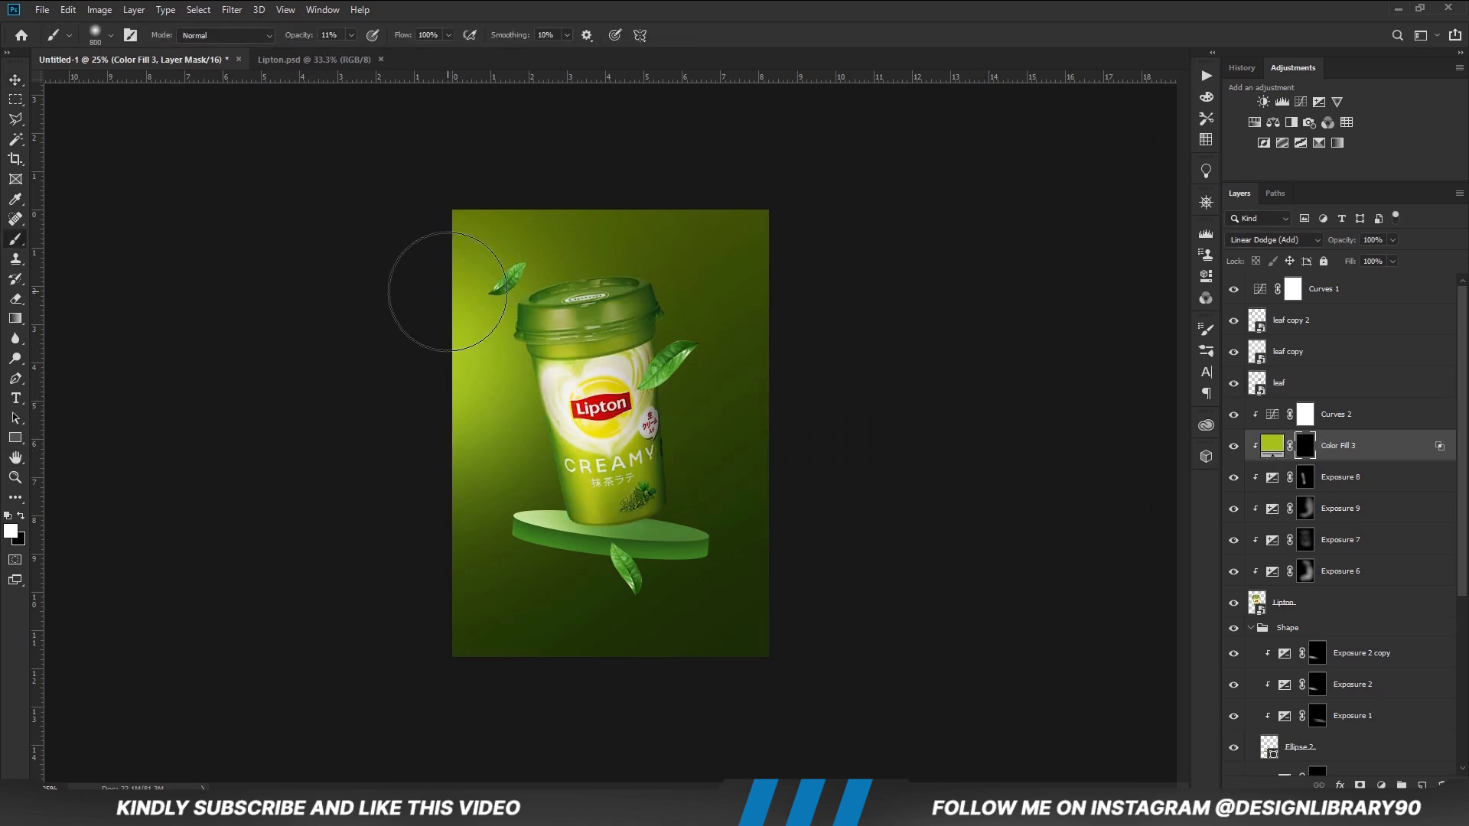
pyautogui.click(350, 35)
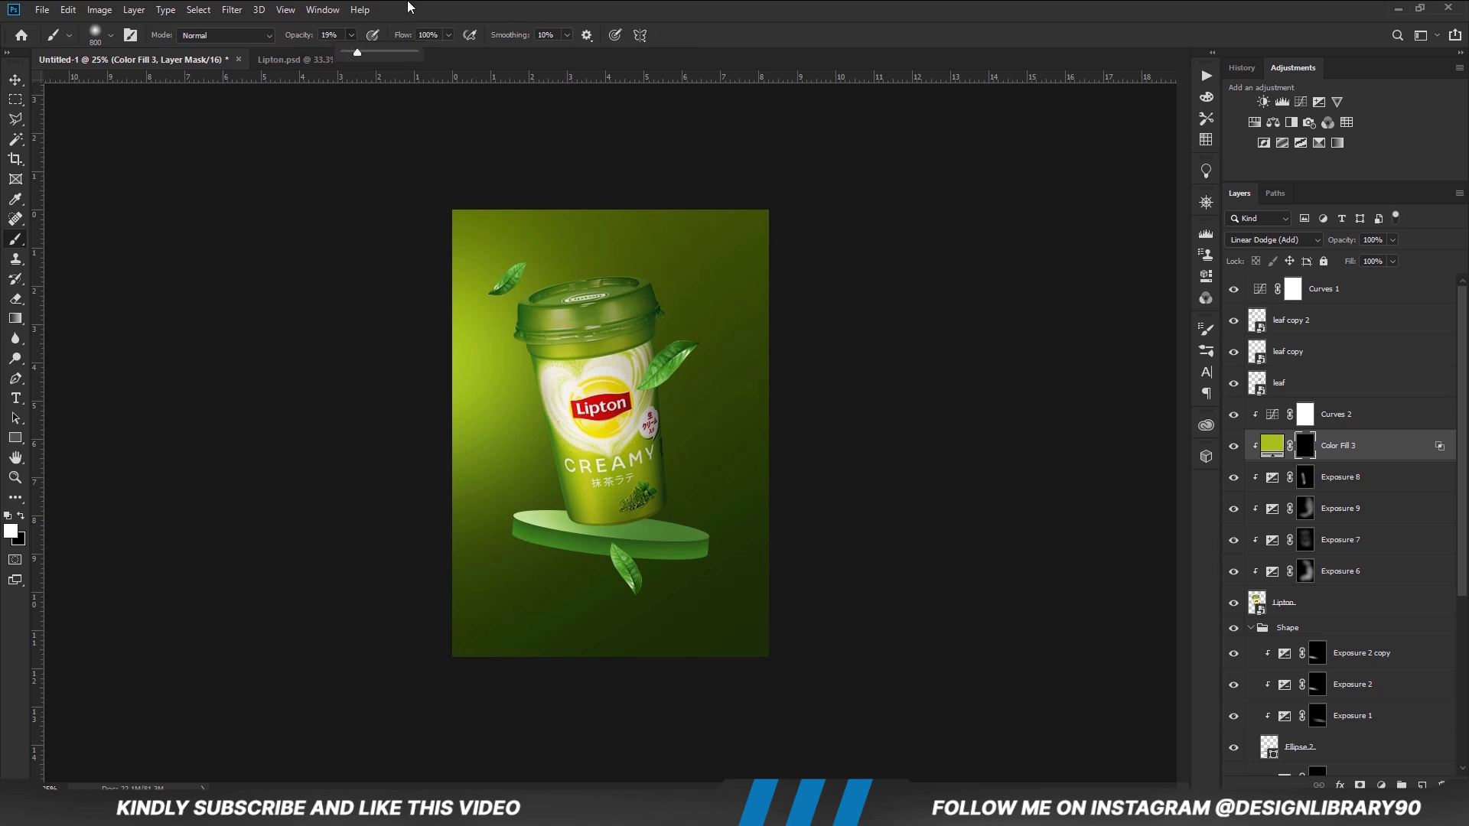
pyautogui.press('[')
pyautogui.press('[')
pyautogui.click(531, 314)
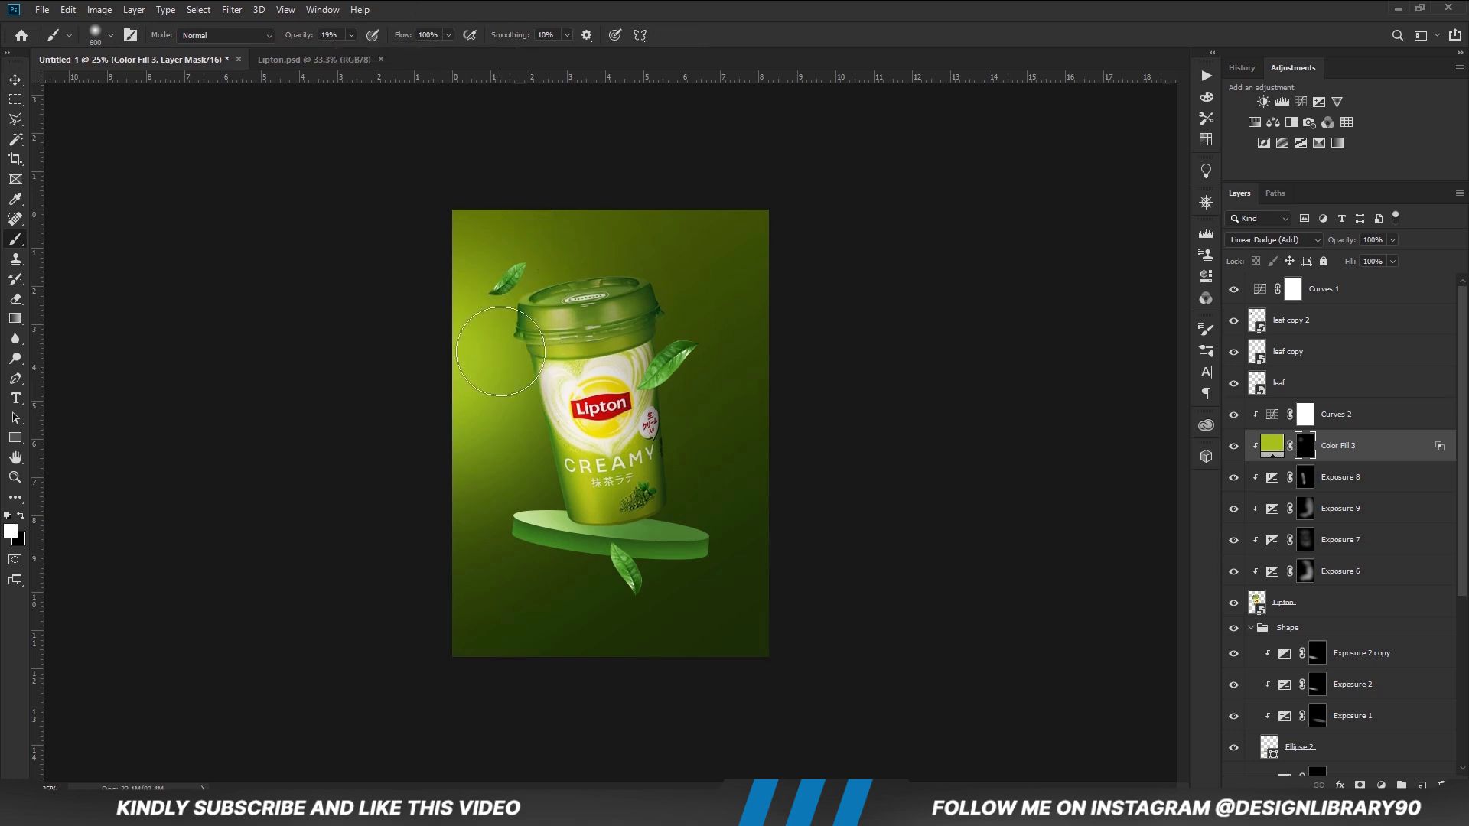
# Extend the Color Fill 3 glow down the cup's left side with a 400 px brush and compare it on and off.
pyautogui.press('p')
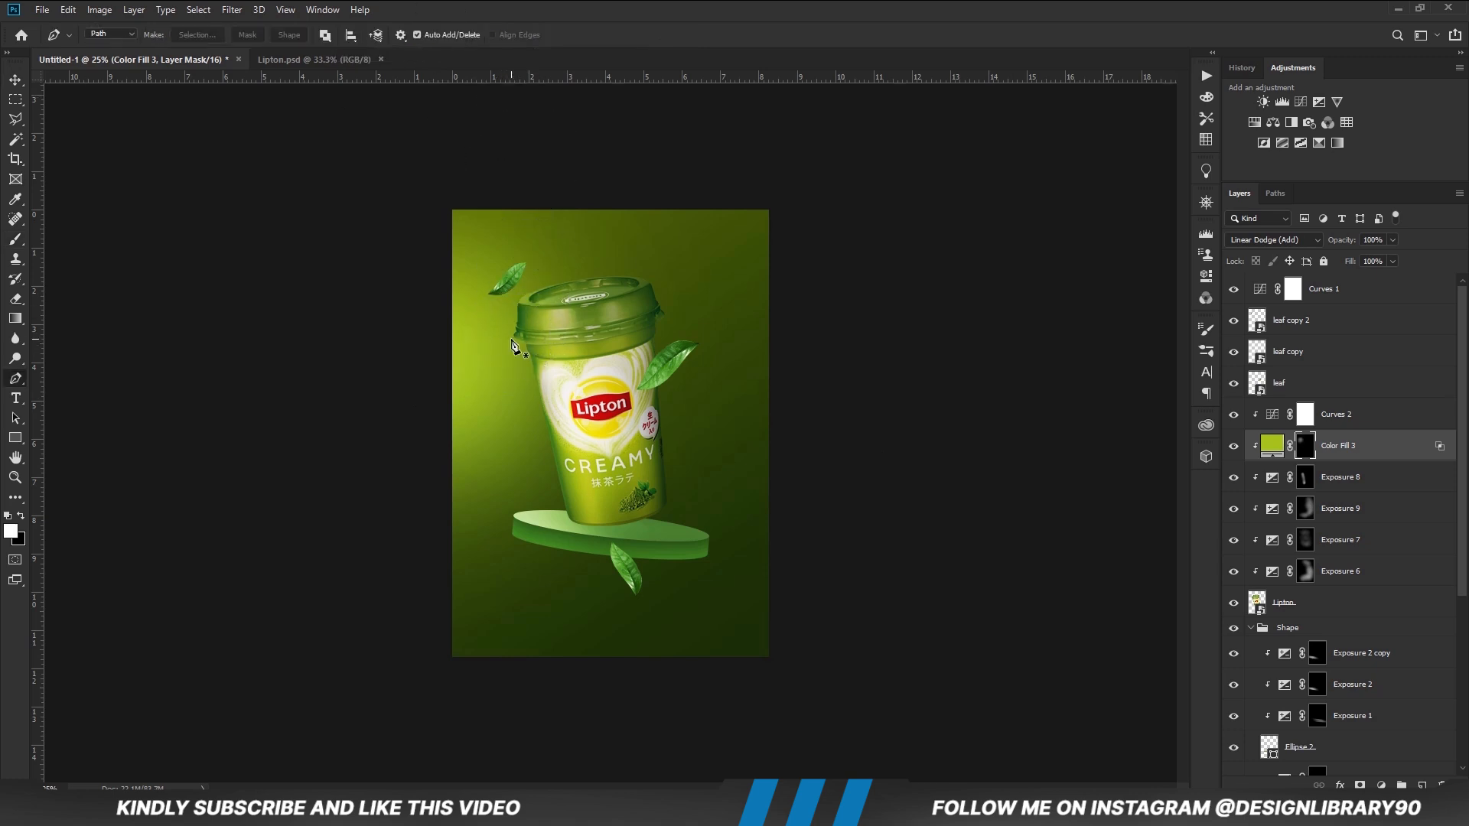
pyautogui.press('b')
pyautogui.press('[')
pyautogui.press('[')
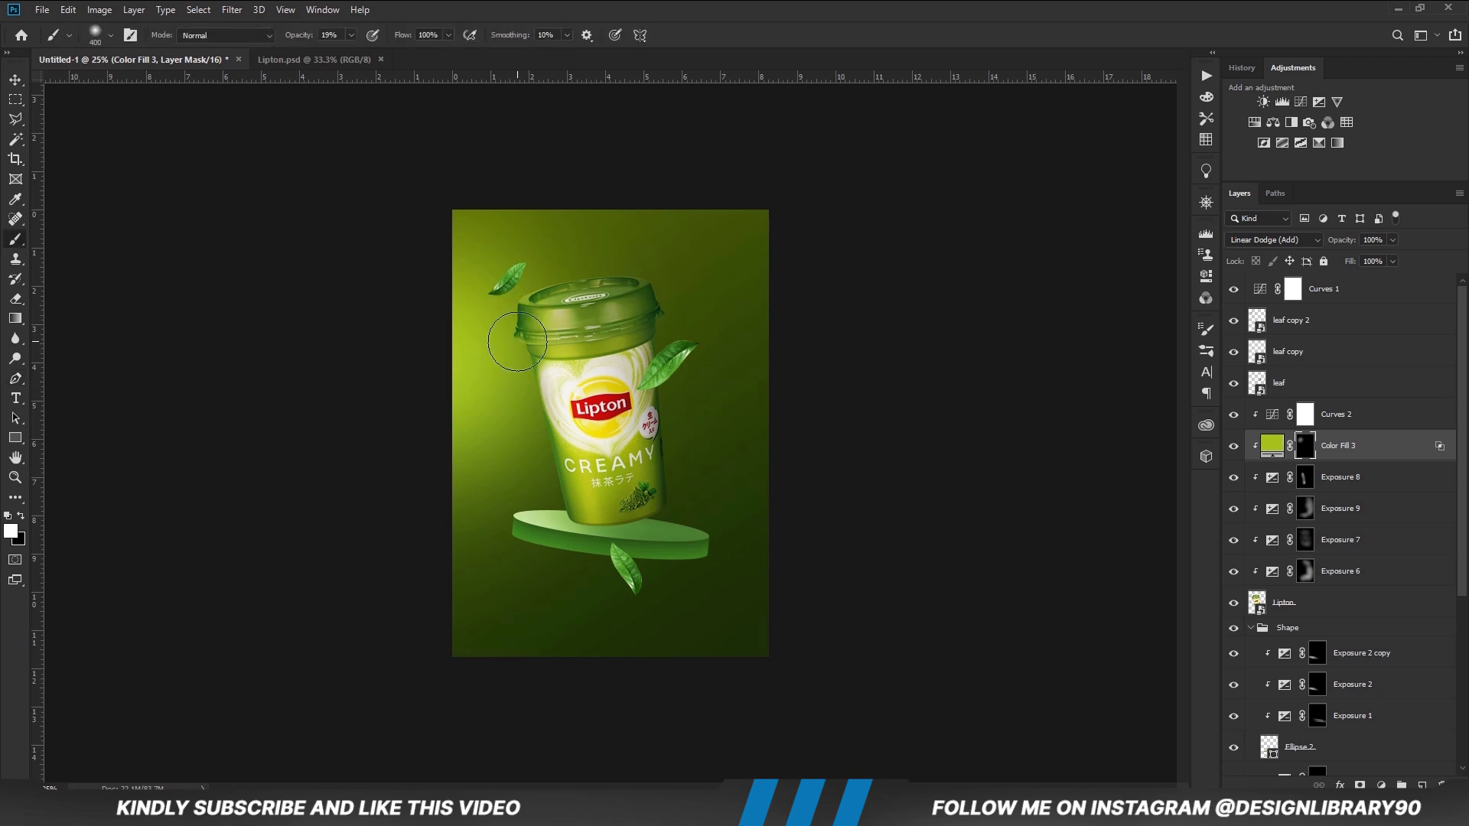
pyautogui.click(536, 334)
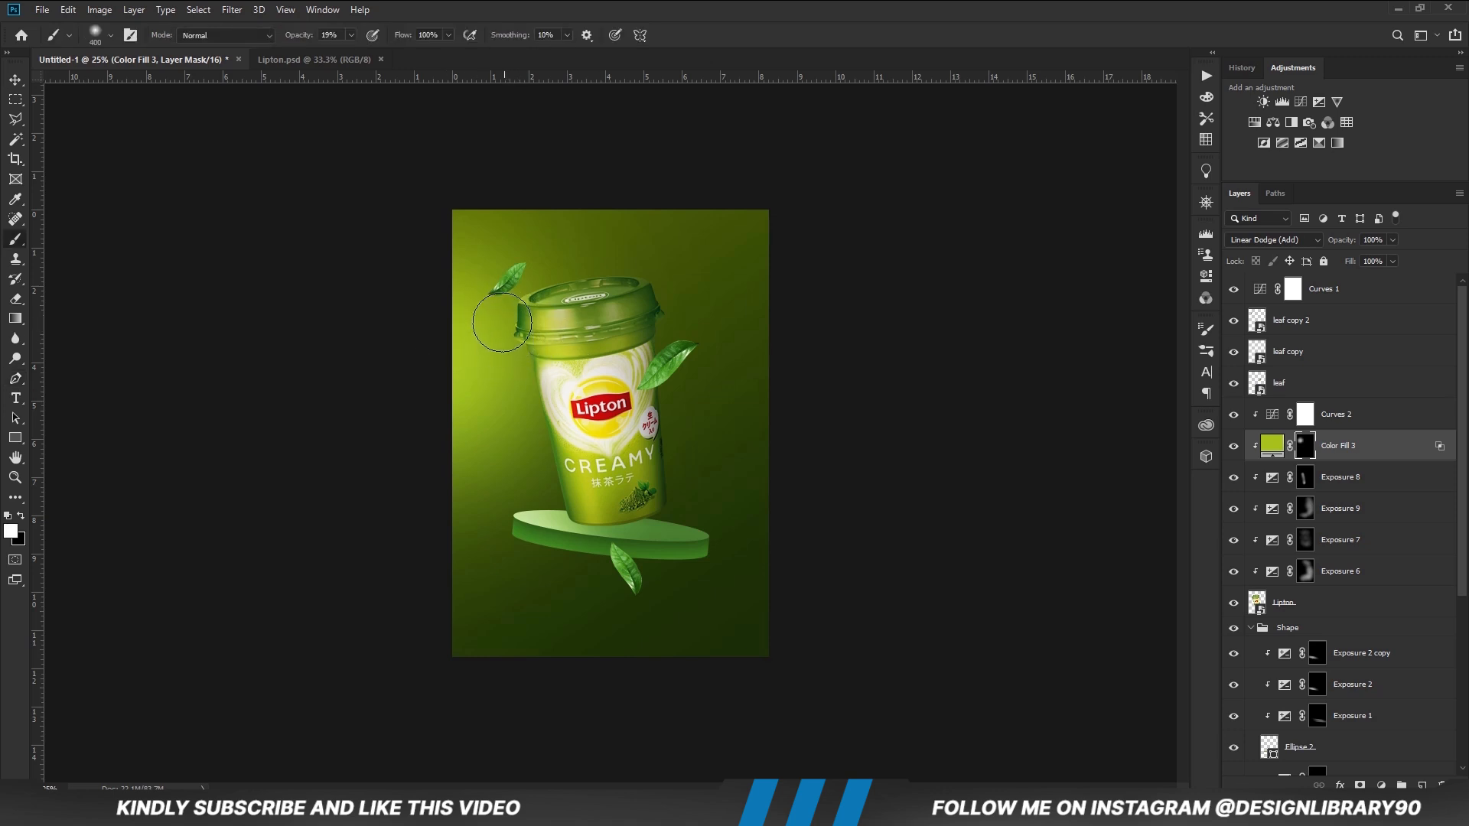
pyautogui.moveTo(519, 376)
pyautogui.mouseDown()
pyautogui.moveTo(570, 537)
pyautogui.moveTo(537, 368)
pyautogui.mouseUp()
pyautogui.press(']')
pyautogui.press('x')
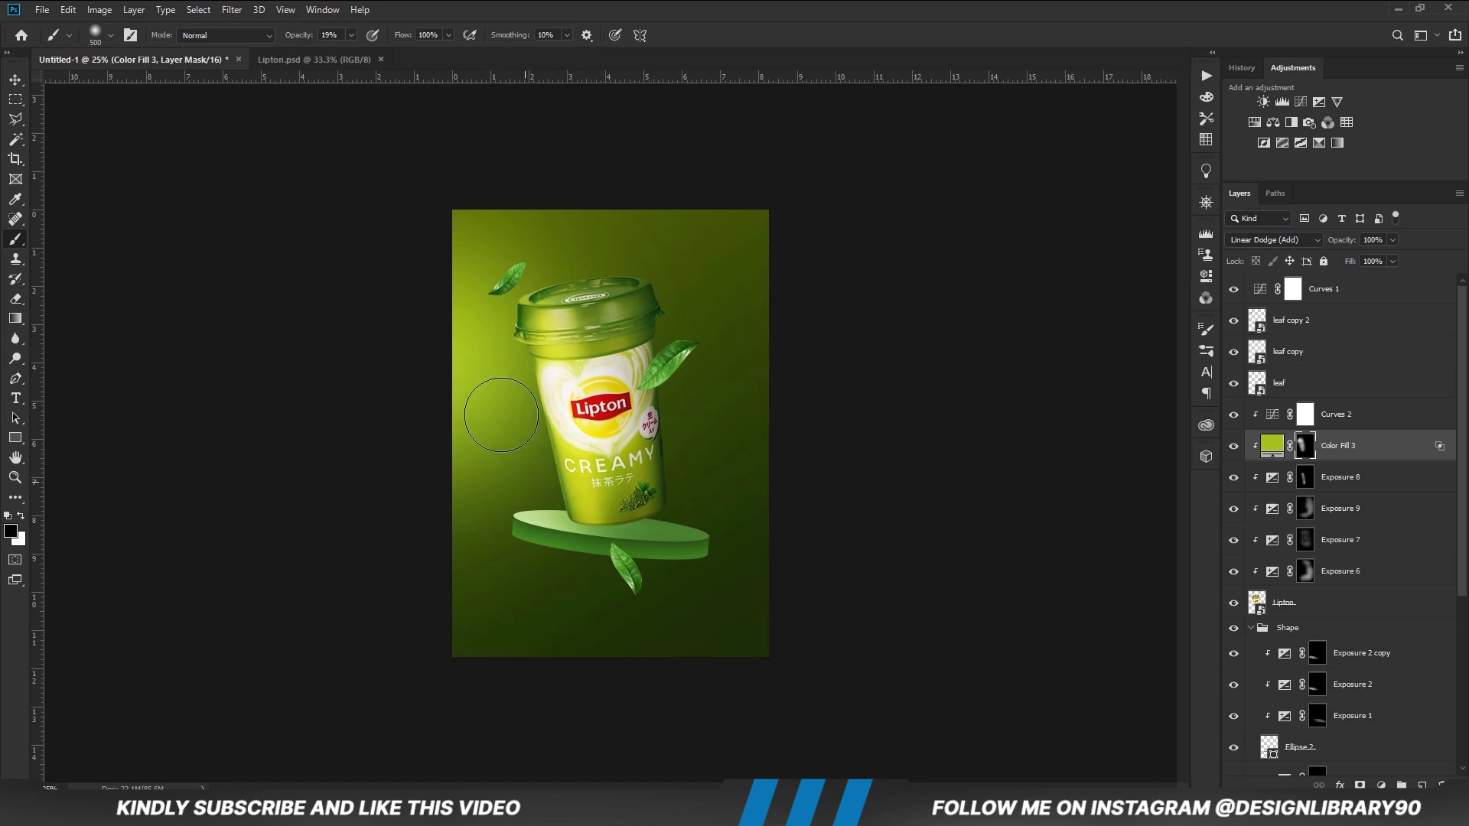
pyautogui.click(1234, 446)
pyautogui.click(1234, 446)
# Add a Curves adjustment at the top of the layer stack and shape it into a contrast-boosting S-curve.
pyautogui.press('v')
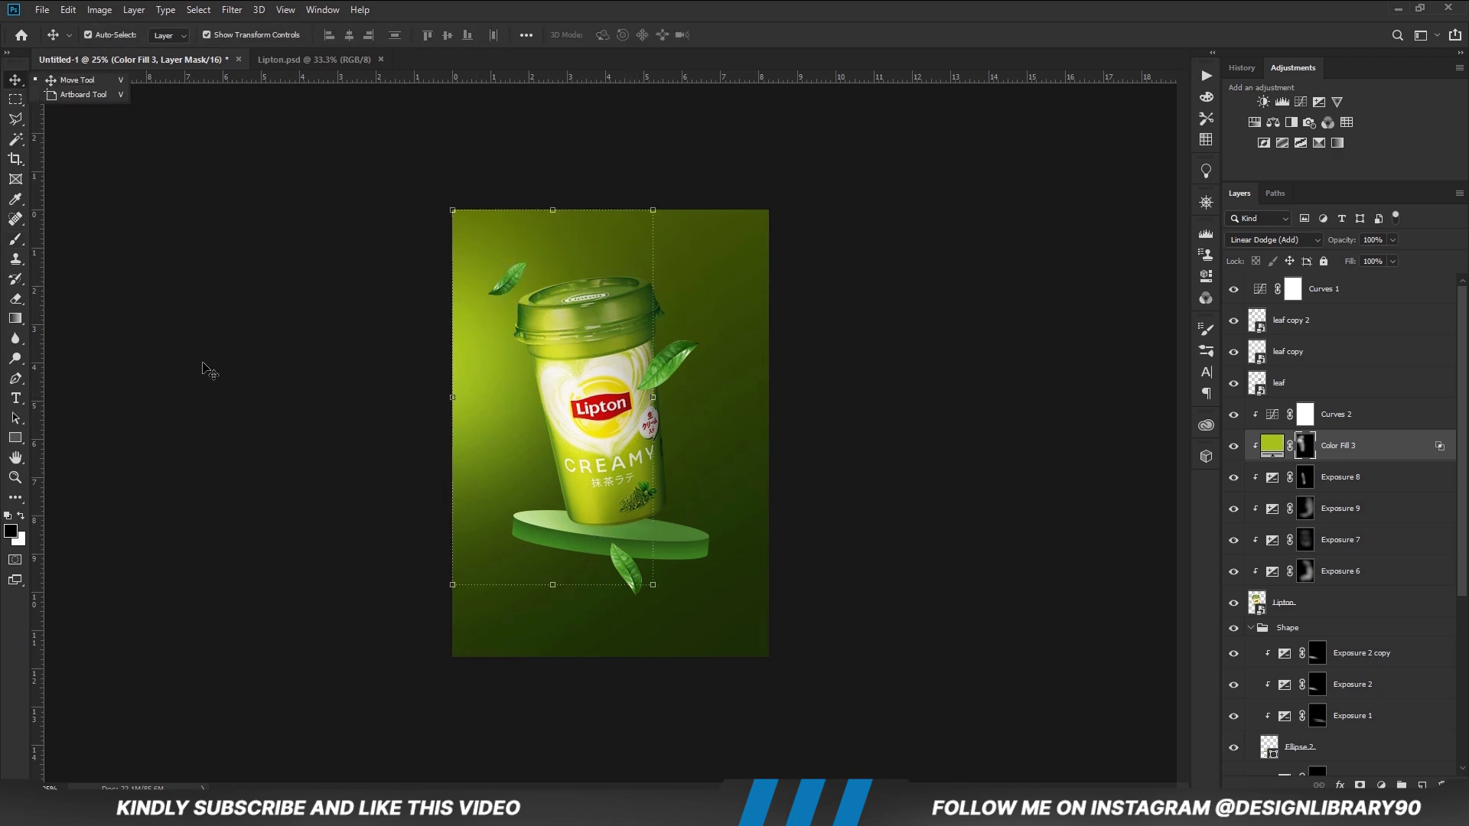
pyautogui.click(89, 197)
pyautogui.press('x')
pyautogui.click(1381, 785)
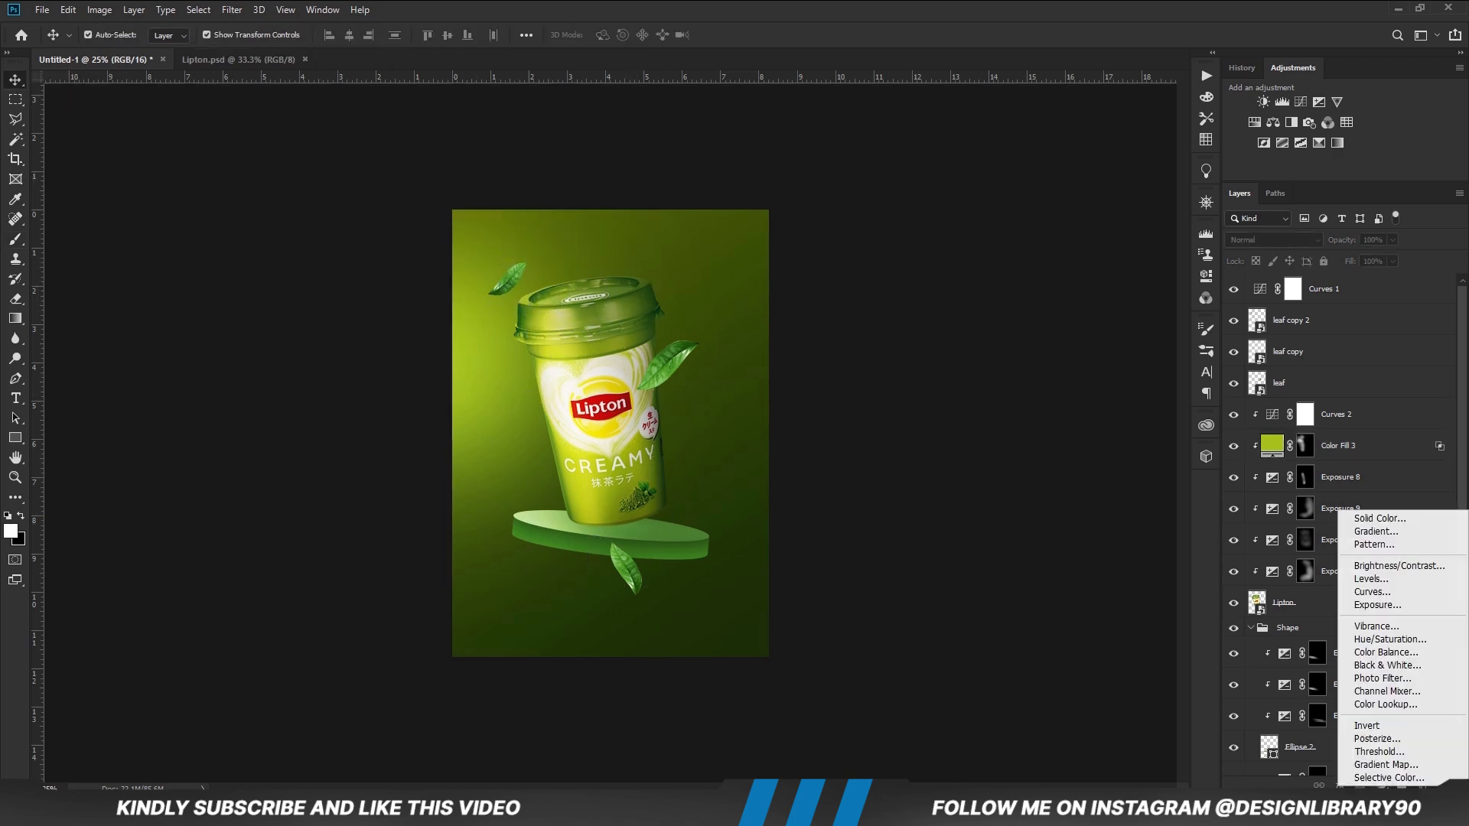
pyautogui.click(1377, 593)
pyautogui.click(1111, 365)
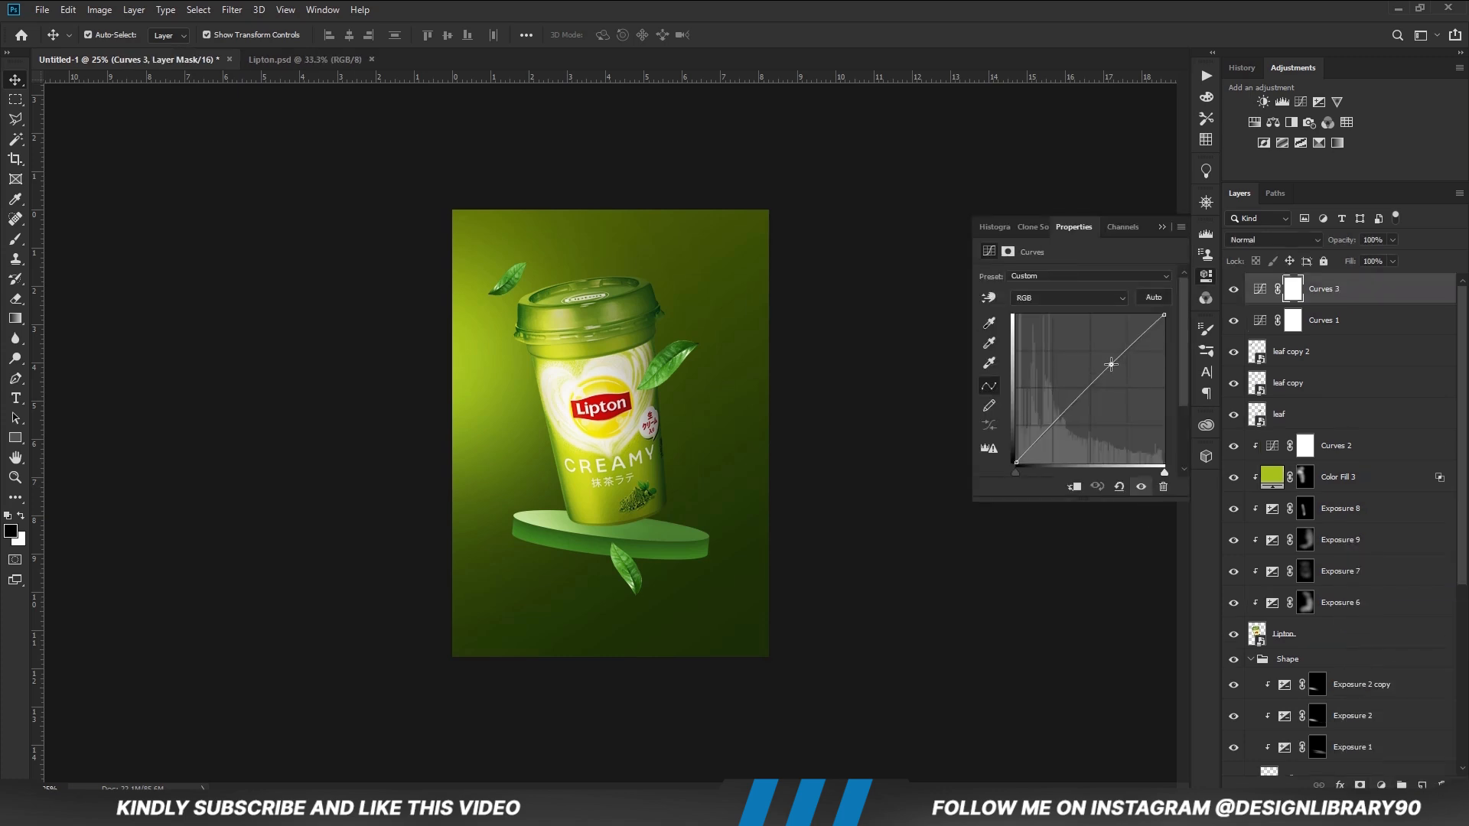
pyautogui.click(1053, 434)
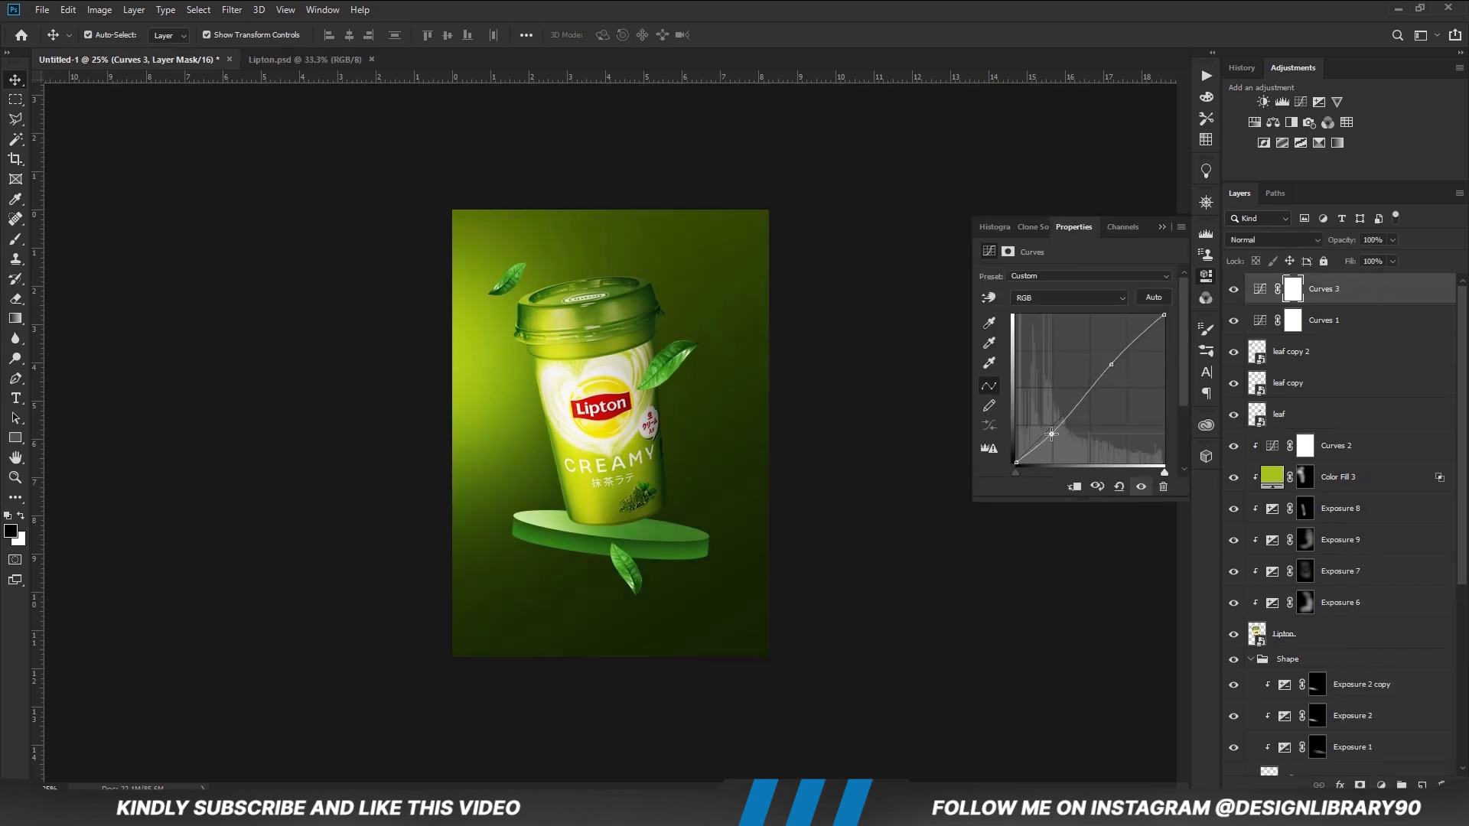
pyautogui.click(1168, 263)
# Lower the Curves 3 opacity to about 53% and compare the poster with and without the adjustment.
pyautogui.click(1233, 290)
pyautogui.click(1232, 290)
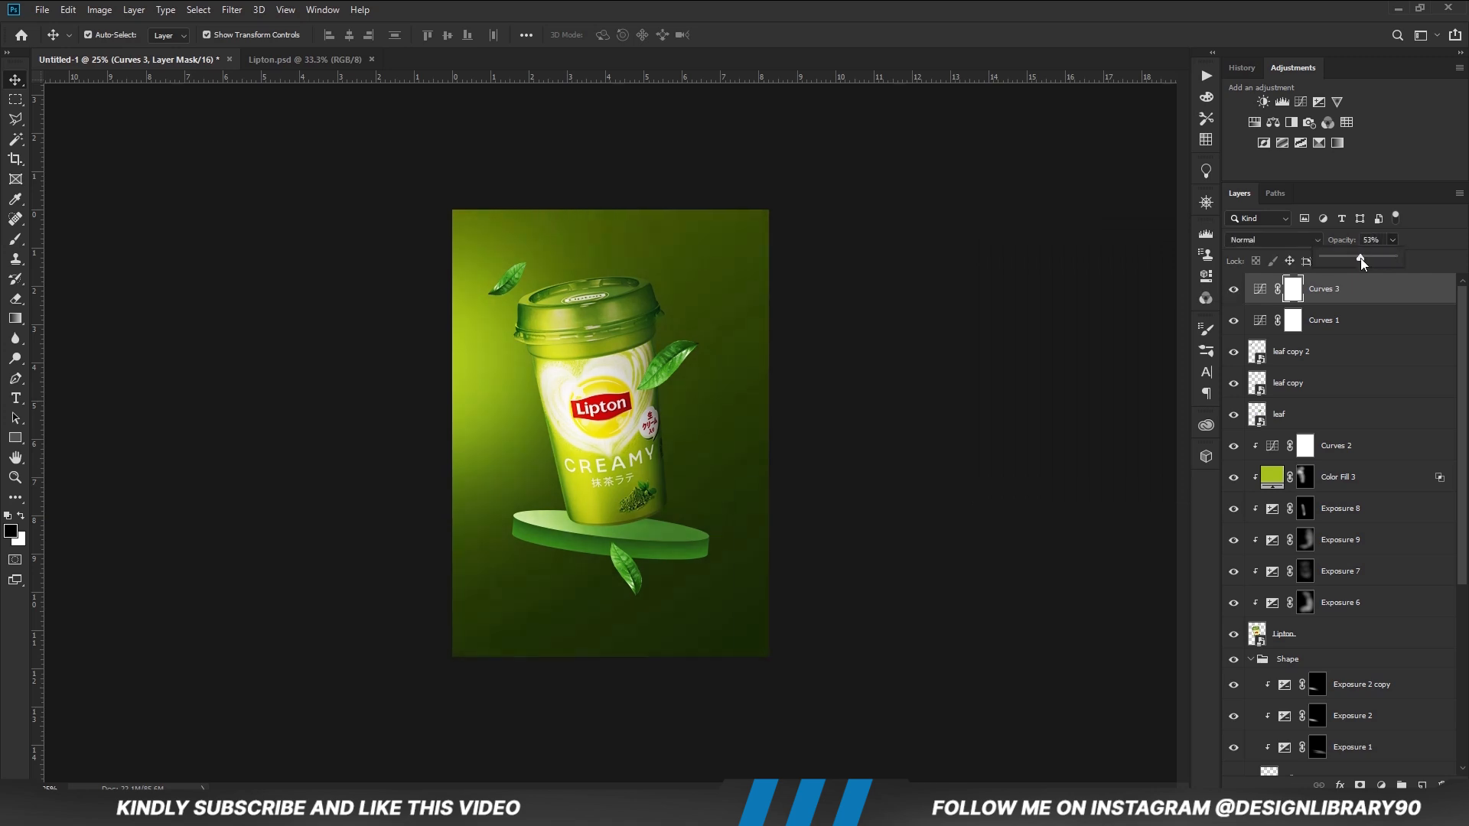
pyautogui.click(1232, 292)
pyautogui.click(1232, 292)
pyautogui.click(1232, 293)
pyautogui.click(1025, 466)
pyautogui.press('x')
# Collapse the Shape group and create a new empty layer between it and the Lipton cup layer.
pyautogui.click(634, 532)
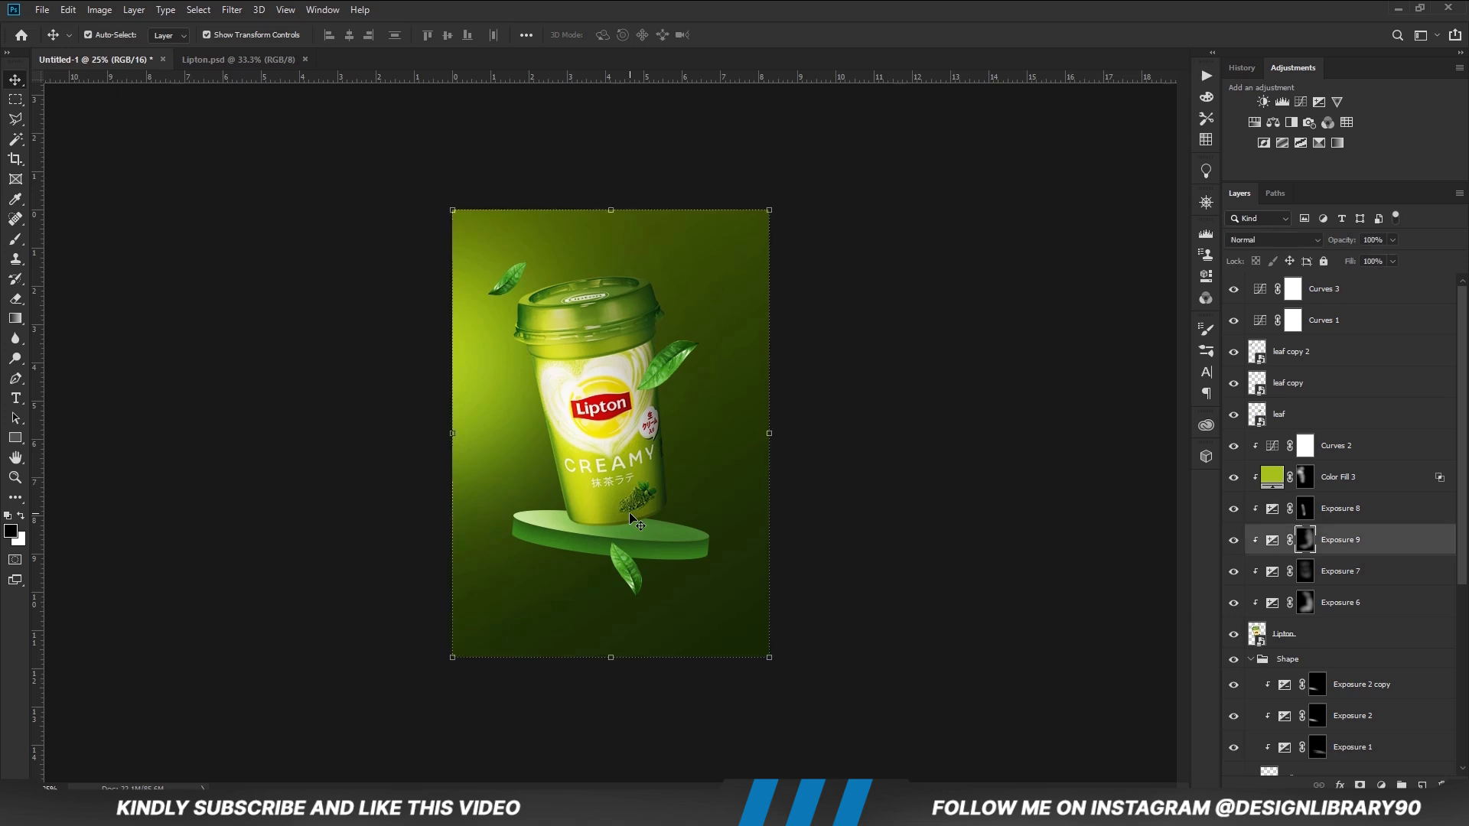
pyautogui.scroll(-2, 1315, 586)
pyautogui.click(1316, 583)
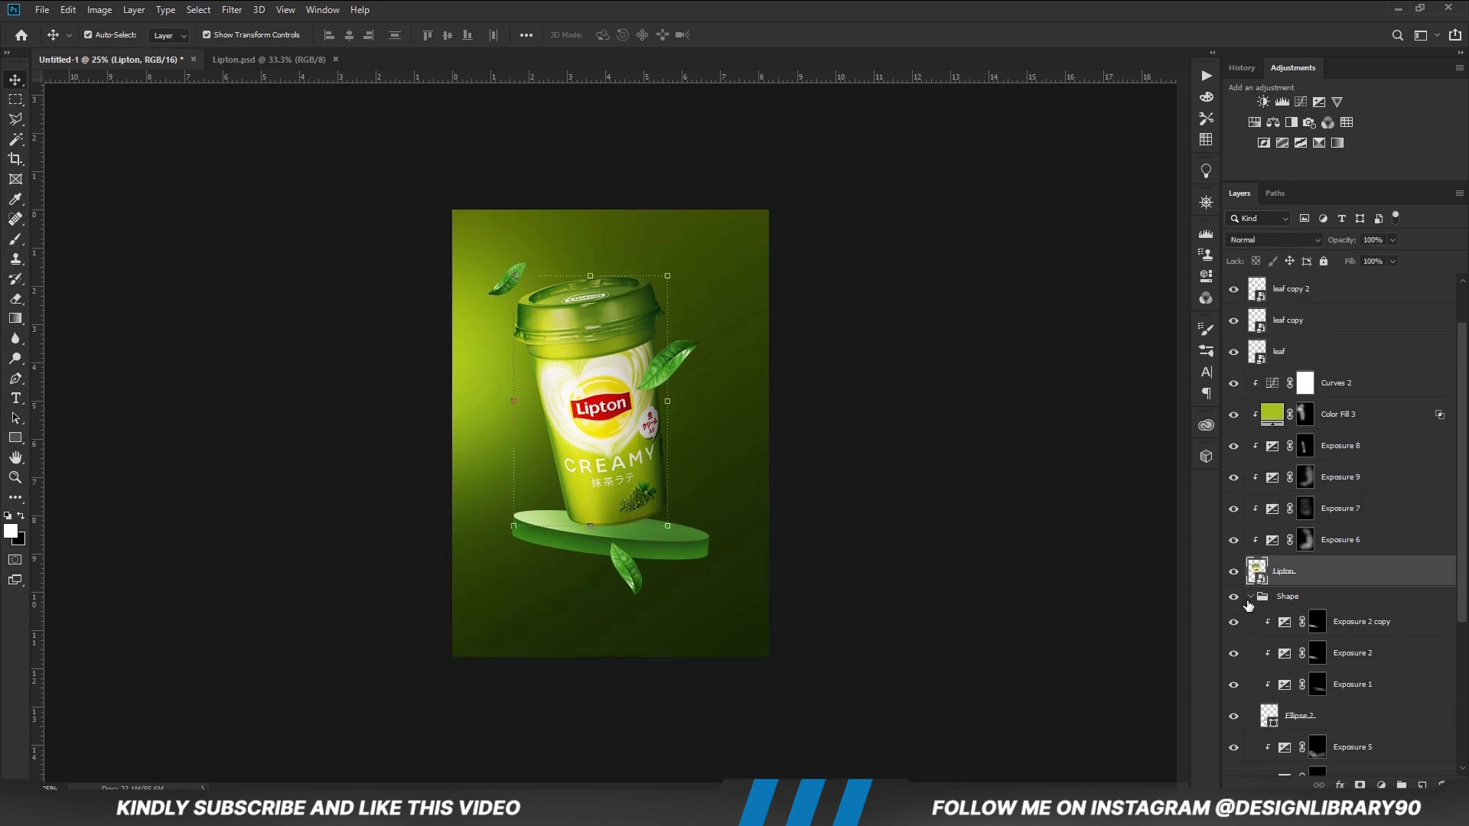
pyautogui.click(1249, 603)
pyautogui.click(1251, 597)
pyautogui.click(1233, 610)
pyautogui.click(1233, 610)
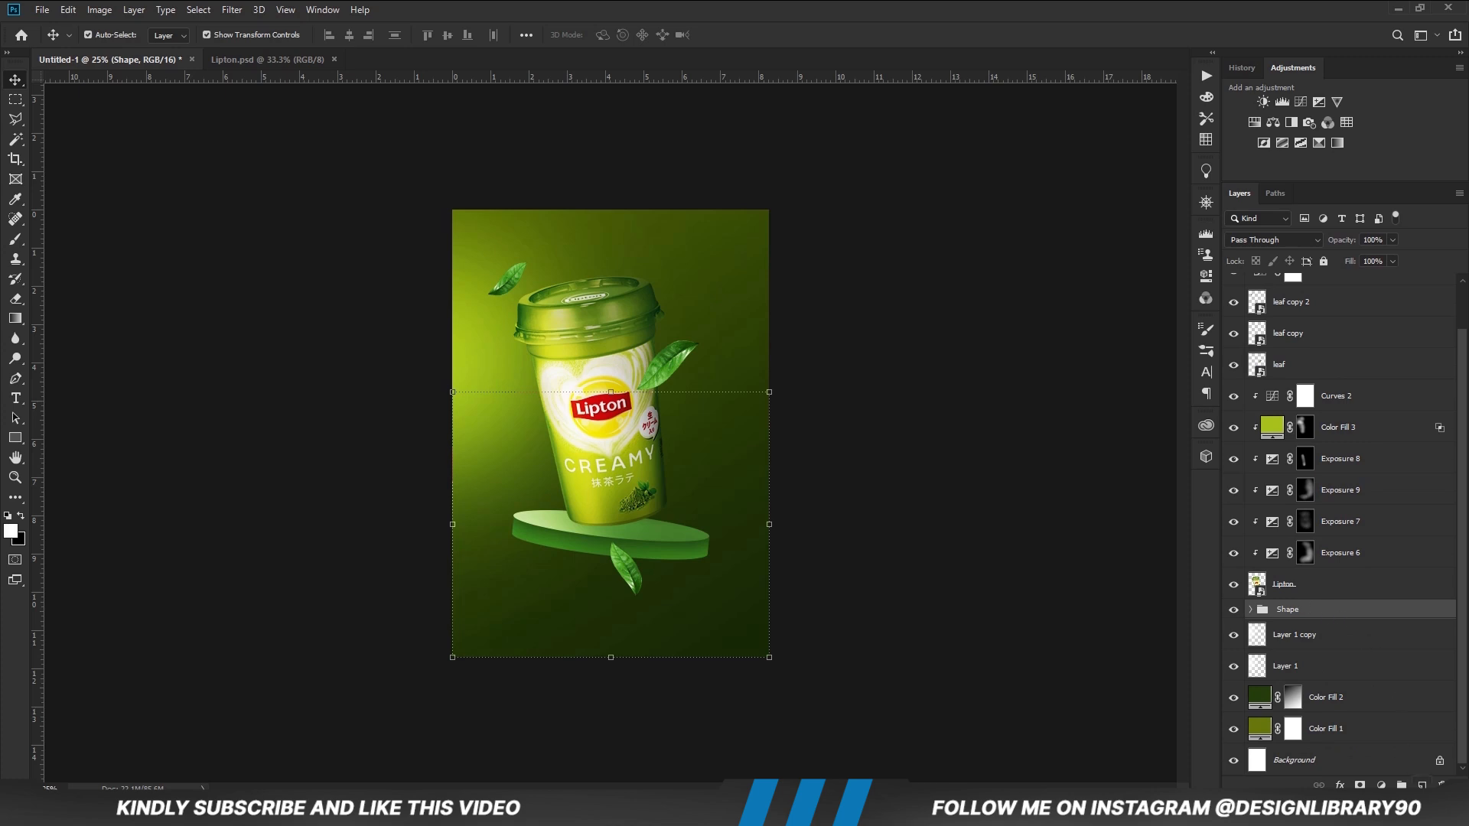
pyautogui.click(1421, 784)
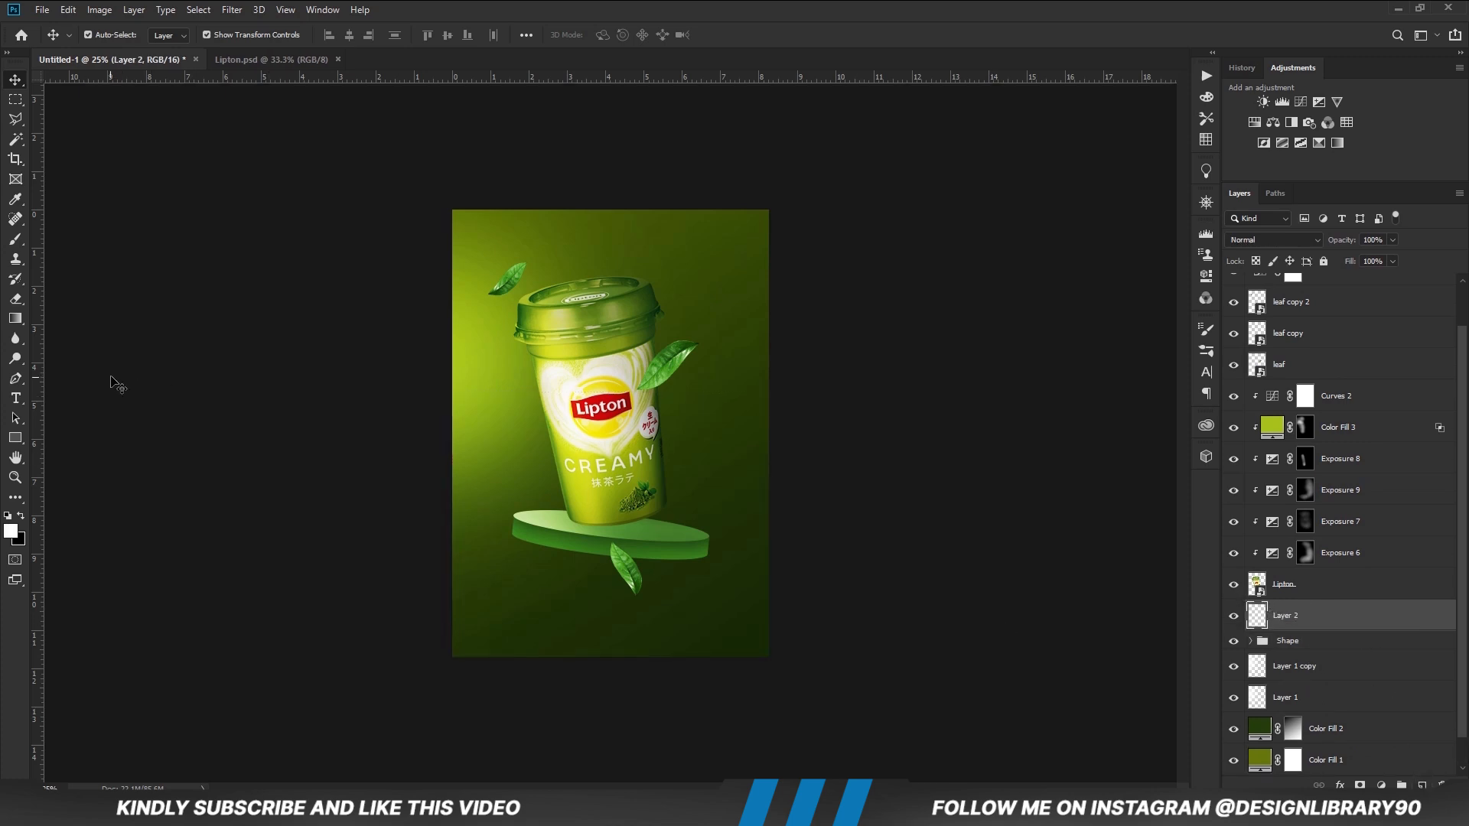
# Set up a soft black brush at 100% opacity with a flattened tip angled at -7° and 9% roundness.
pyautogui.moveTo(16, 239); pyautogui.dragTo(72, 242)
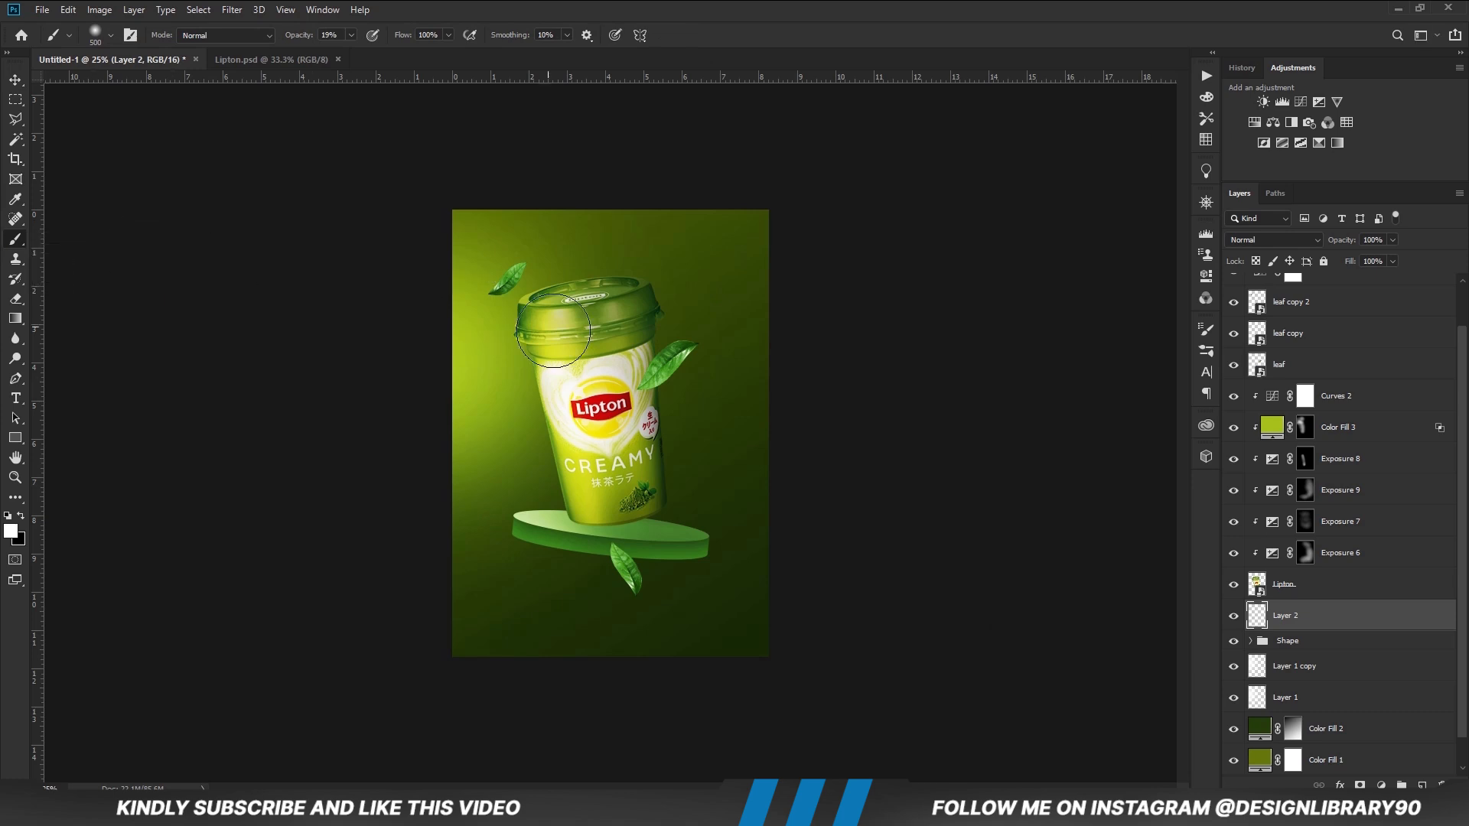
pyautogui.click(350, 36)
pyautogui.click(492, 32)
pyautogui.rightClick(638, 512)
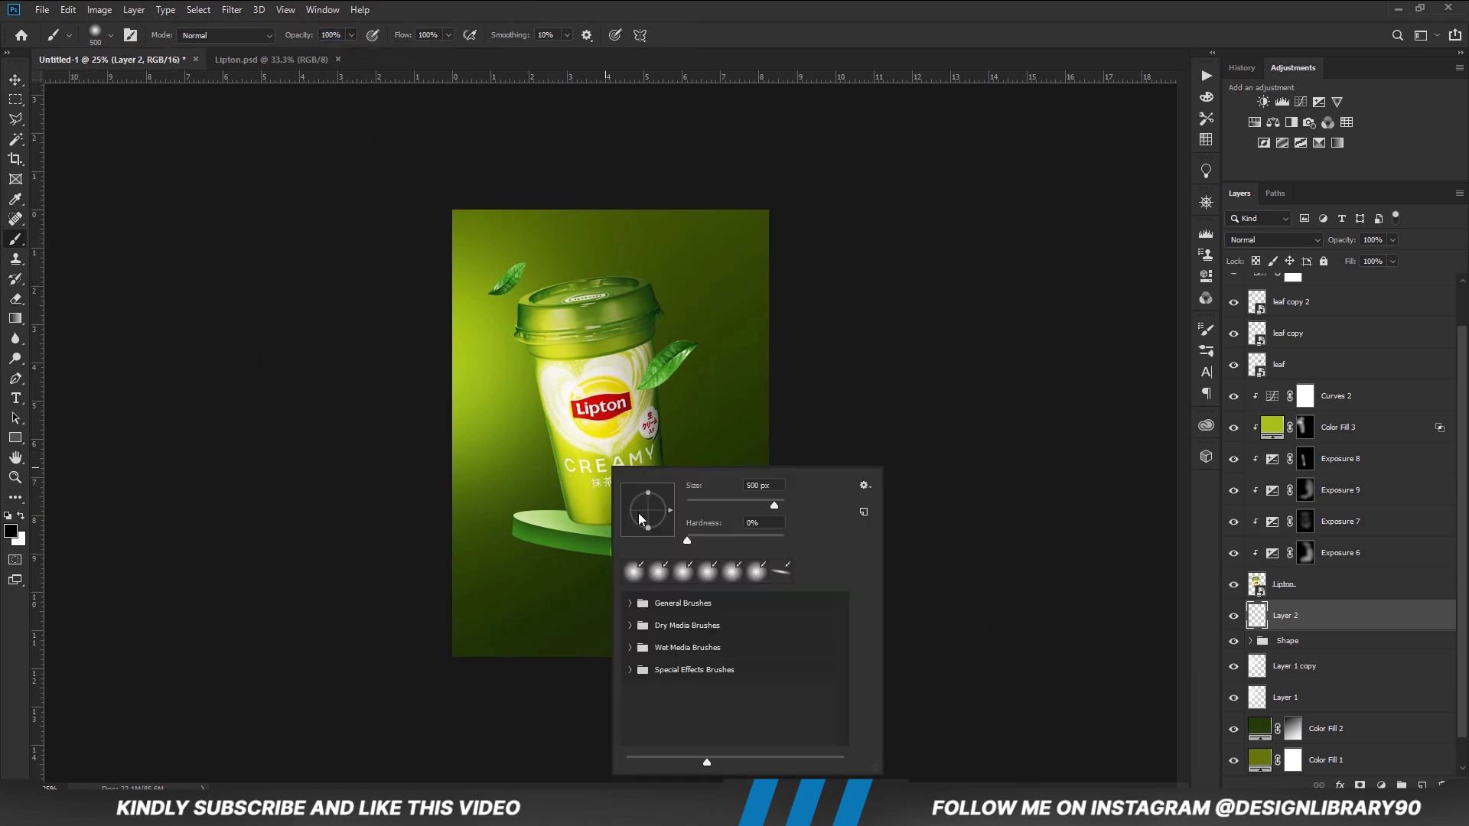
pyautogui.moveTo(646, 529); pyautogui.dragTo(647, 509)
pyautogui.click(745, 35)
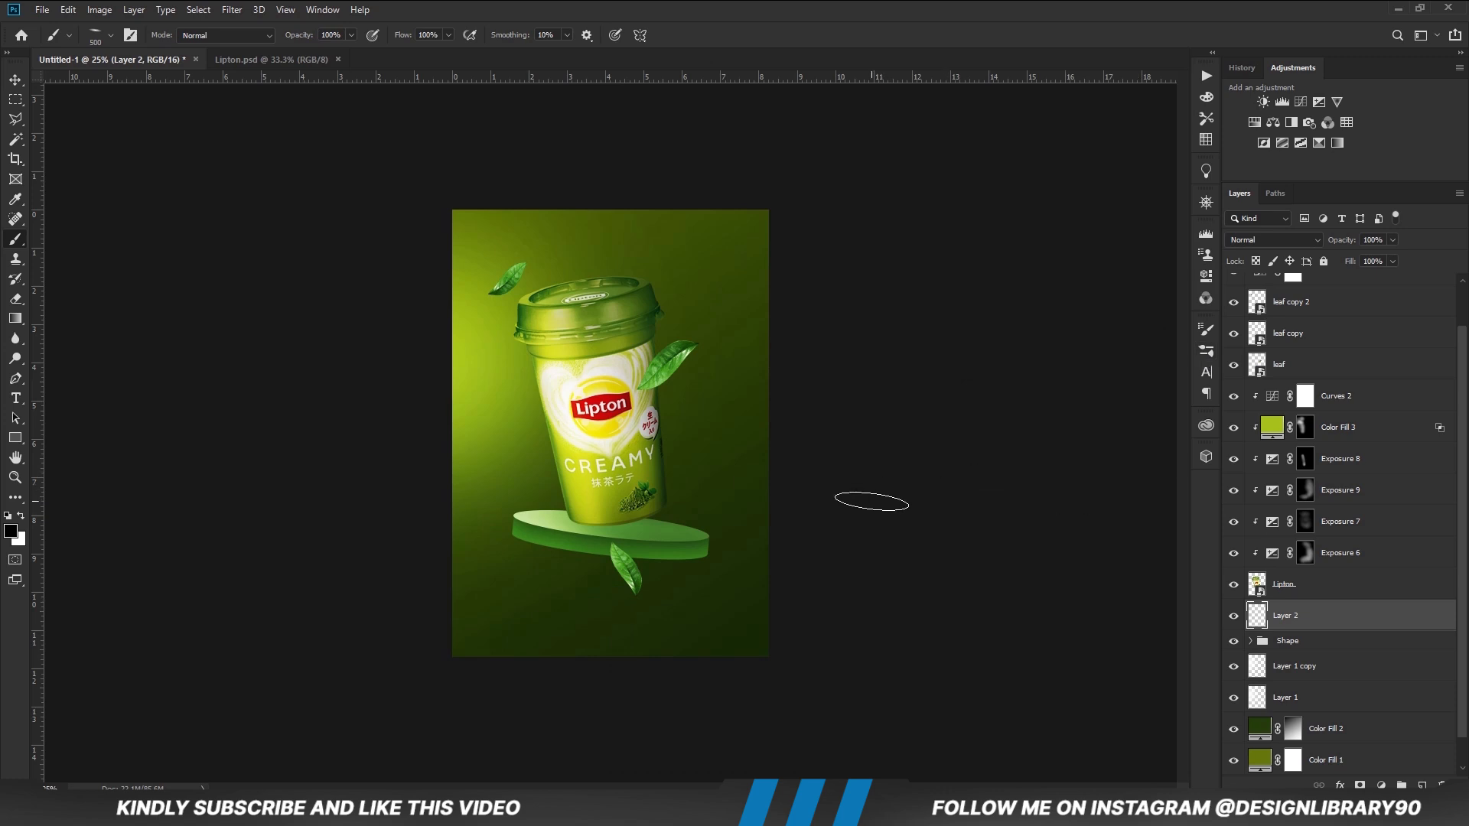
pyautogui.click(1206, 329)
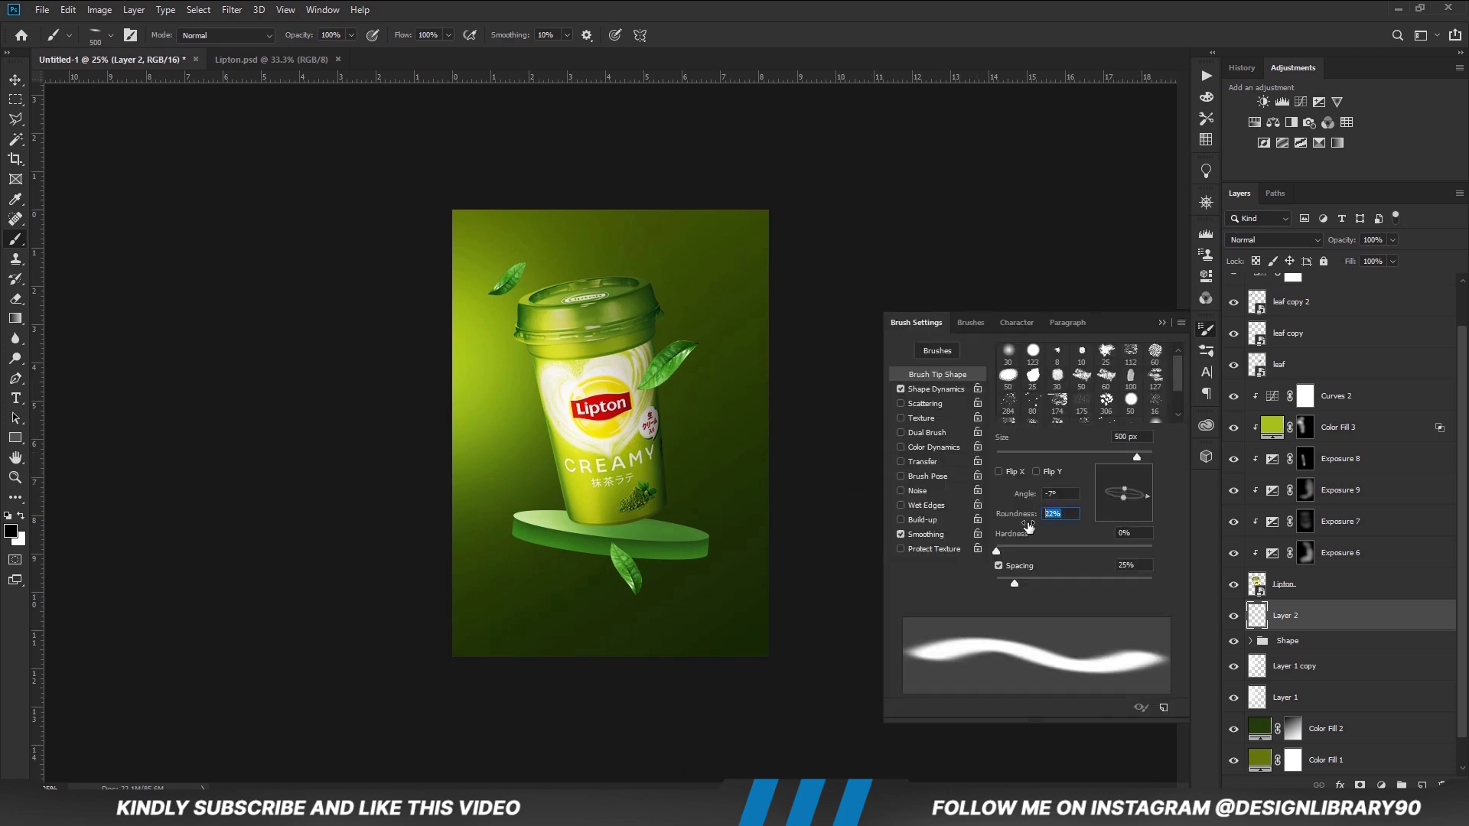
pyautogui.write('9')
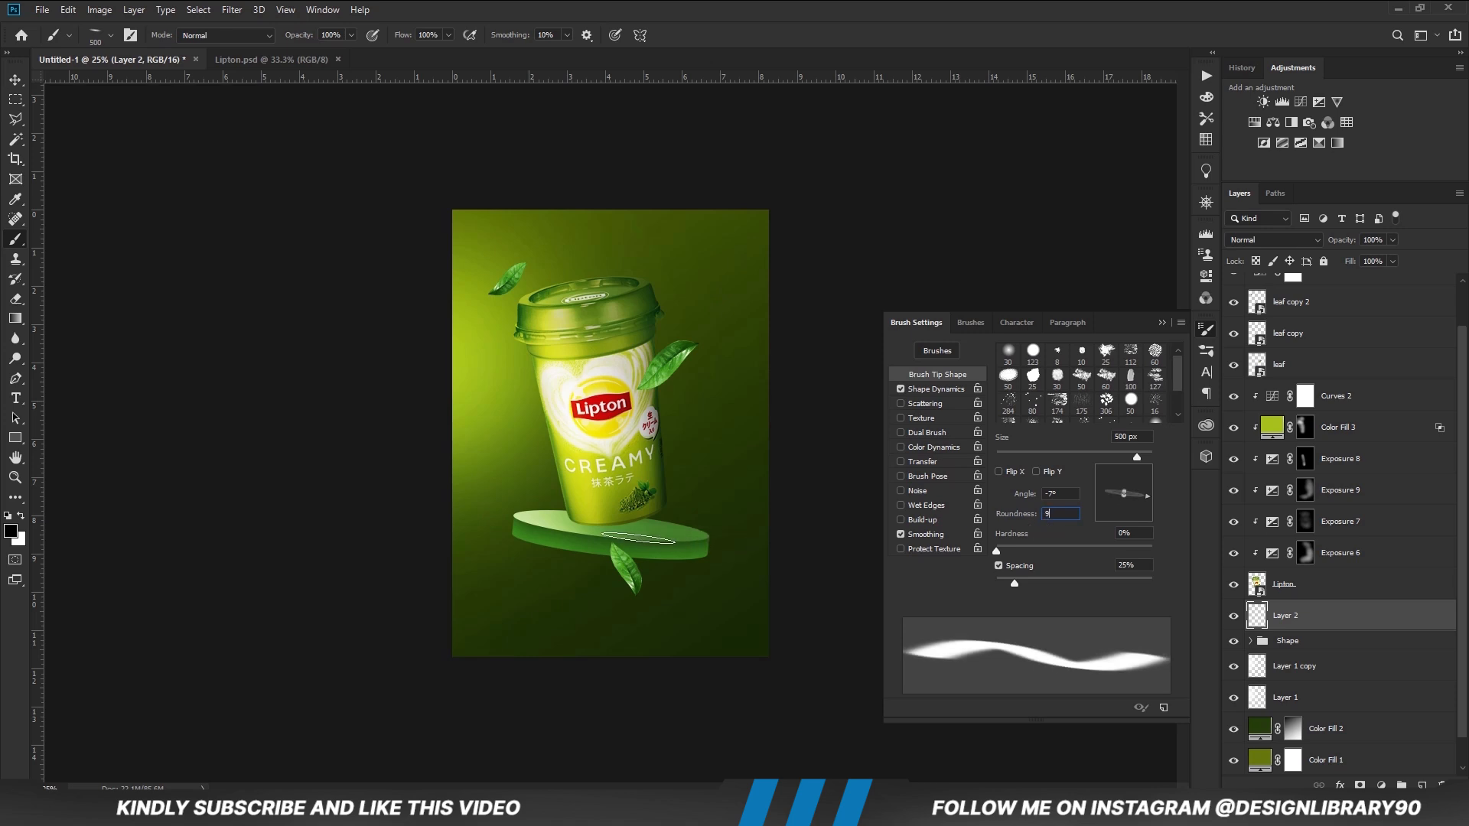
pyautogui.click(1162, 323)
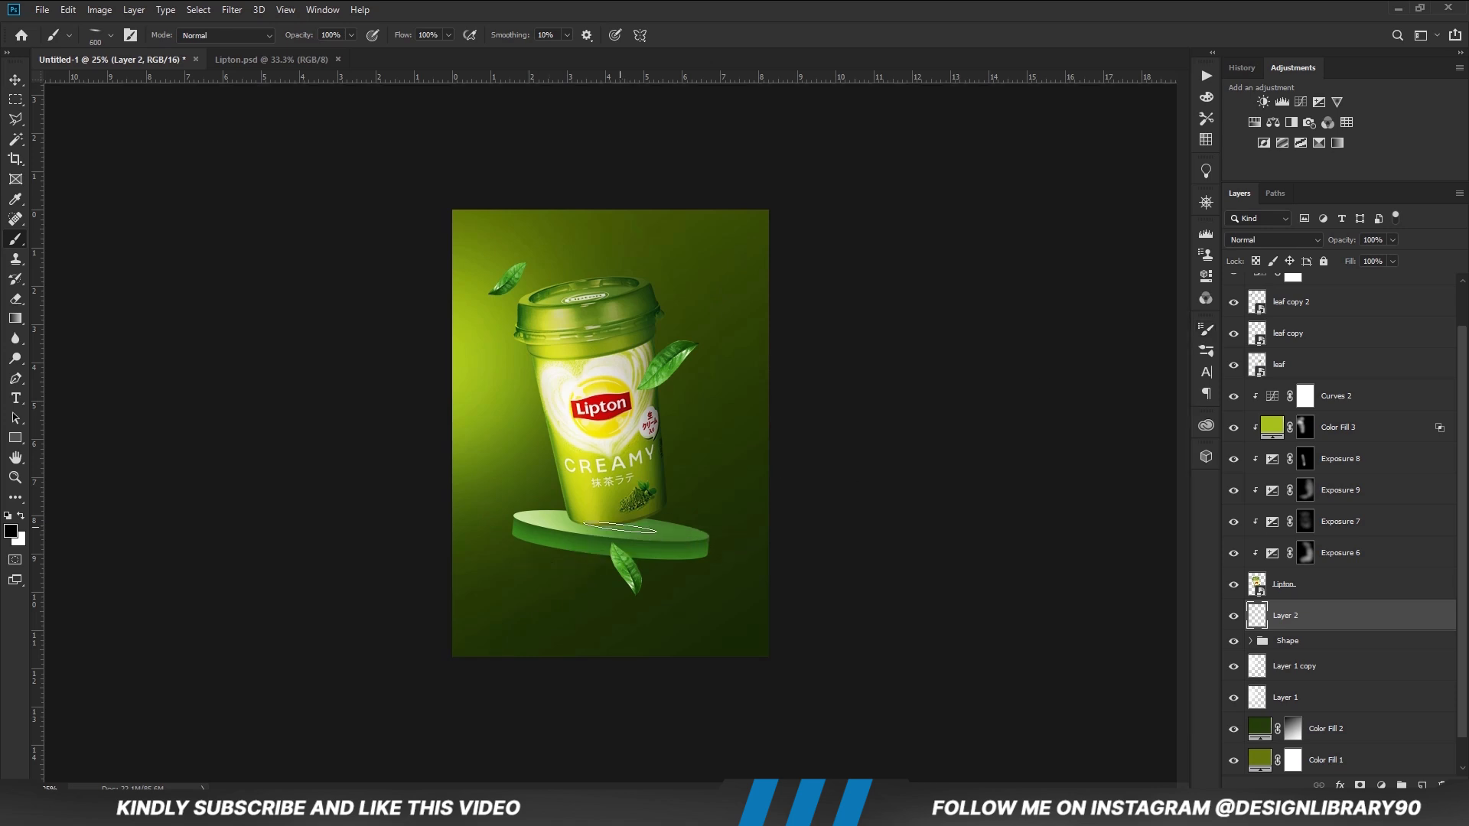
# Paint one flat 600 px contact-shadow dab beneath the cup on the empty layer and nudge it into place.
pyautogui.rightClick(617, 528)
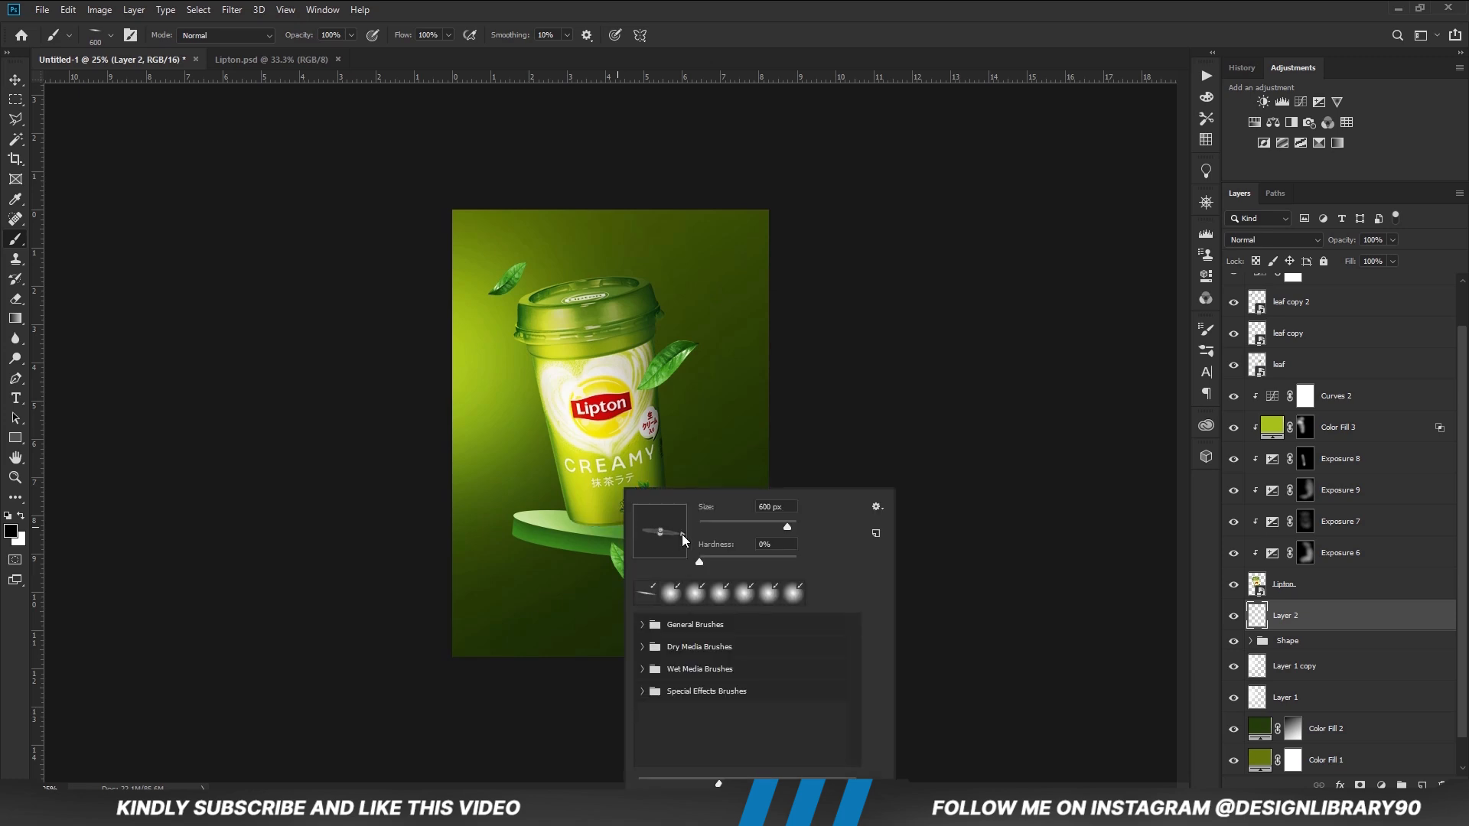
pyautogui.press('Escape')
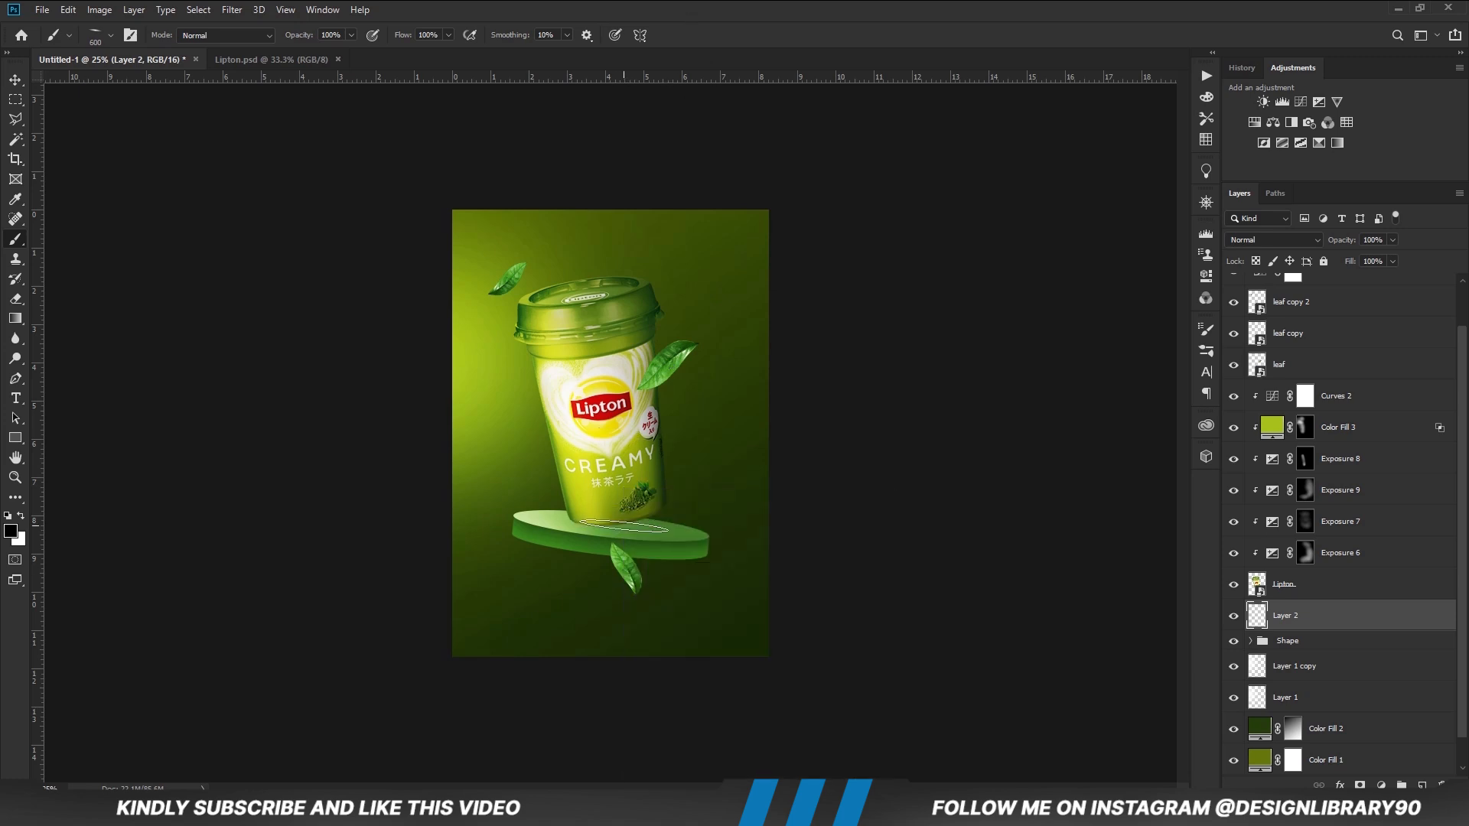
pyautogui.click(623, 528)
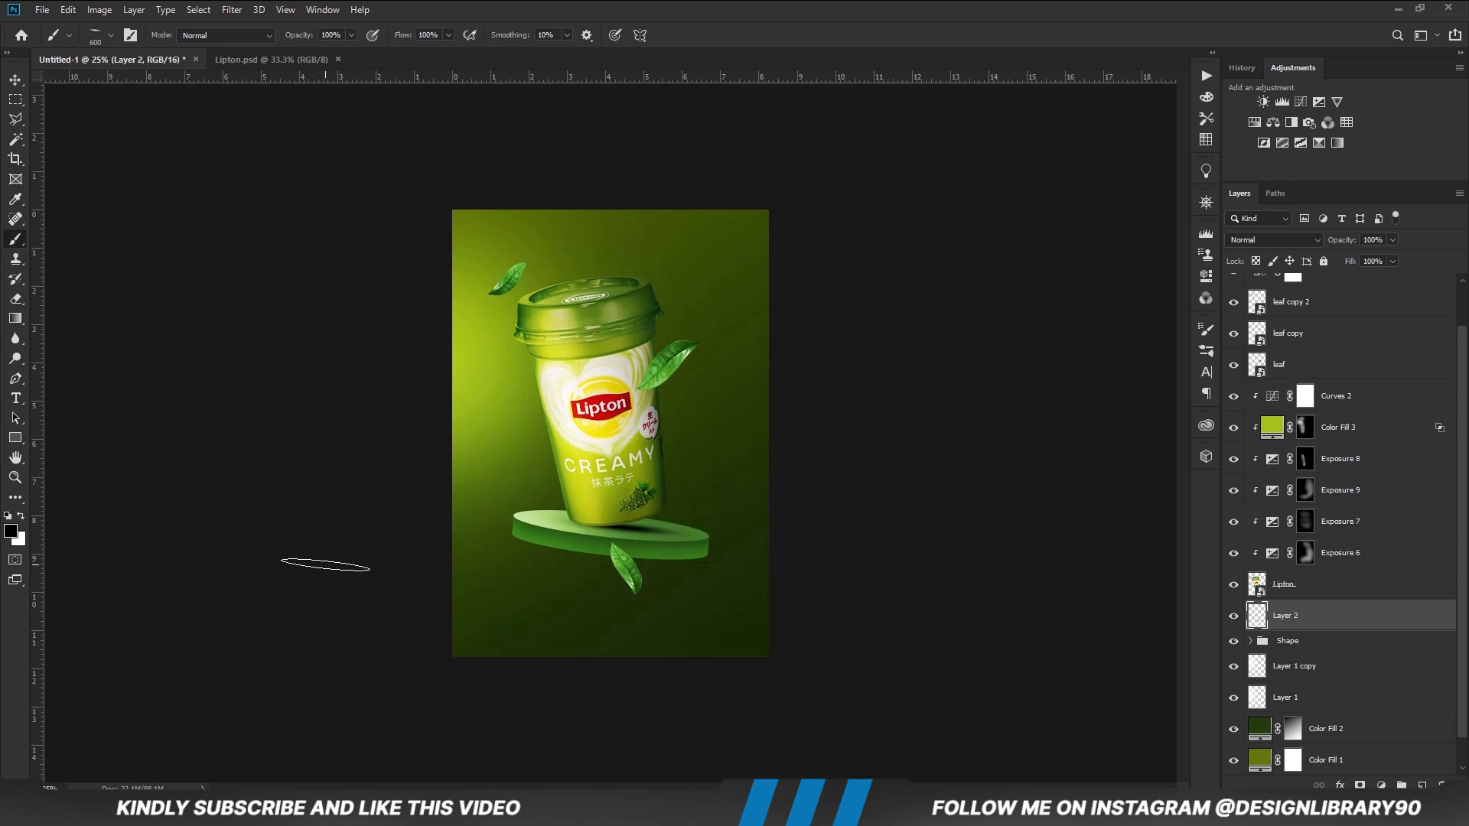
pyautogui.press('v')
pyautogui.press('Down')
pyautogui.press('Left')
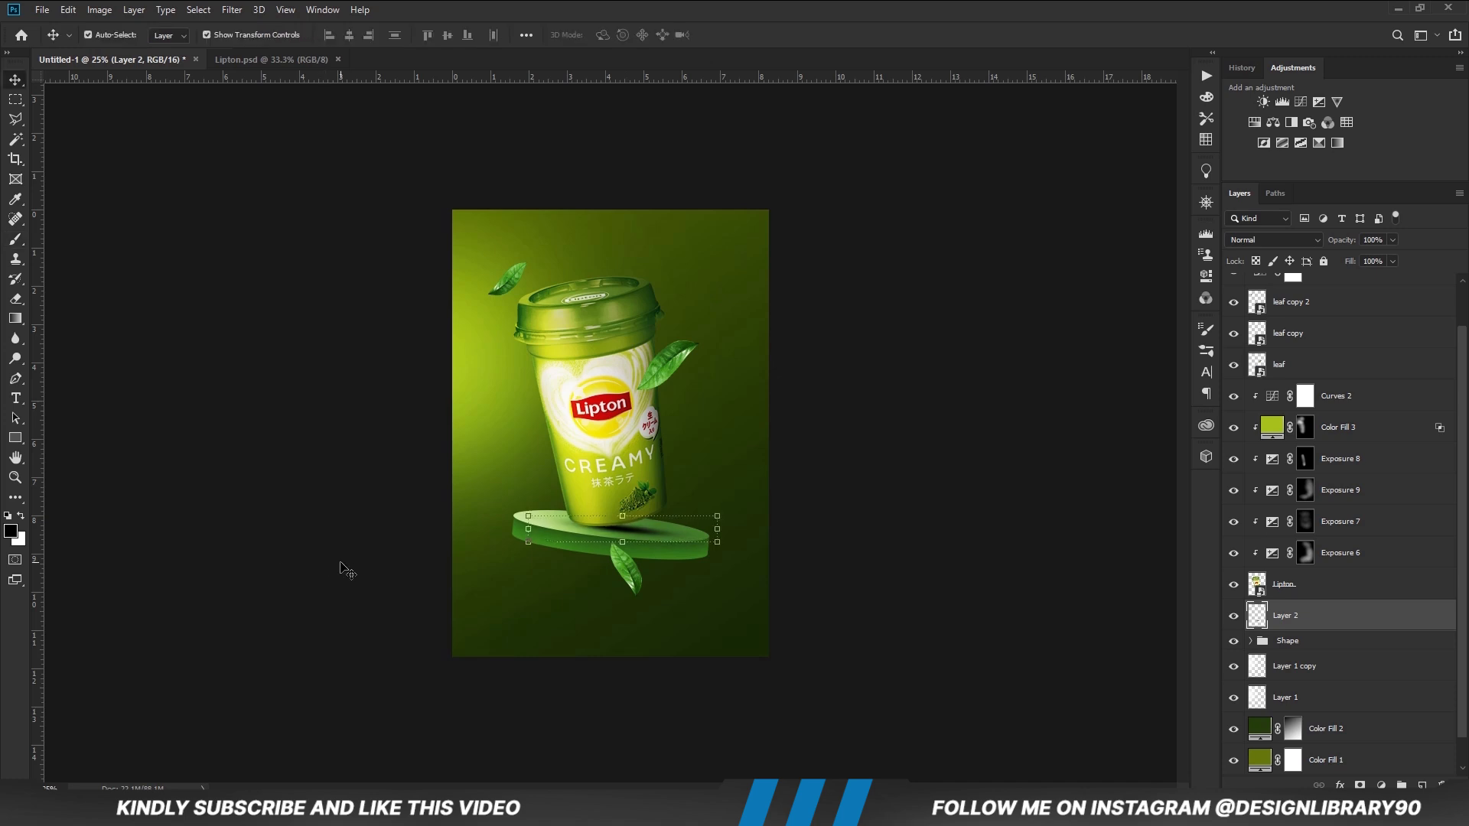
pyautogui.press('Up')
# Blend the contact-shadow layer in Soft Light and stretch the shadow slightly wider along the platform.
pyautogui.click(1274, 239)
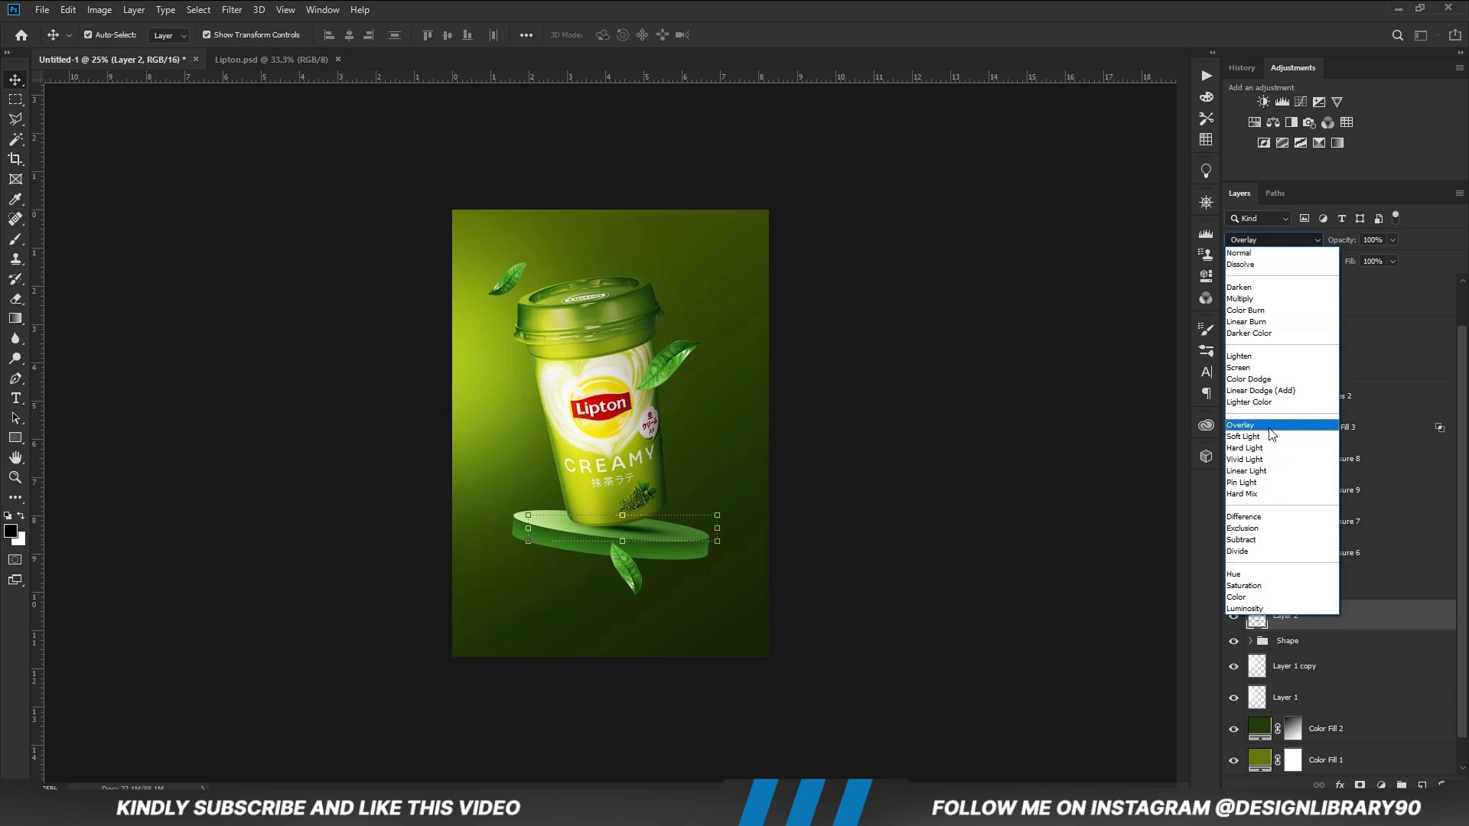
pyautogui.click(1268, 441)
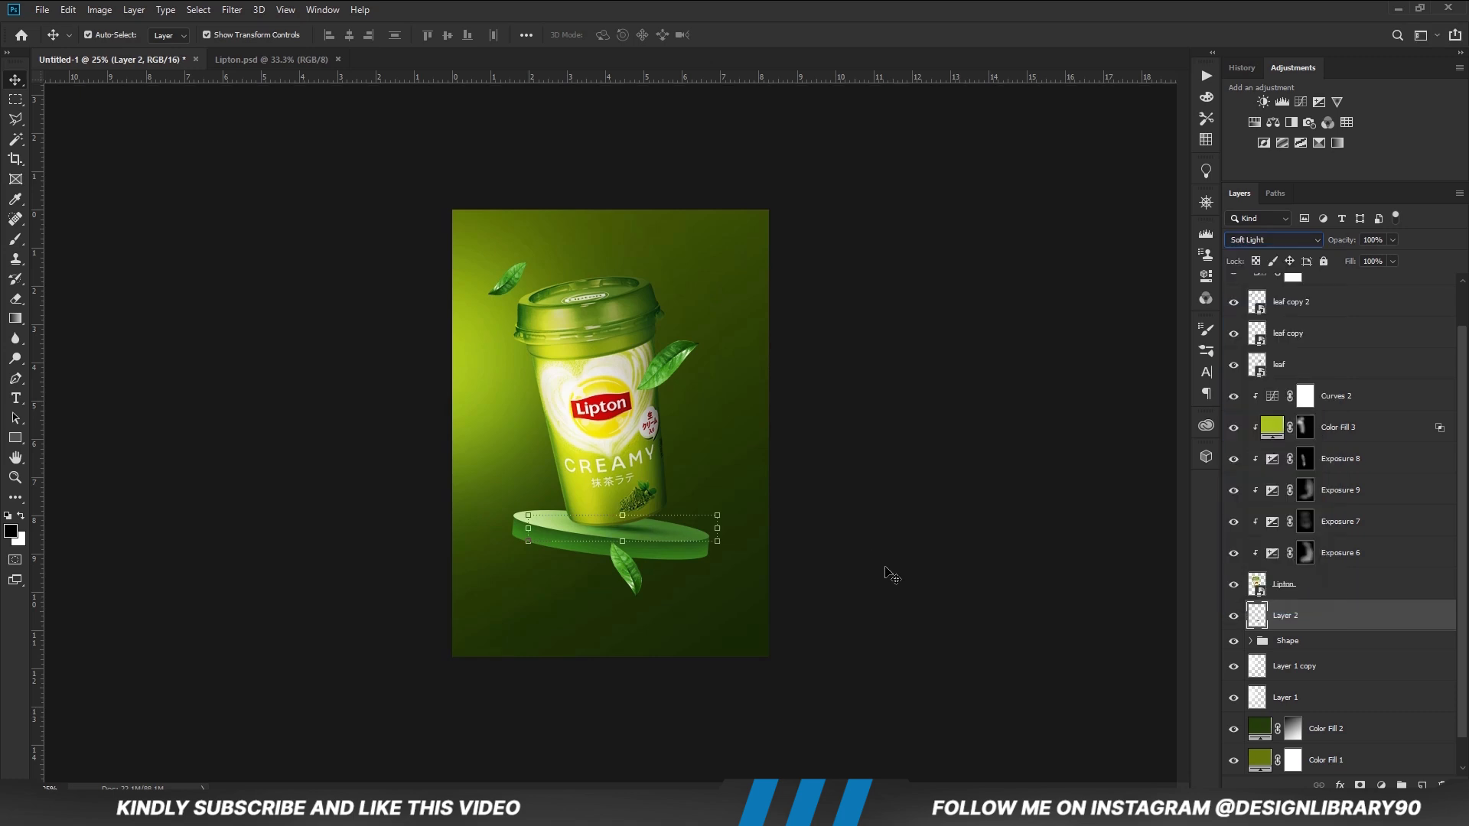
pyautogui.moveTo(719, 529); pyautogui.dragTo(729, 528)
pyautogui.press('Return')
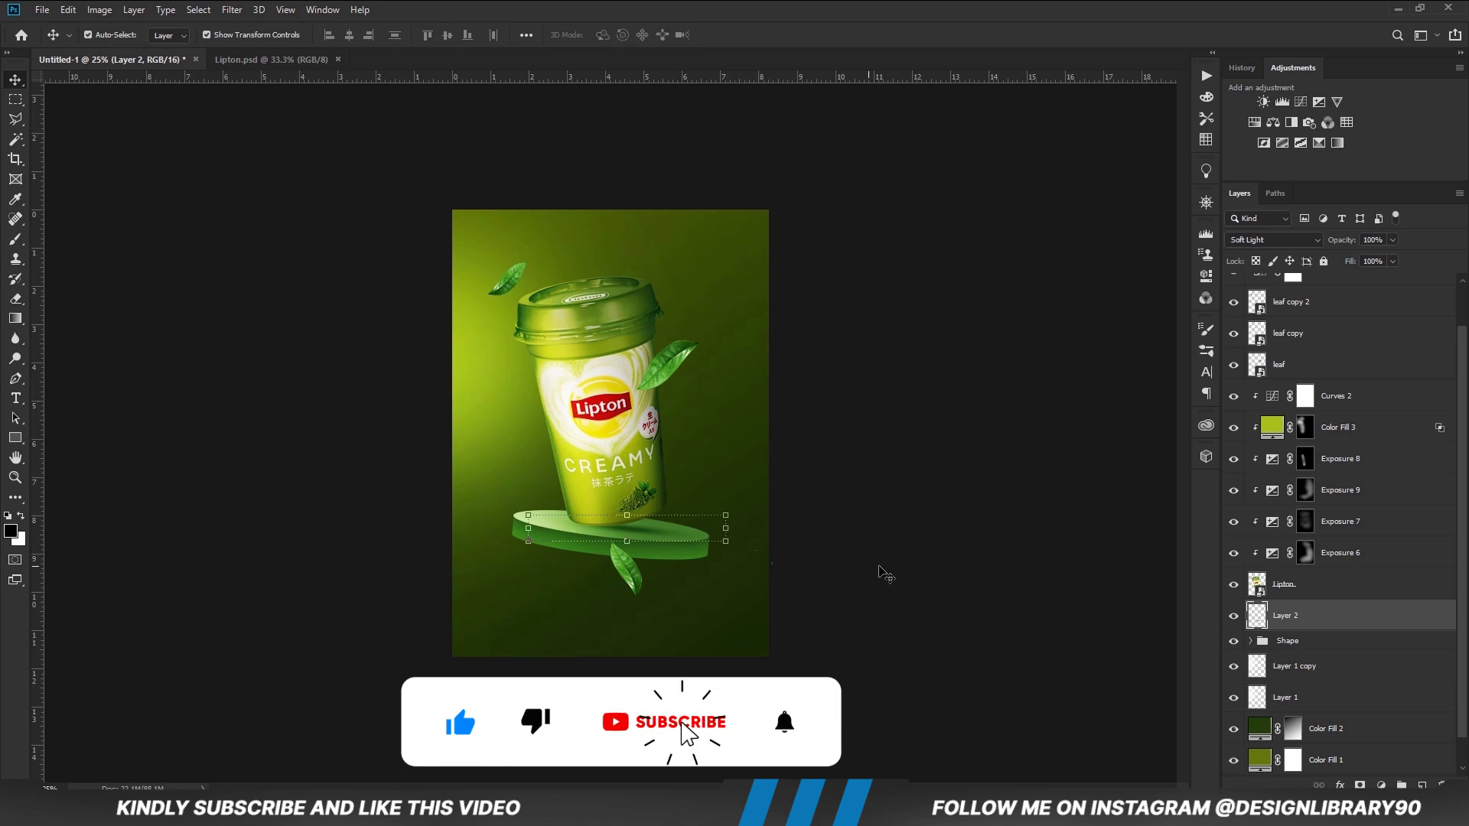
pyautogui.click(886, 573)
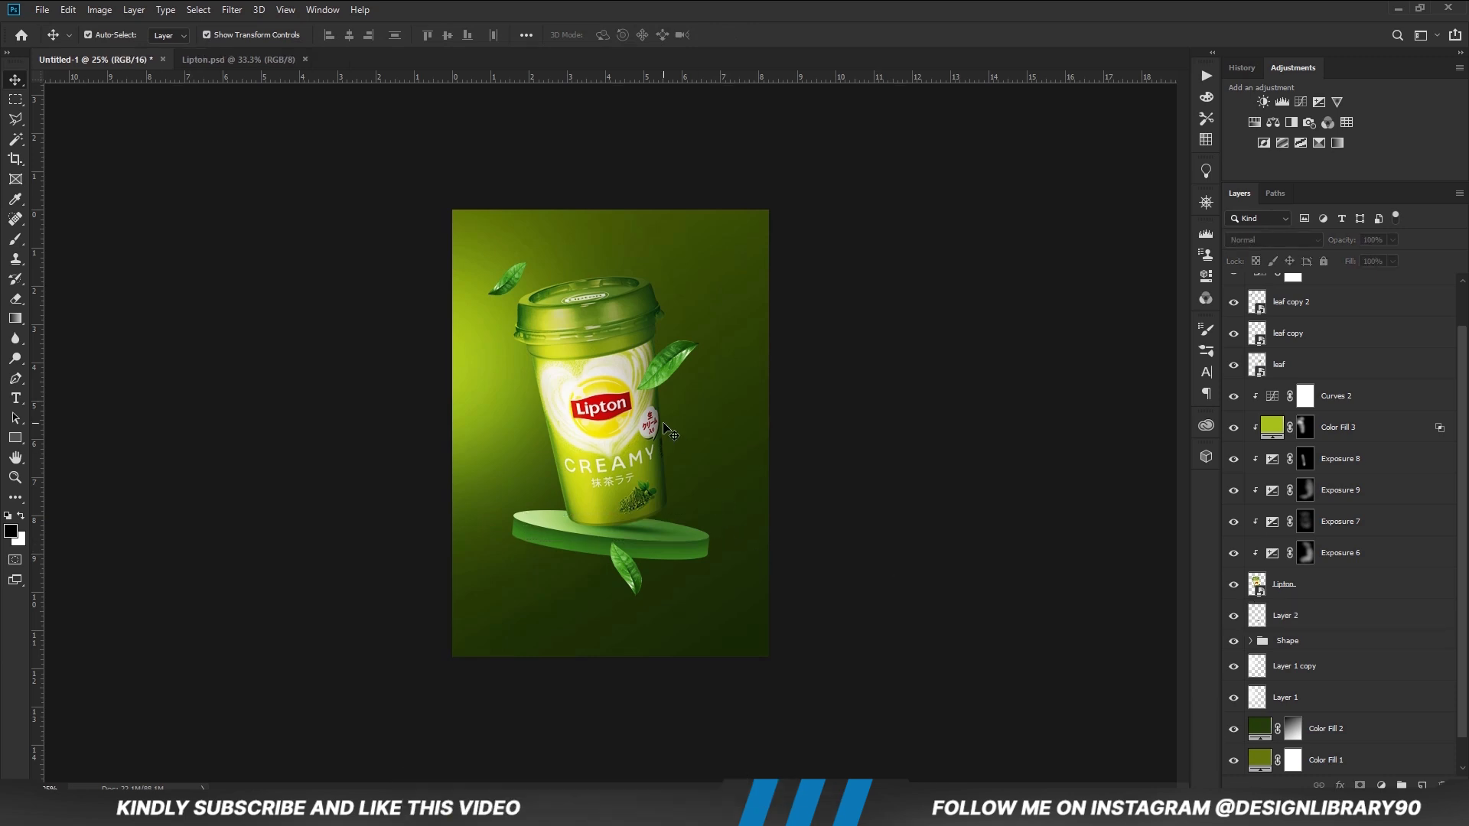
# Clip an Exposure adjustment to the leaf beside the cup and brush it in locally through an inverted mask.
pyautogui.click(680, 385)
pyautogui.click(1381, 786)
pyautogui.click(1369, 605)
pyautogui.click(1129, 304)
pyautogui.hotkey('ctrl', 'i')
pyautogui.press('b')
pyautogui.press('x')
# Clip a second Exposure of +0.39 to the side leaf, invert its mask and paint a highlight with a 400 px brush.
pyautogui.click(1381, 785)
pyautogui.click(1369, 605)
pyautogui.click(1074, 486)
pyautogui.moveTo(1075, 315)
pyautogui.mouseDown()
pyautogui.moveTo(1113, 322)
pyautogui.moveTo(1080, 320)
pyautogui.mouseUp()
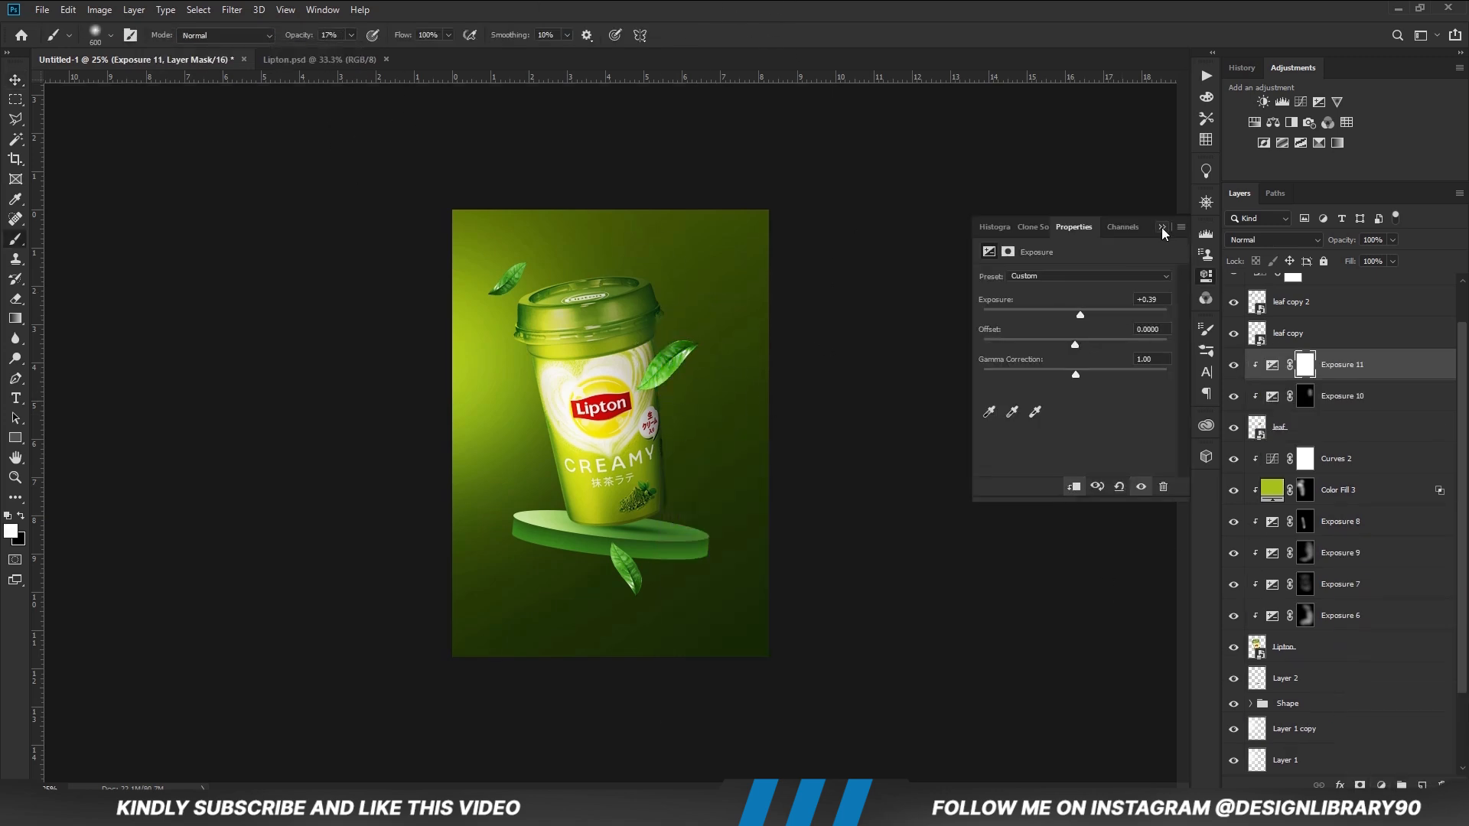
pyautogui.click(1163, 228)
pyautogui.hotkey('ctrl', 'i')
pyautogui.click(637, 378)
pyautogui.press('[')
pyautogui.press('[')
pyautogui.click(642, 383)
# Tint the side leaf with a clipped Color Balance, setting highlights to red +22 and green +23, at 59% opacity.
pyautogui.click(1381, 785)
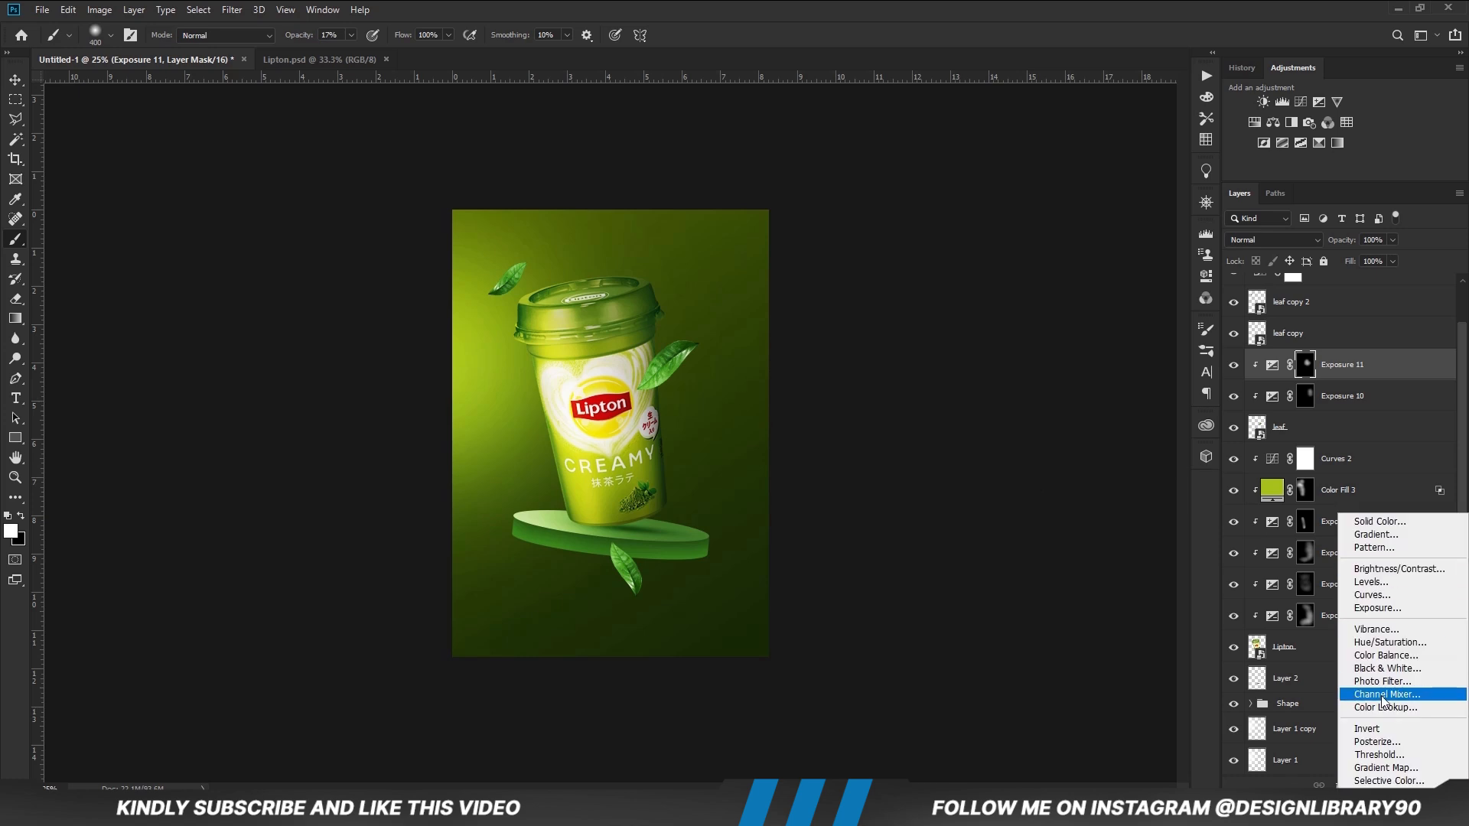
pyautogui.click(1377, 650)
pyautogui.moveTo(1083, 314); pyautogui.dragTo(1017, 361)
pyautogui.moveTo(1055, 310); pyautogui.dragTo(1035, 365)
pyautogui.click(1087, 278)
pyautogui.click(1056, 316)
pyautogui.moveTo(1058, 309); pyautogui.dragTo(1071, 338)
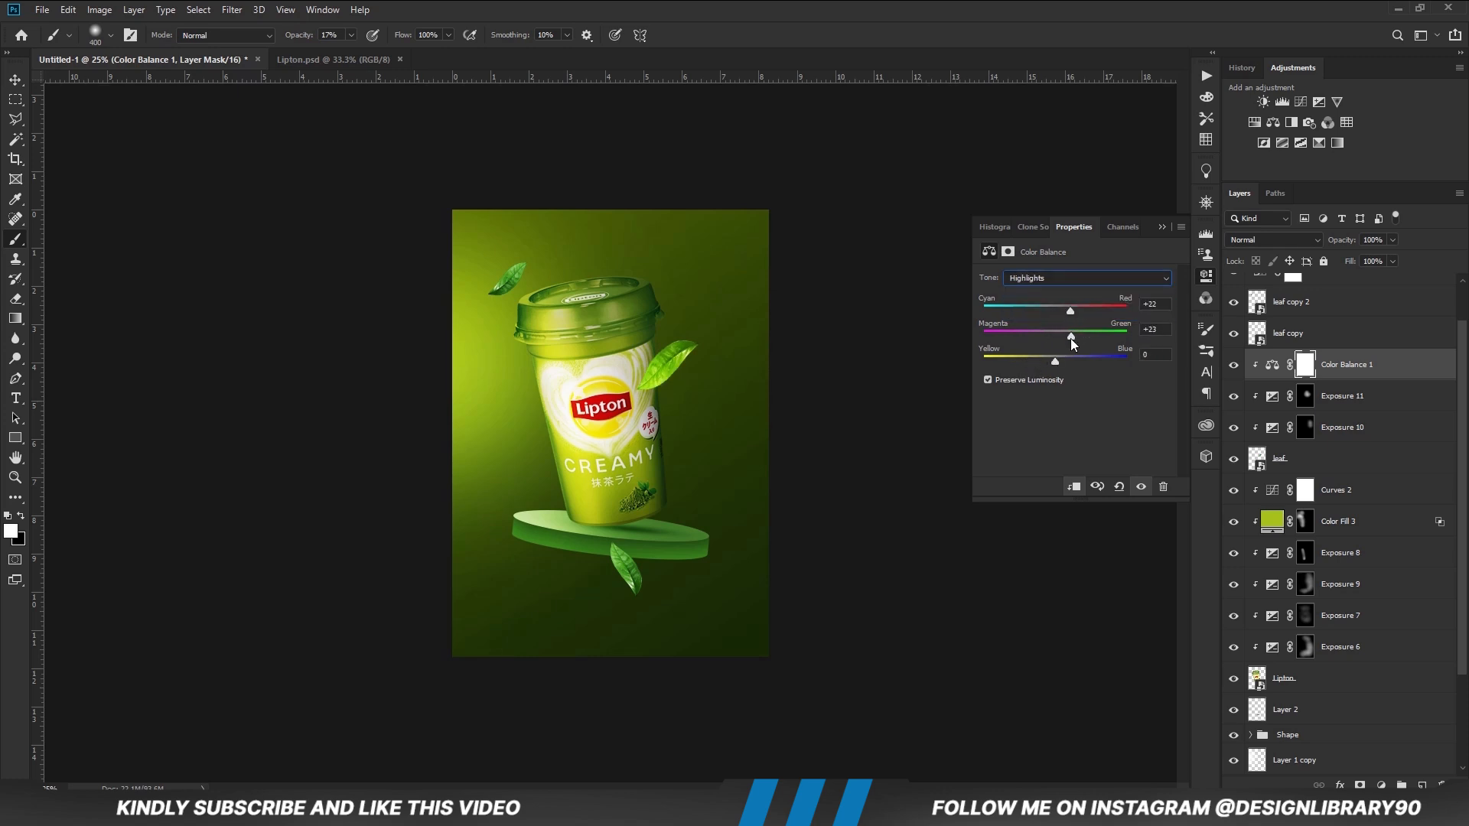
pyautogui.click(1161, 227)
pyautogui.moveTo(1392, 240); pyautogui.dragTo(1366, 254)
pyautogui.click(16, 80)
pyautogui.click(956, 346)
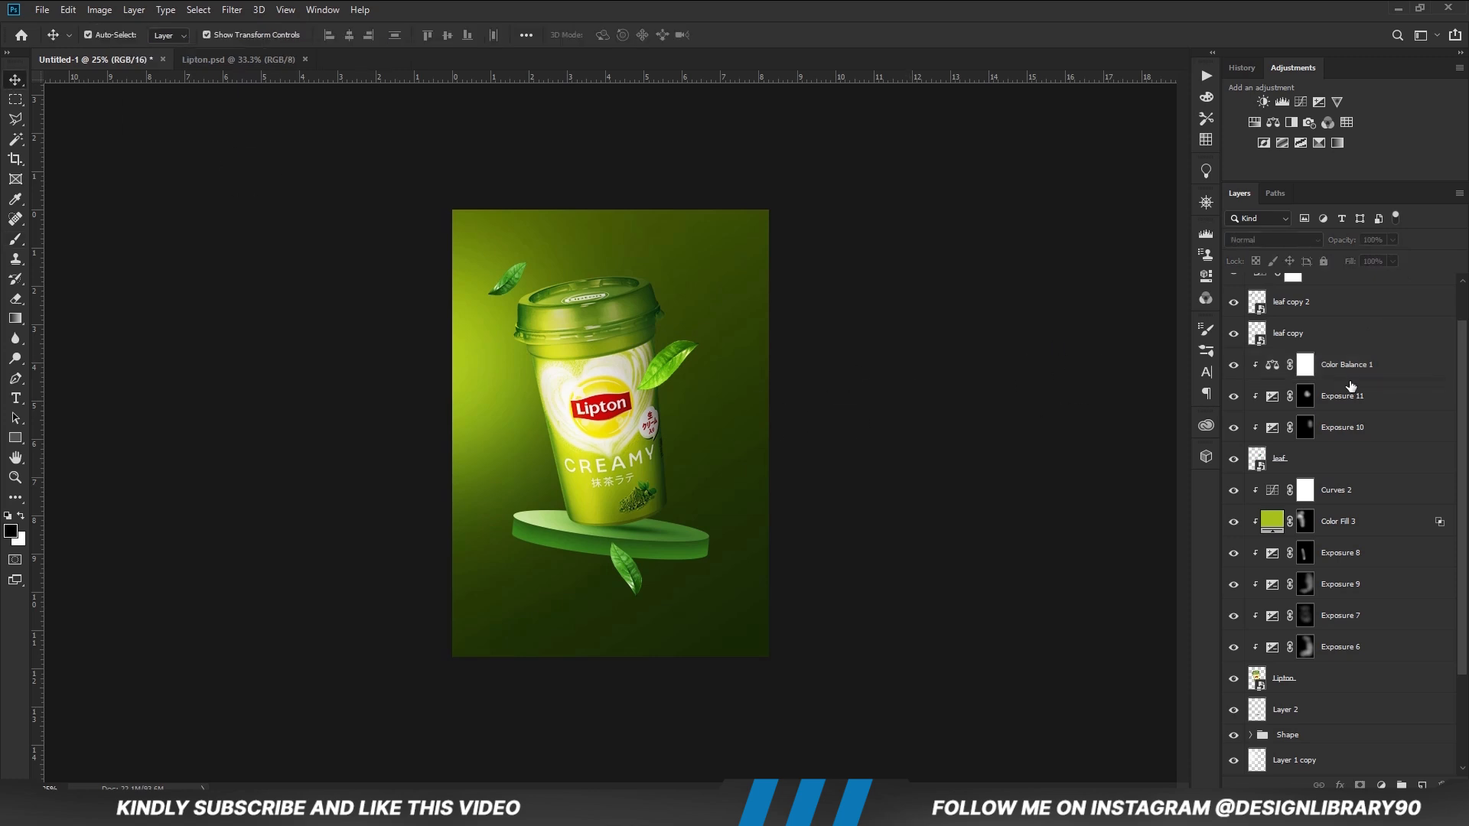
# Clip a darkening Exposure adjustment to the lower leaf, invert its mask and paint shading along the leaf's edge.
pyautogui.click(1327, 333)
pyautogui.click(1381, 784)
pyautogui.click(1365, 604)
pyautogui.click(1074, 486)
pyautogui.moveTo(1075, 315); pyautogui.dragTo(1051, 315)
pyautogui.click(1161, 226)
pyautogui.hotkey('ctrl', 'i')
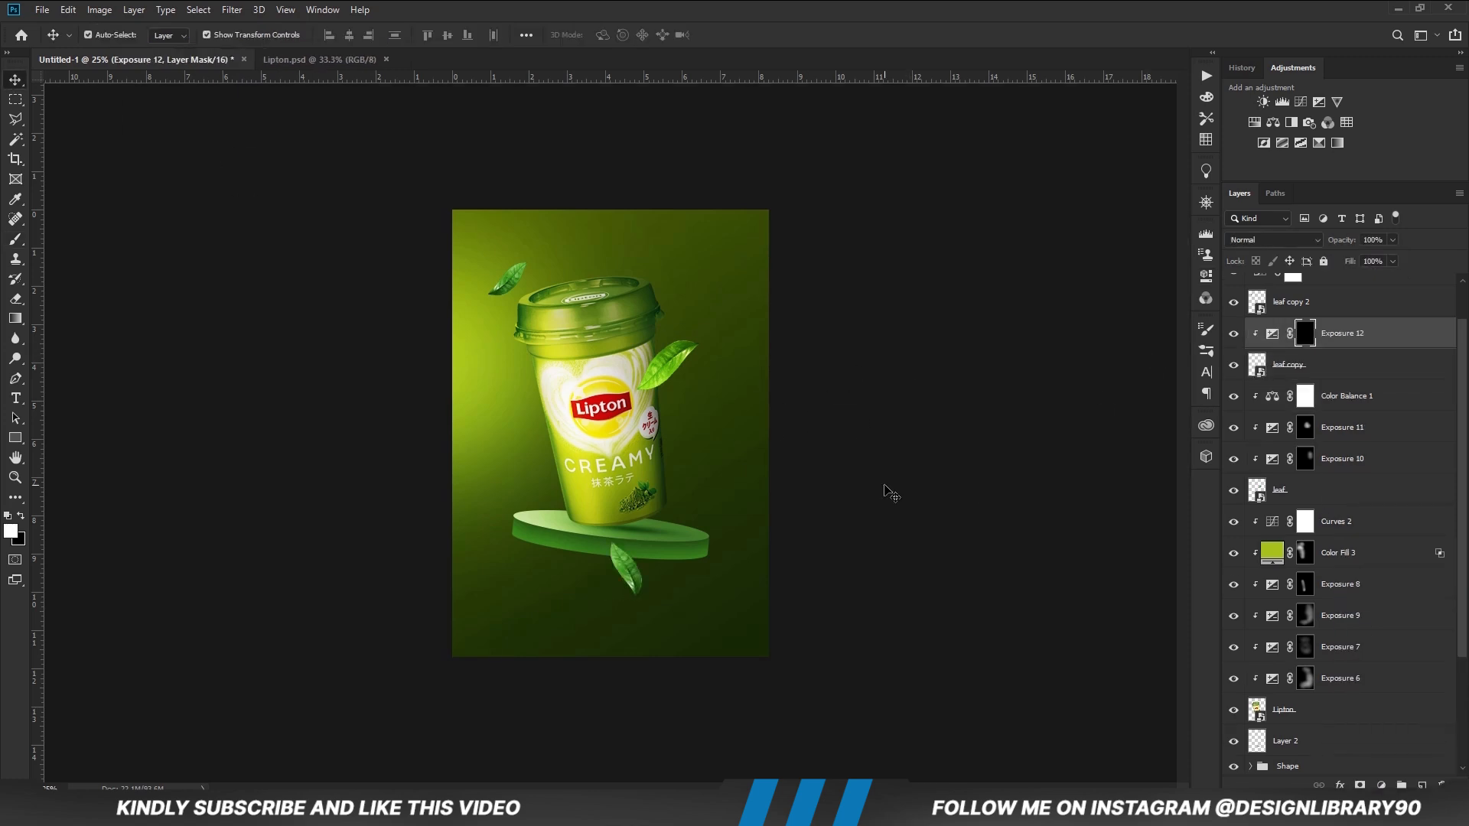
pyautogui.press('b')
pyautogui.moveTo(646, 570); pyautogui.dragTo(659, 593)
# Clip another Exposure adjustment to the lower leaf, brush it in at 250 px through an inverted mask, and reduce its opacity to 77%.
pyautogui.click(1381, 785)
pyautogui.click(1367, 603)
pyautogui.click(1074, 487)
pyautogui.click(1161, 226)
pyautogui.hotkey('ctrl', 'i')
pyautogui.press('[')
pyautogui.press('[')
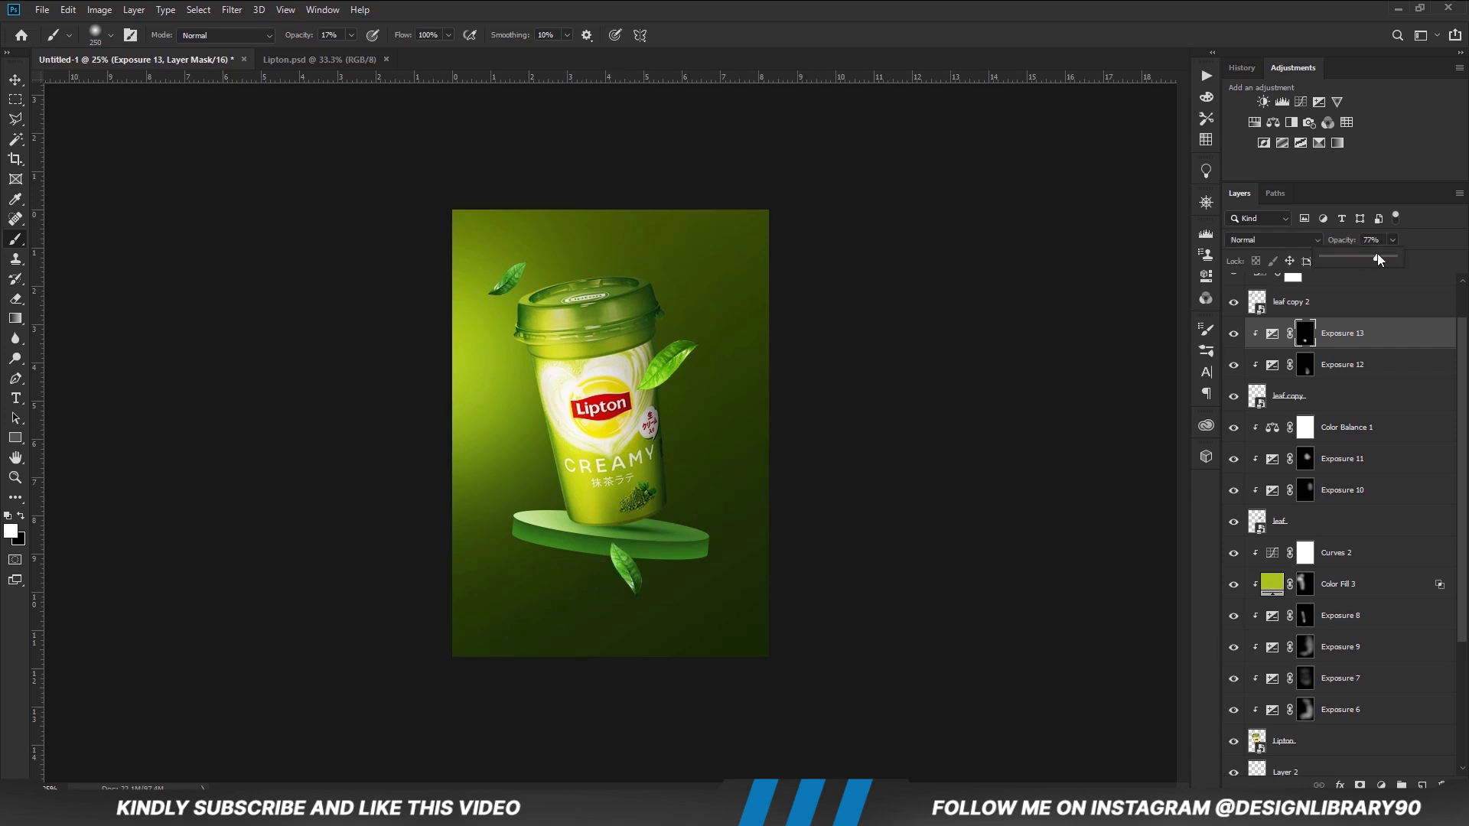
pyautogui.click(15, 79)
pyautogui.click(956, 344)
# Duplicate the side leaf's Color Balance above the lower leaf's Exposure adjustments and clip it to that leaf.
pyautogui.click(1331, 427)
pyautogui.hotkey('ctrl', 'j')
pyautogui.moveTo(1340, 433); pyautogui.dragTo(1333, 327)
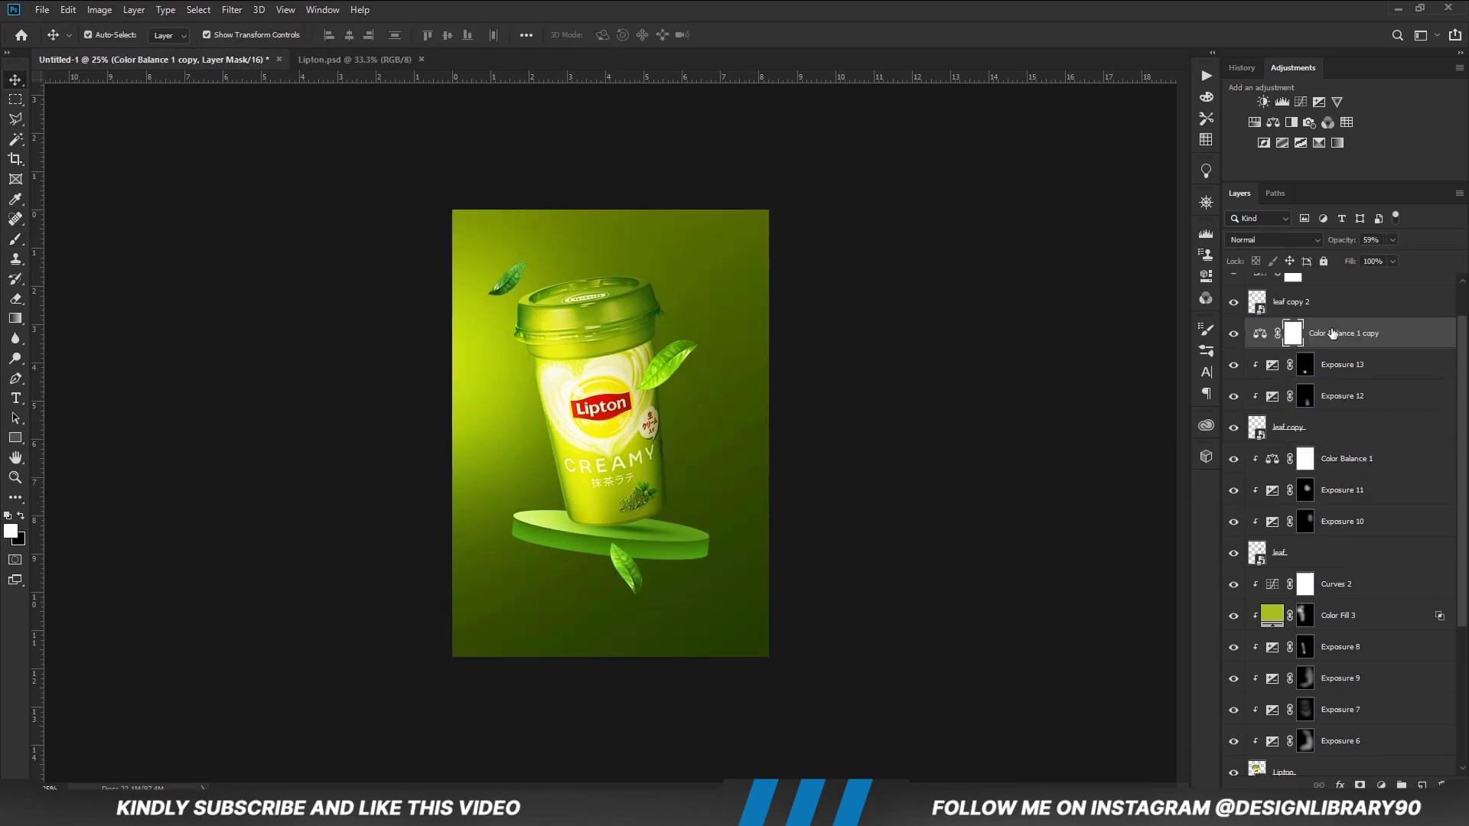
pyautogui.keyDown('alt'); pyautogui.click(1337, 349); pyautogui.keyUp('alt')
# Clip an Exposure adjustment to the upper leaf and paint it onto the leaf through an inverted mask.
pyautogui.scroll(2, 1347, 402)
pyautogui.click(1338, 352)
pyautogui.click(1380, 785)
pyautogui.click(1366, 602)
pyautogui.click(1074, 487)
pyautogui.click(1161, 226)
pyautogui.moveTo(1075, 317); pyautogui.dragTo(1091, 315)
pyautogui.hotkey('ctrl', 'i')
pyautogui.press('b')
pyautogui.click(515, 291)
# Clip a second Exposure adjustment of +1.17 to the upper leaf, invert its mask and paint the leaf's upper edge.
pyautogui.click(1381, 785)
pyautogui.click(1367, 602)
pyautogui.click(1074, 487)
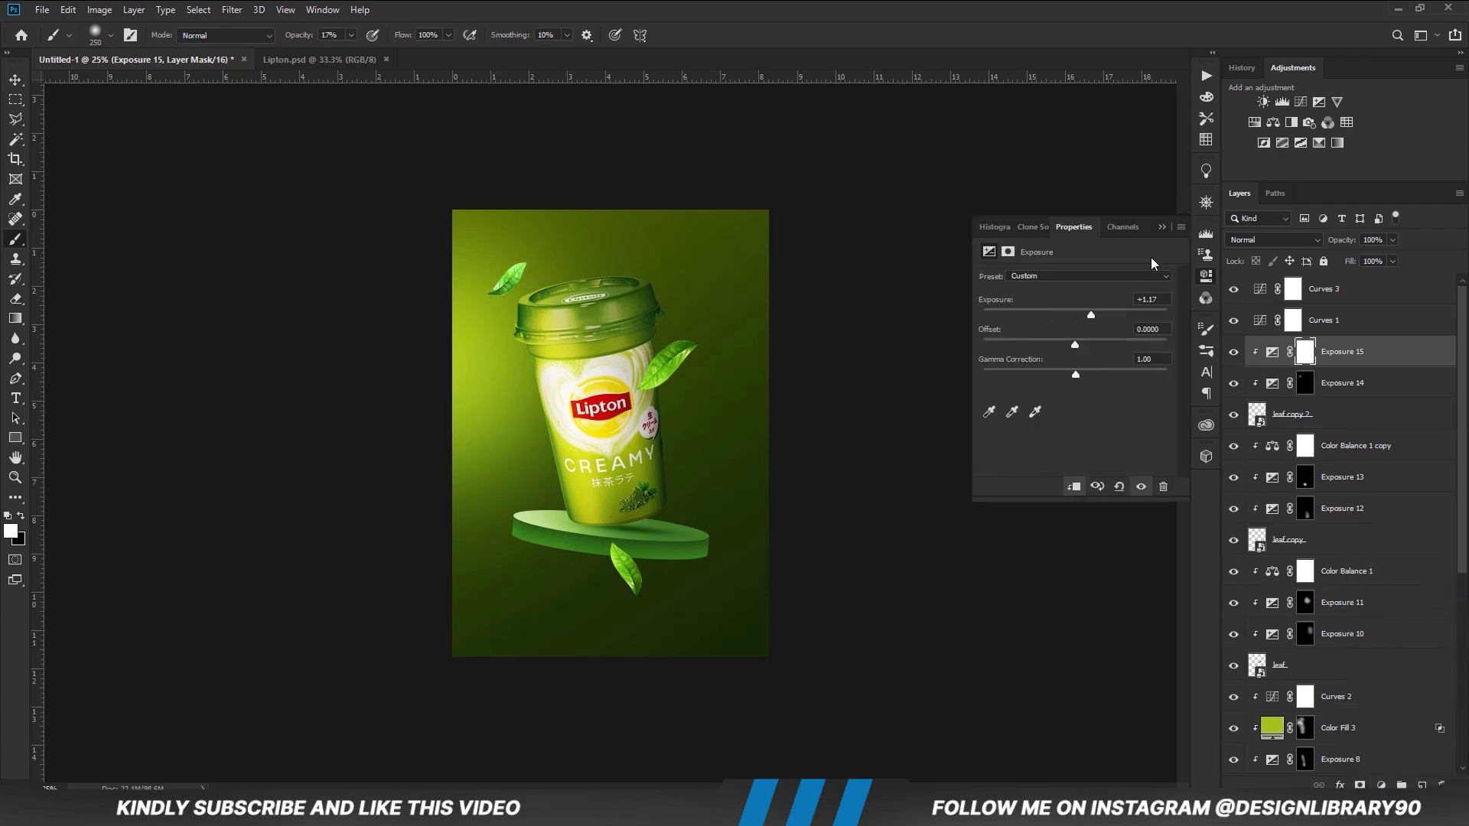
pyautogui.click(1161, 227)
pyautogui.hotkey('ctrl', 'i')
pyautogui.click(508, 268)
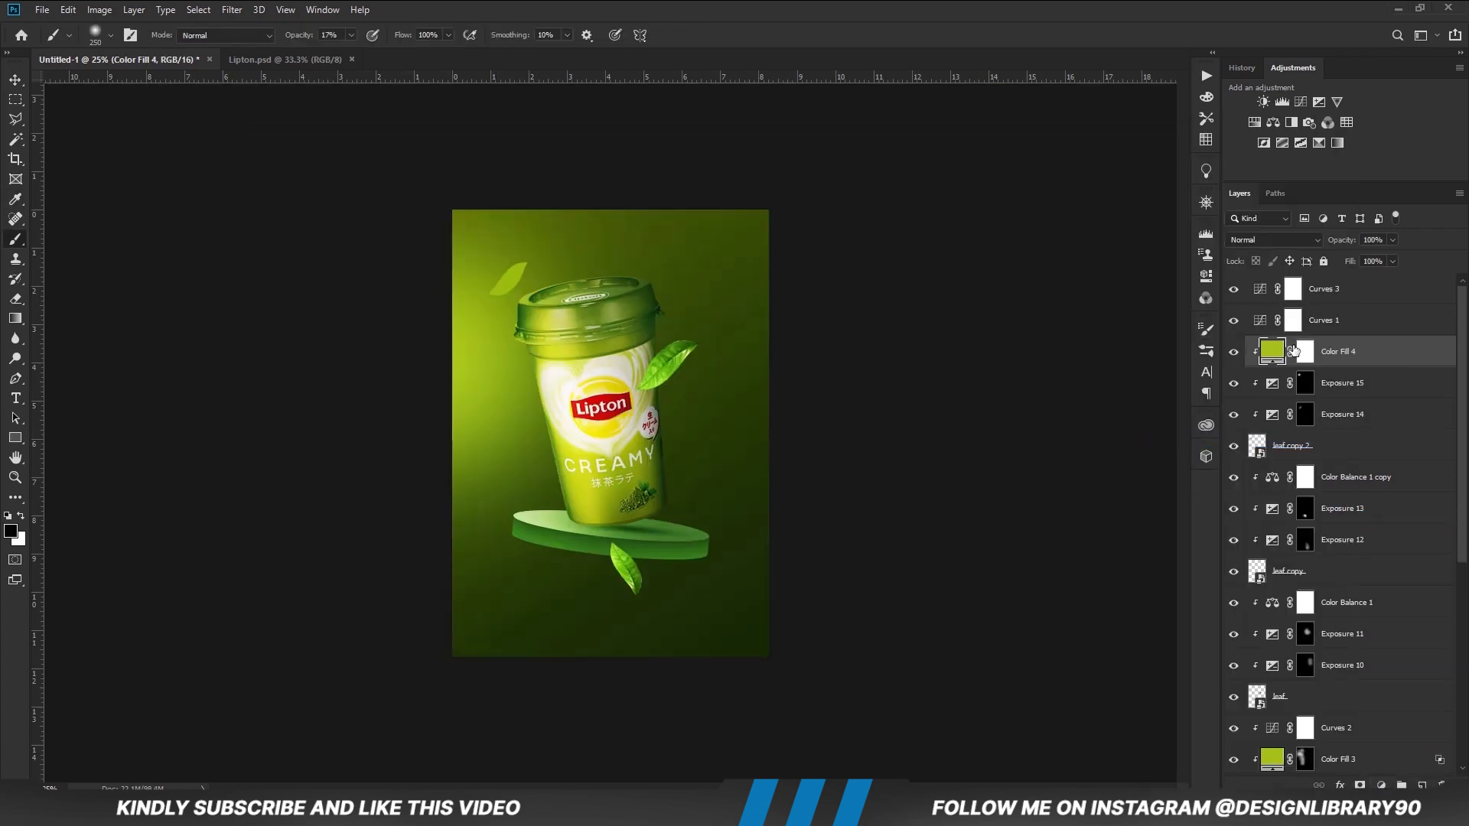
# Blend the upper leaf's clipped lime Color Fill as Linear Dodge (Add), splitting the underlying Blend If dark slider around 71/74.
pyautogui.rightClick(1351, 355)
pyautogui.click(1193, 170)
pyautogui.moveTo(765, 444); pyautogui.dragTo(824, 446)
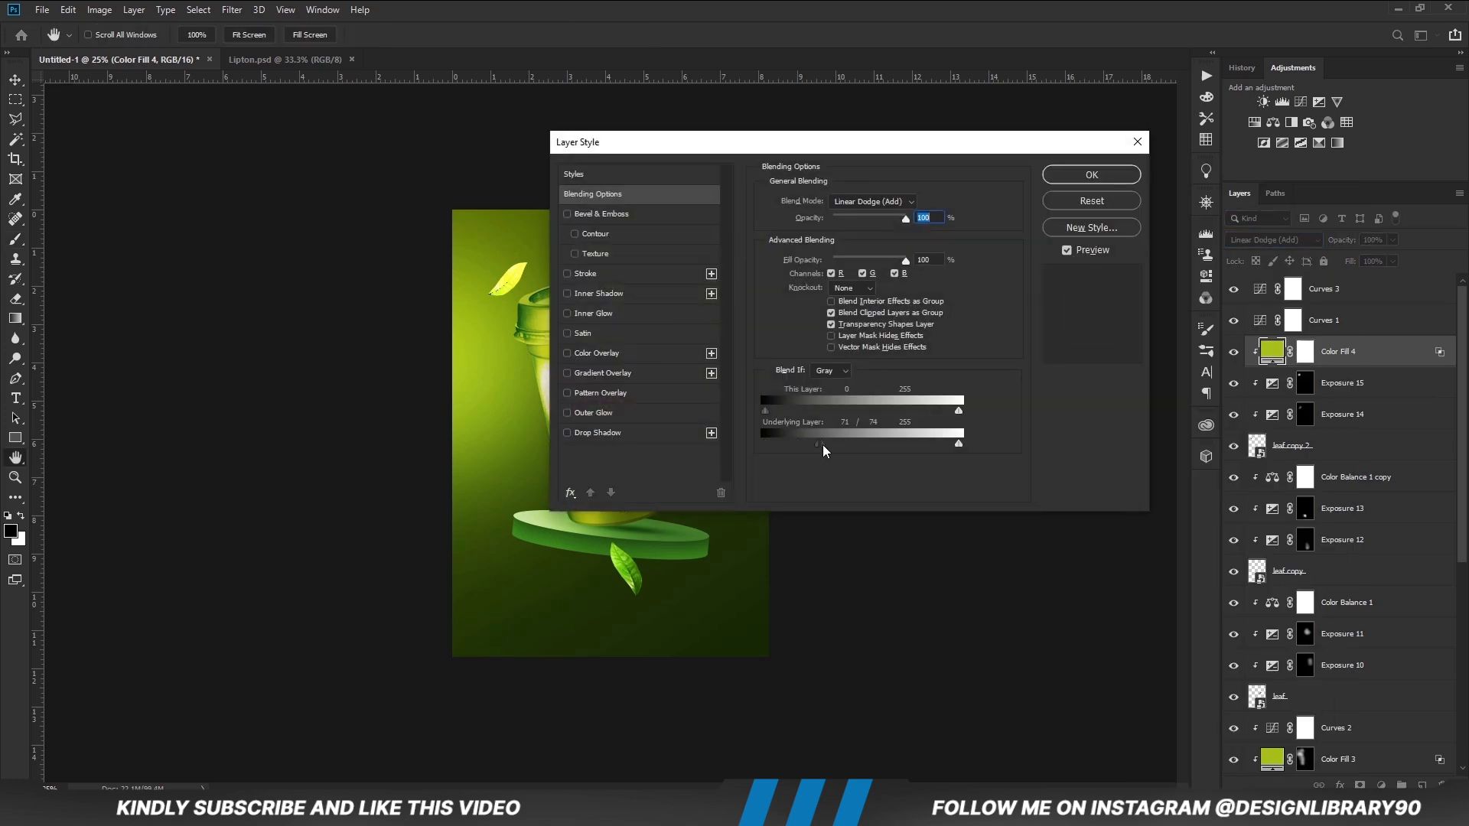
pyautogui.click(1092, 174)
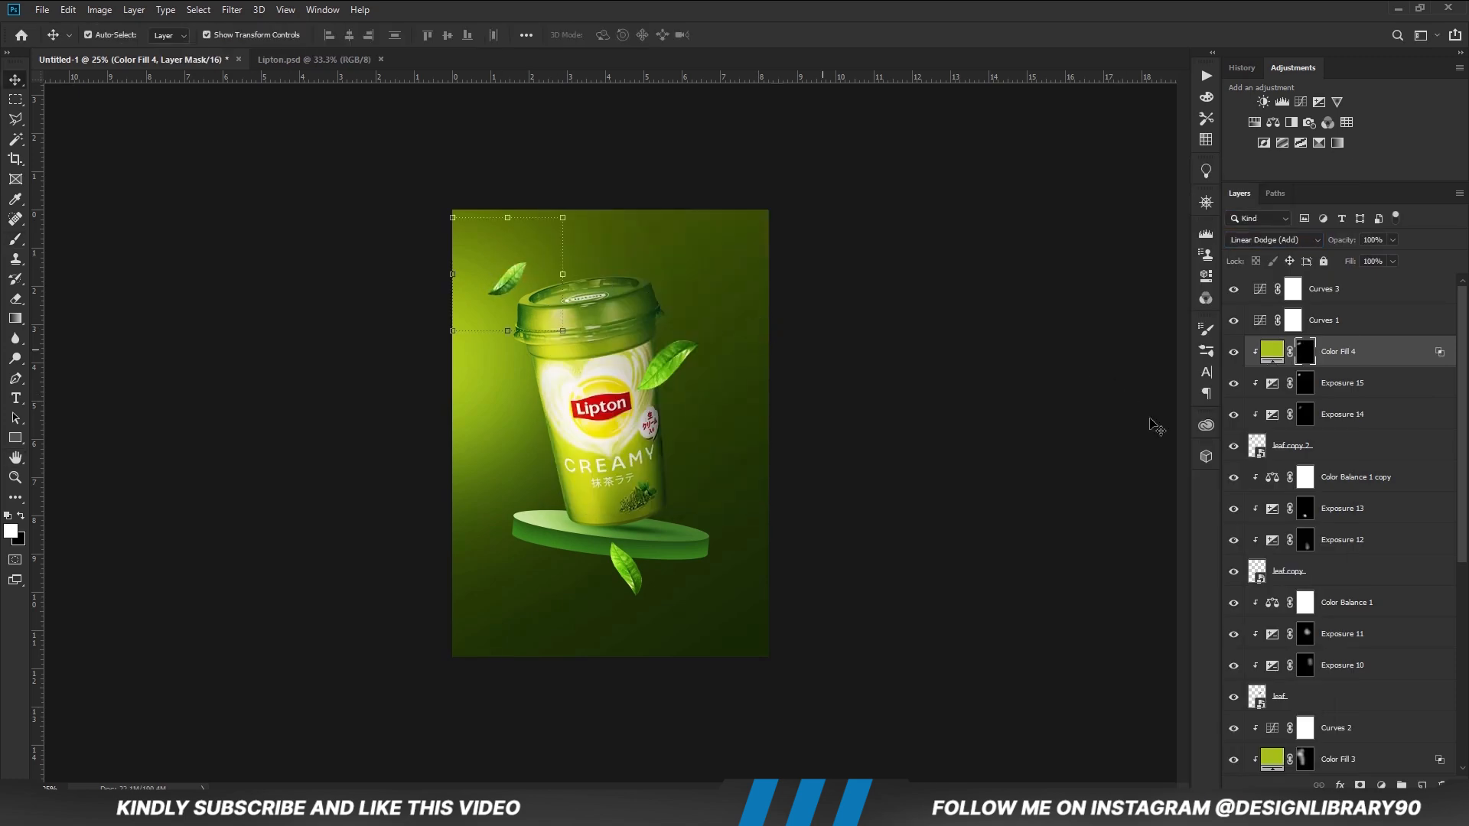
# Copy the lower leaf's Color Balance above the upper leaf's Color Fill and clip it to the upper leaf.
pyautogui.click(1347, 488)
pyautogui.moveTo(1347, 488); pyautogui.dragTo(1343, 338)
pyautogui.rightClick(1344, 347)
pyautogui.click(1189, 451)
pyautogui.click(1021, 475)
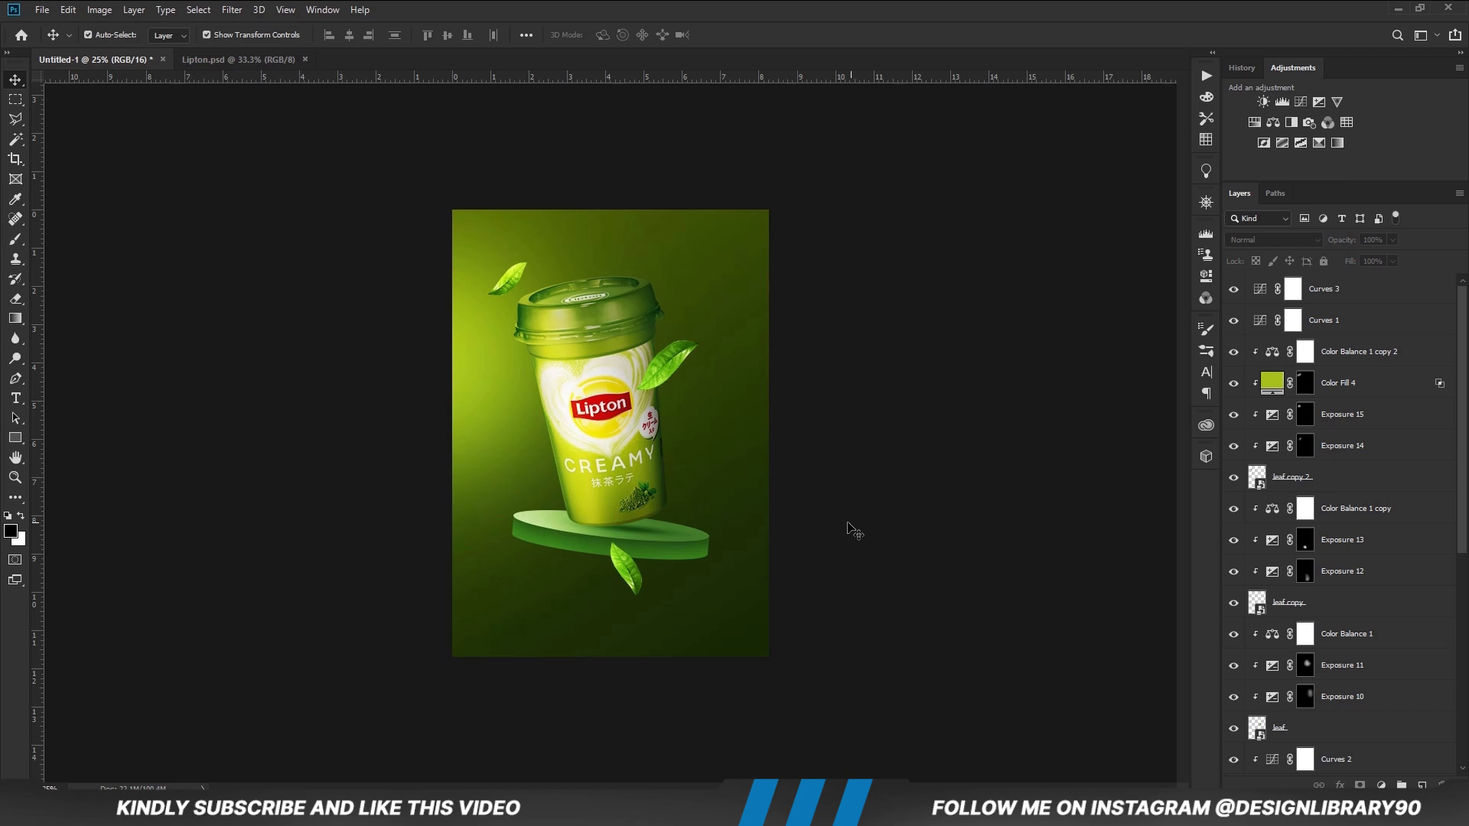
# Add a clipped Exposure of -2.83 directly above the Lipton cup layer and invert its mask to hide the darkening.
pyautogui.click(652, 468)
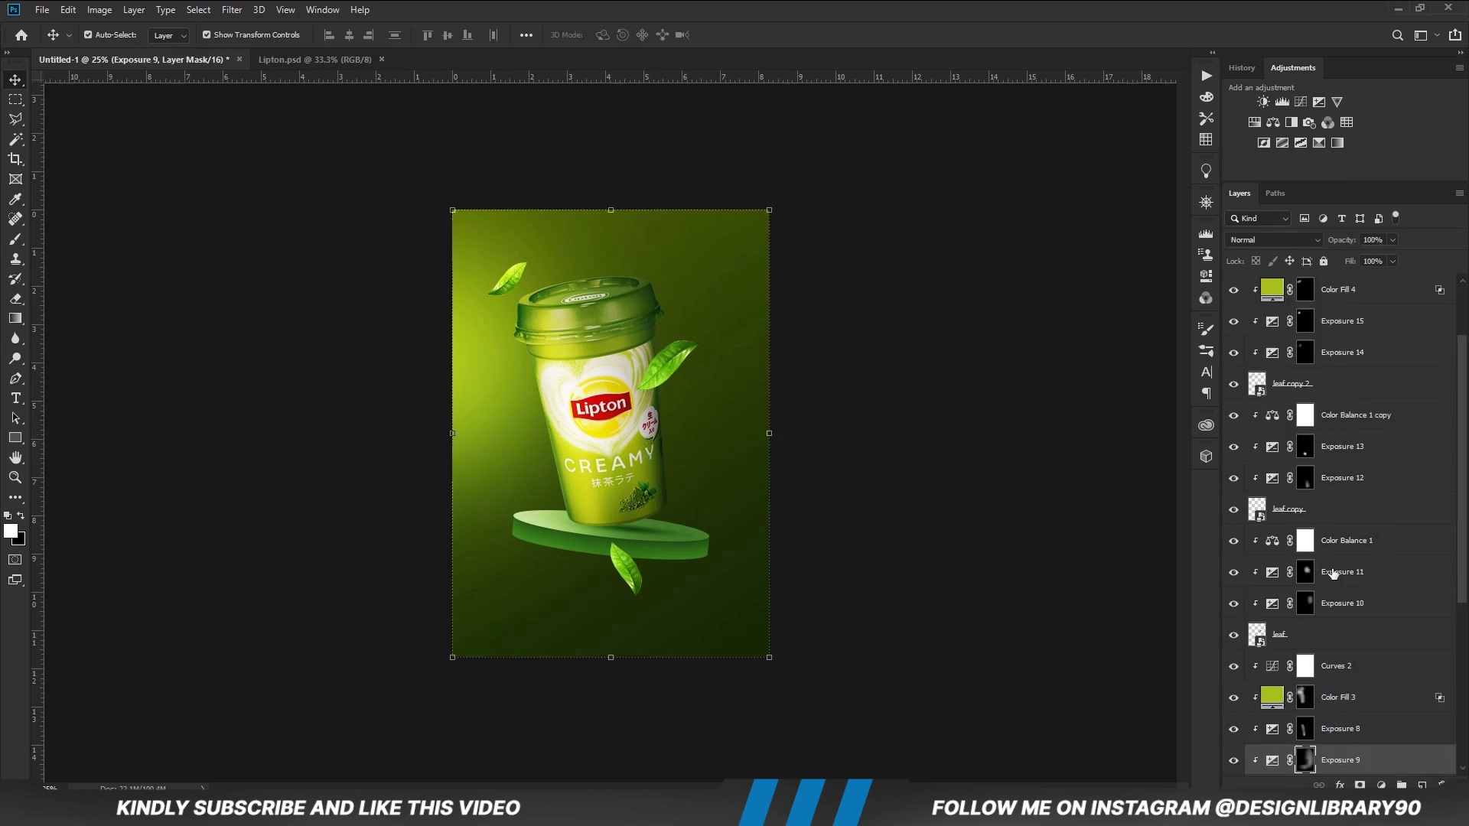
pyautogui.scroll(-3, 1327, 589)
pyautogui.click(1306, 668)
pyautogui.click(1233, 666)
pyautogui.click(1233, 666)
pyautogui.click(1381, 785)
pyautogui.click(1377, 604)
pyautogui.moveTo(1075, 316); pyautogui.dragTo(1035, 316)
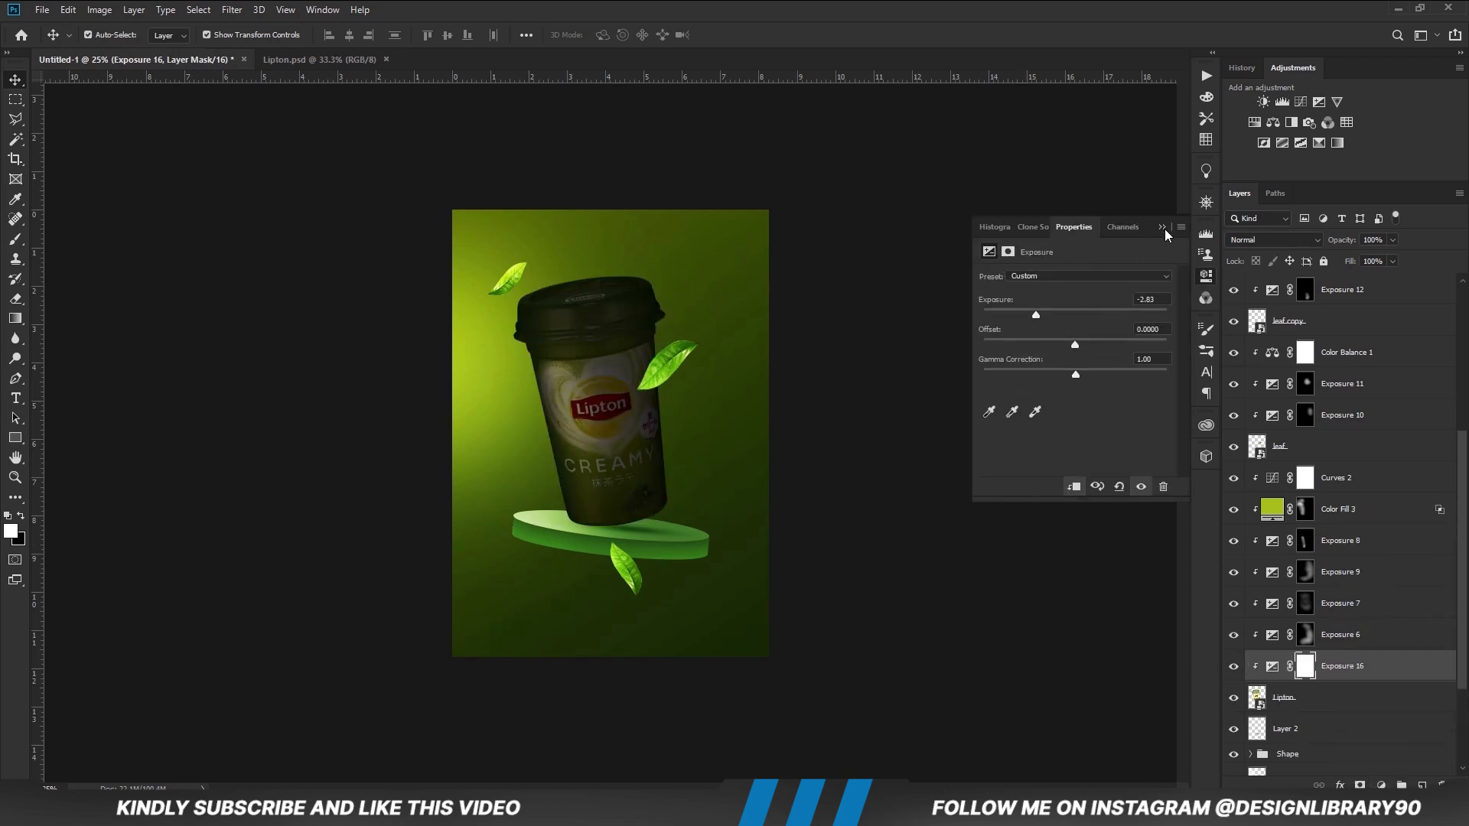
pyautogui.click(1162, 229)
pyautogui.hotkey('ctrl', 'i')
pyautogui.press('b')
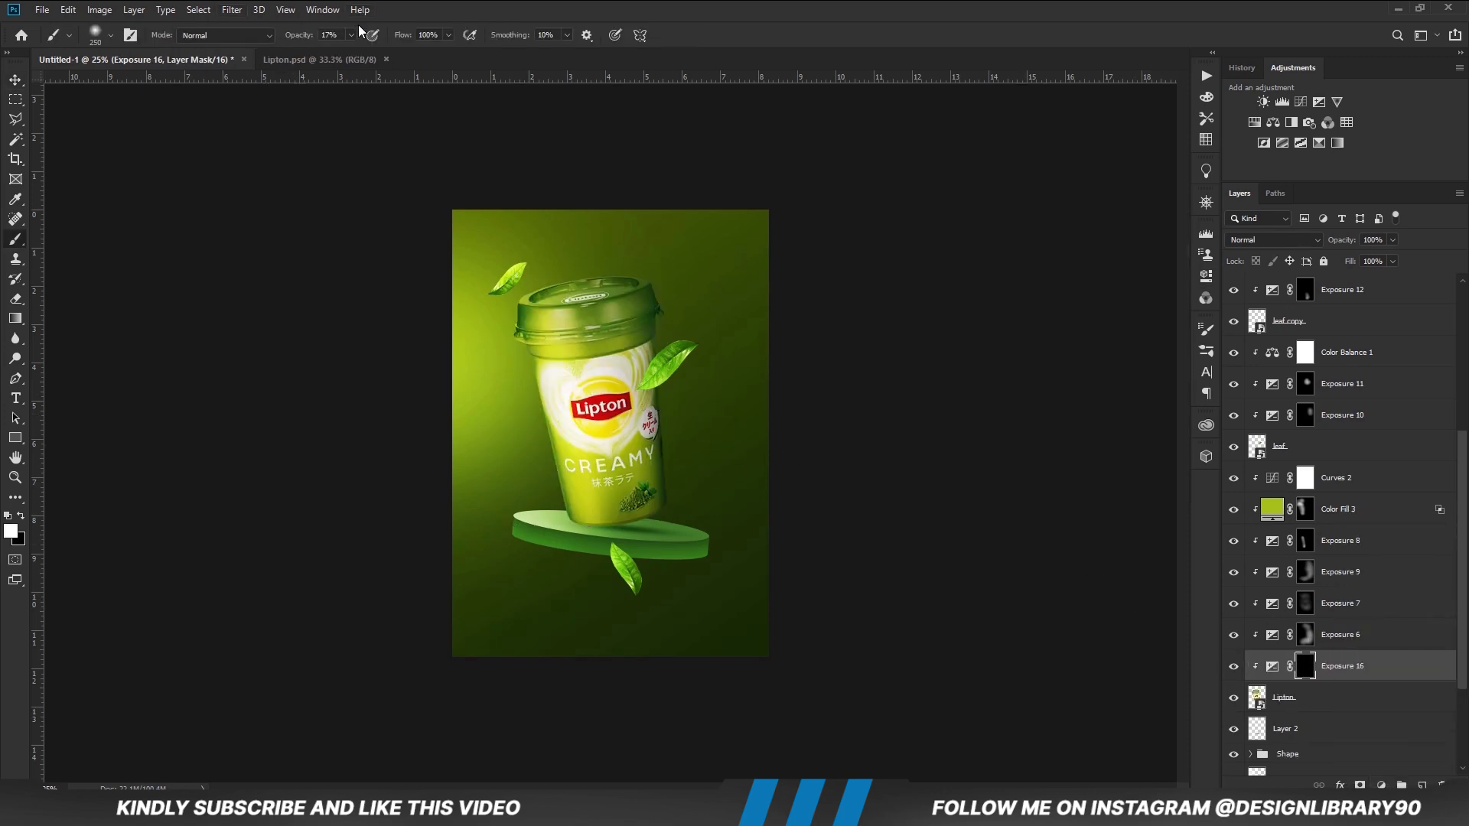
# Paint the side leaf's cast shadow onto the cup through the Exposure mask, refining its edges with alternating black and white brushes.
pyautogui.press('[')
pyautogui.press('[')
pyautogui.press('[')
pyautogui.moveTo(644, 390); pyautogui.dragTo(673, 381)
pyautogui.press(']')
pyautogui.press(']')
pyautogui.press(']')
pyautogui.press('x')
pyautogui.moveTo(668, 420); pyautogui.dragTo(644, 437)
pyautogui.press('x')
pyautogui.press('[')
pyautogui.press('x')
pyautogui.press(']')
pyautogui.press(']')
pyautogui.press(']')
pyautogui.press(']')
pyautogui.click(351, 35)
pyautogui.moveTo(348, 51); pyautogui.dragTo(329, 51)
# Create a new empty layer directly beneath the lower leaf for painting its shadow.
pyautogui.press('v')
pyautogui.click(624, 565)
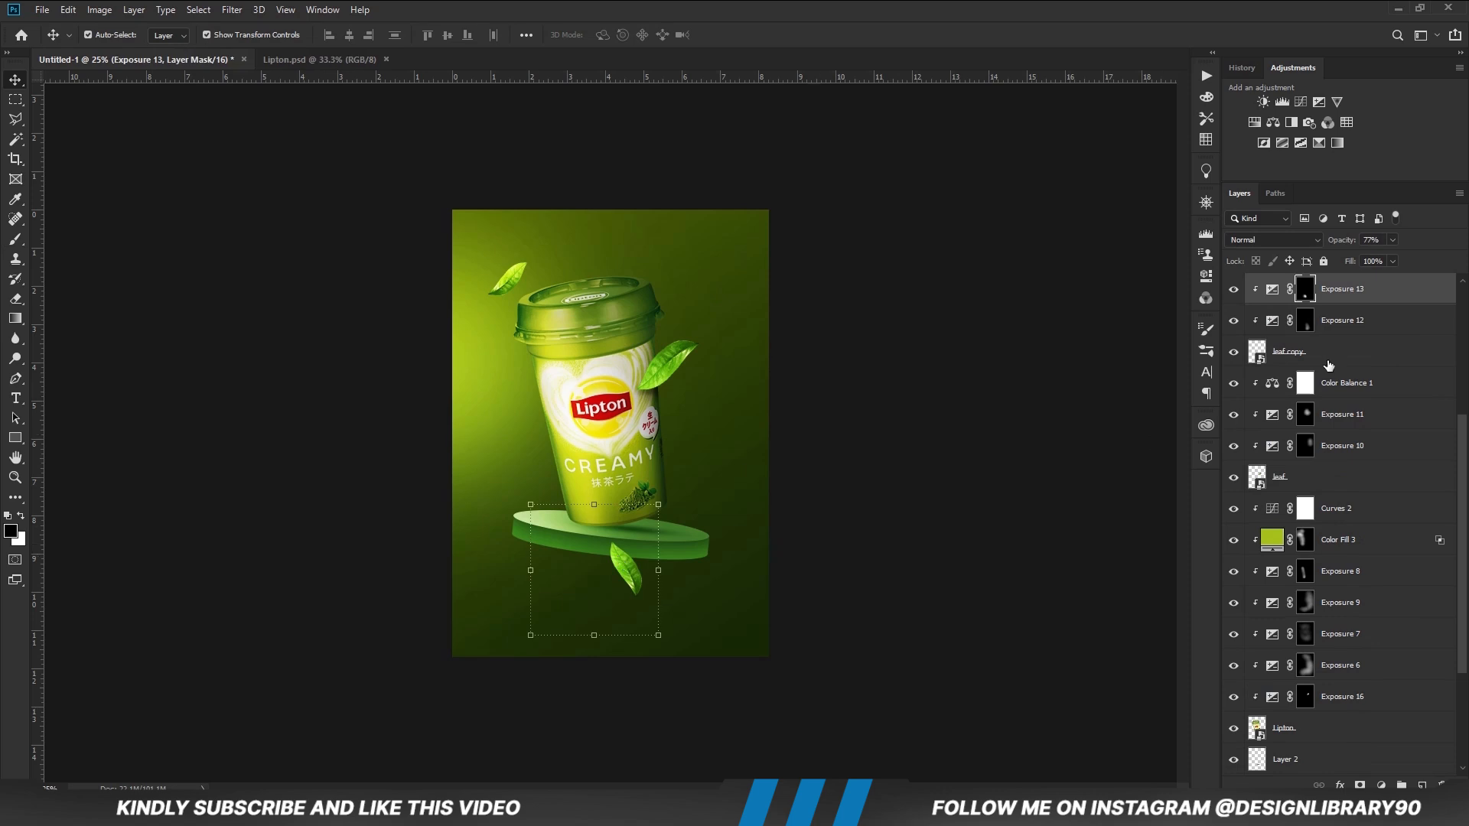
pyautogui.click(1329, 360)
pyautogui.click(1340, 390)
pyautogui.hotkey('ctrl', 'shift', 'alt', 'n')
pyautogui.press('b')
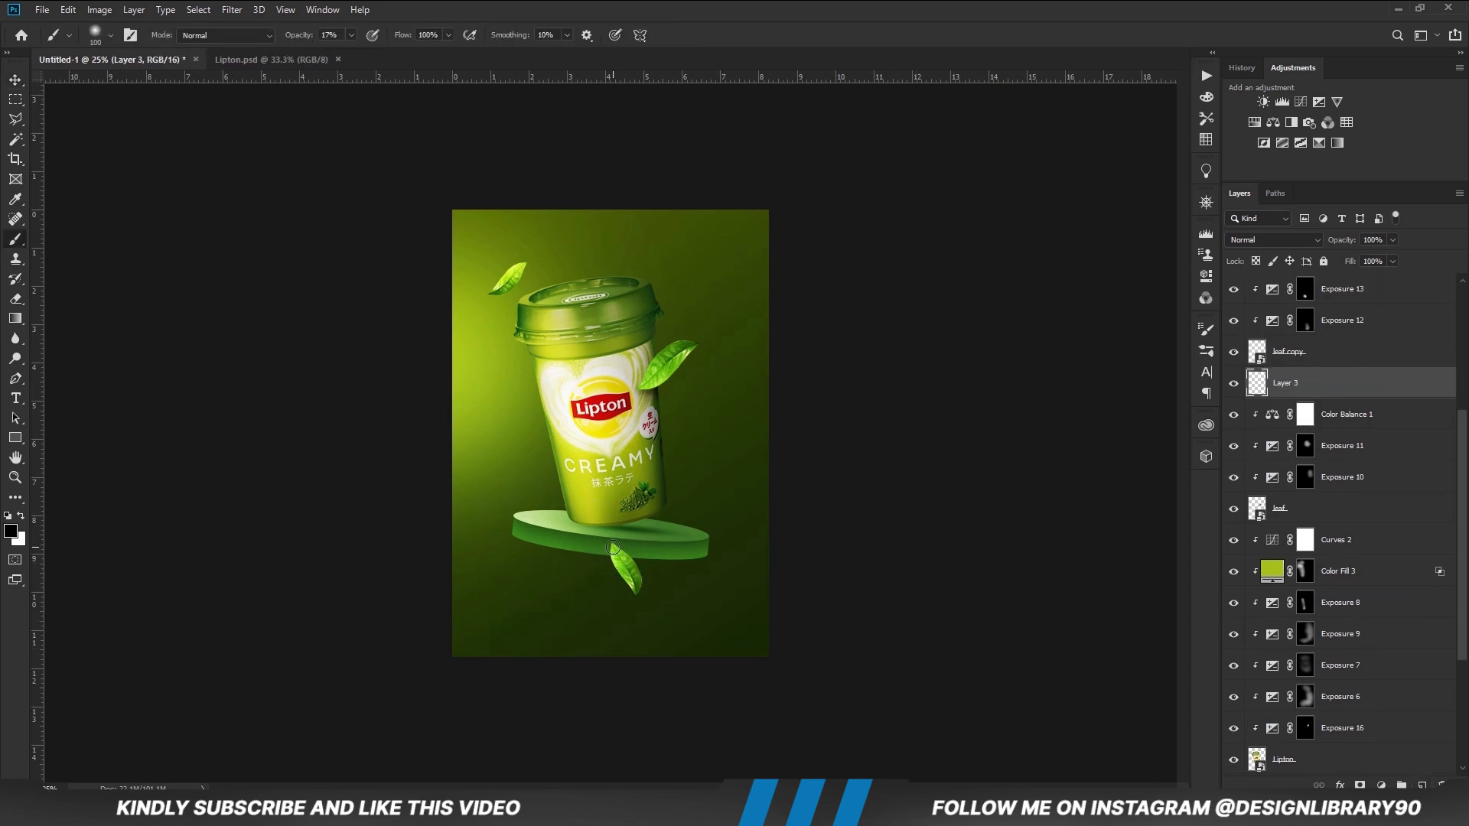
# Add a mask to the layer beneath the lower leaf and soften it around the leaf with a 200 px black brush.
pyautogui.click(1359, 785)
pyautogui.press(']')
pyautogui.press(']')
pyautogui.press(']')
pyautogui.press(']')
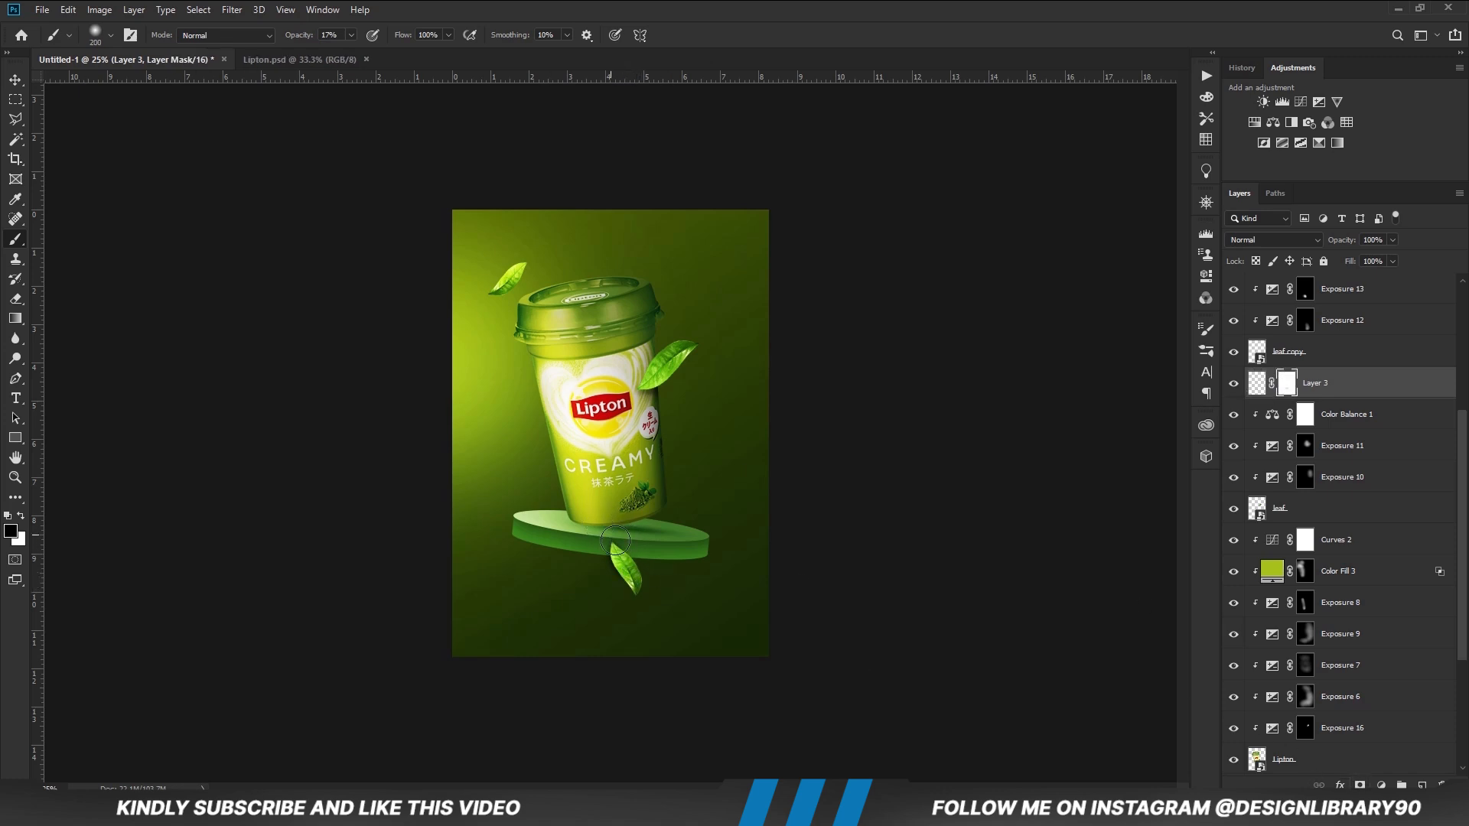
pyautogui.moveTo(615, 540)
pyautogui.mouseDown()
pyautogui.moveTo(614, 573)
pyautogui.moveTo(628, 546)
pyautogui.mouseUp()
pyautogui.moveTo(625, 570)
pyautogui.mouseDown()
pyautogui.moveTo(583, 541)
pyautogui.moveTo(663, 549)
pyautogui.moveTo(598, 546)
pyautogui.mouseUp()
pyautogui.press('v')
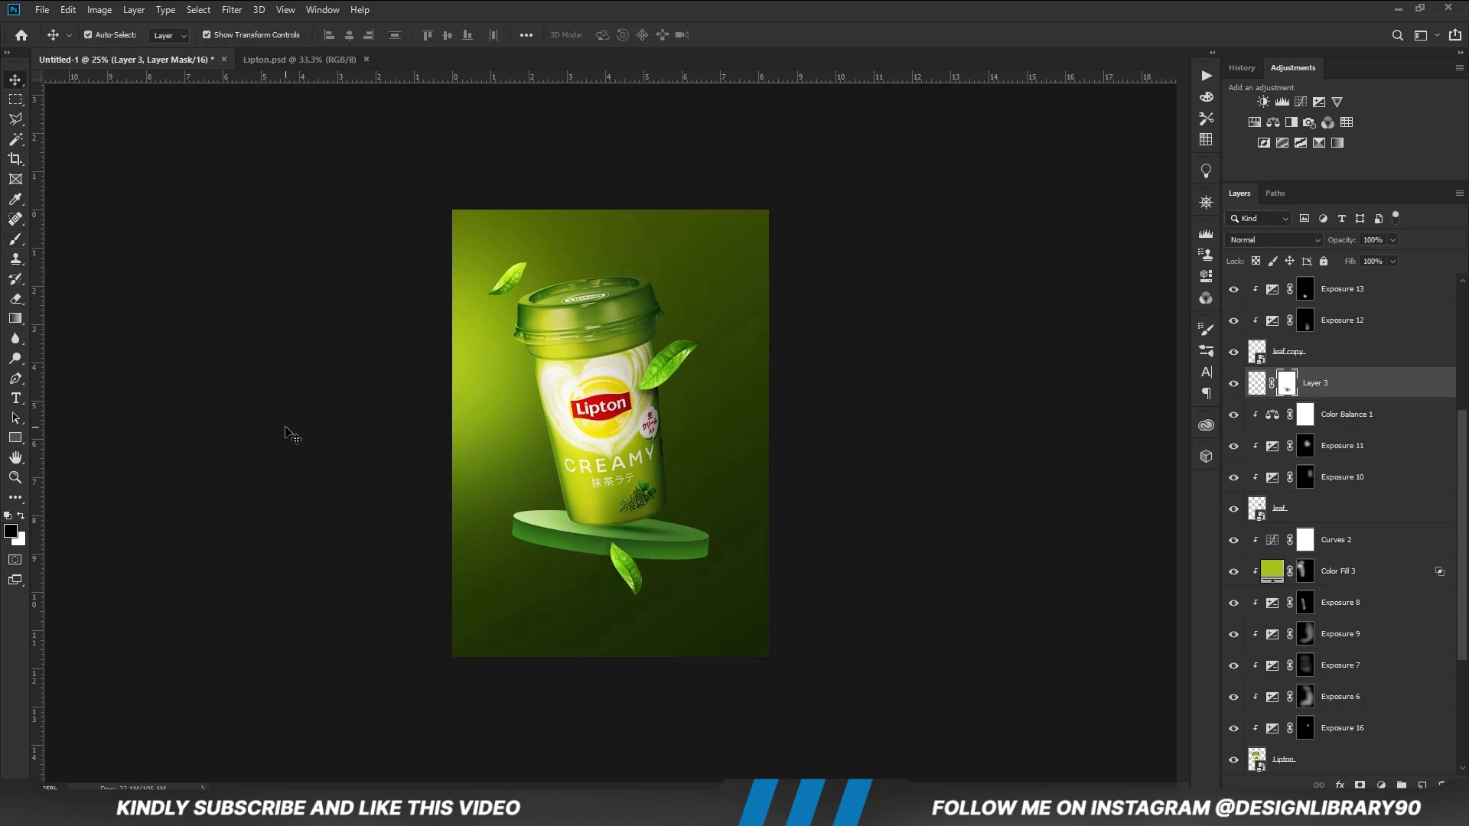
pyautogui.click(285, 426)
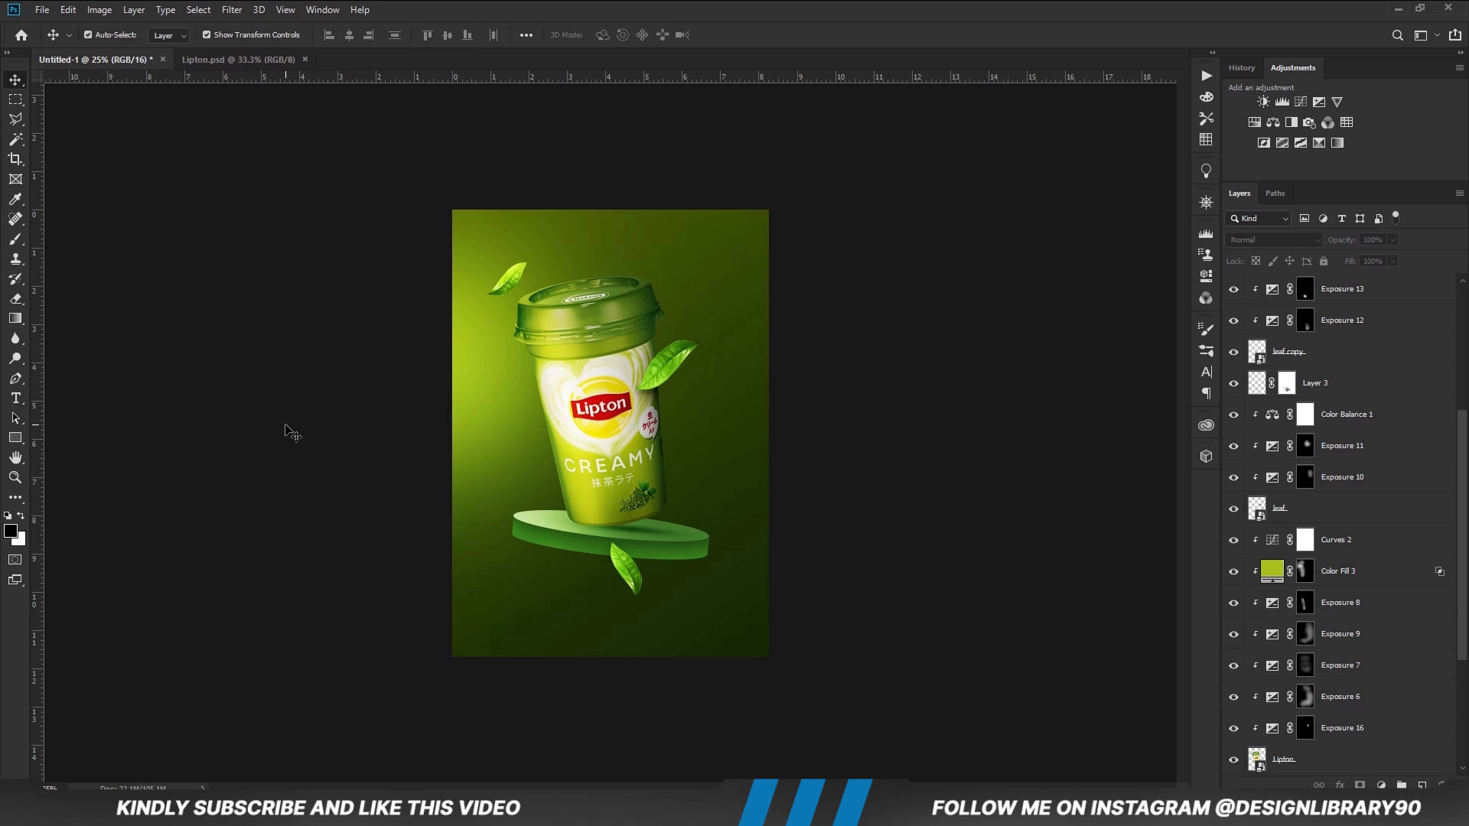
# Add an Exposure adjustment of -1.89 directly above the cup's Exposure 7 layer and invert its mask to hide the darkening.
pyautogui.scroll(-2, 1346, 535)
pyautogui.click(1305, 602)
pyautogui.click(1380, 785)
pyautogui.click(1377, 599)
pyautogui.moveTo(1075, 316); pyautogui.dragTo(1048, 317)
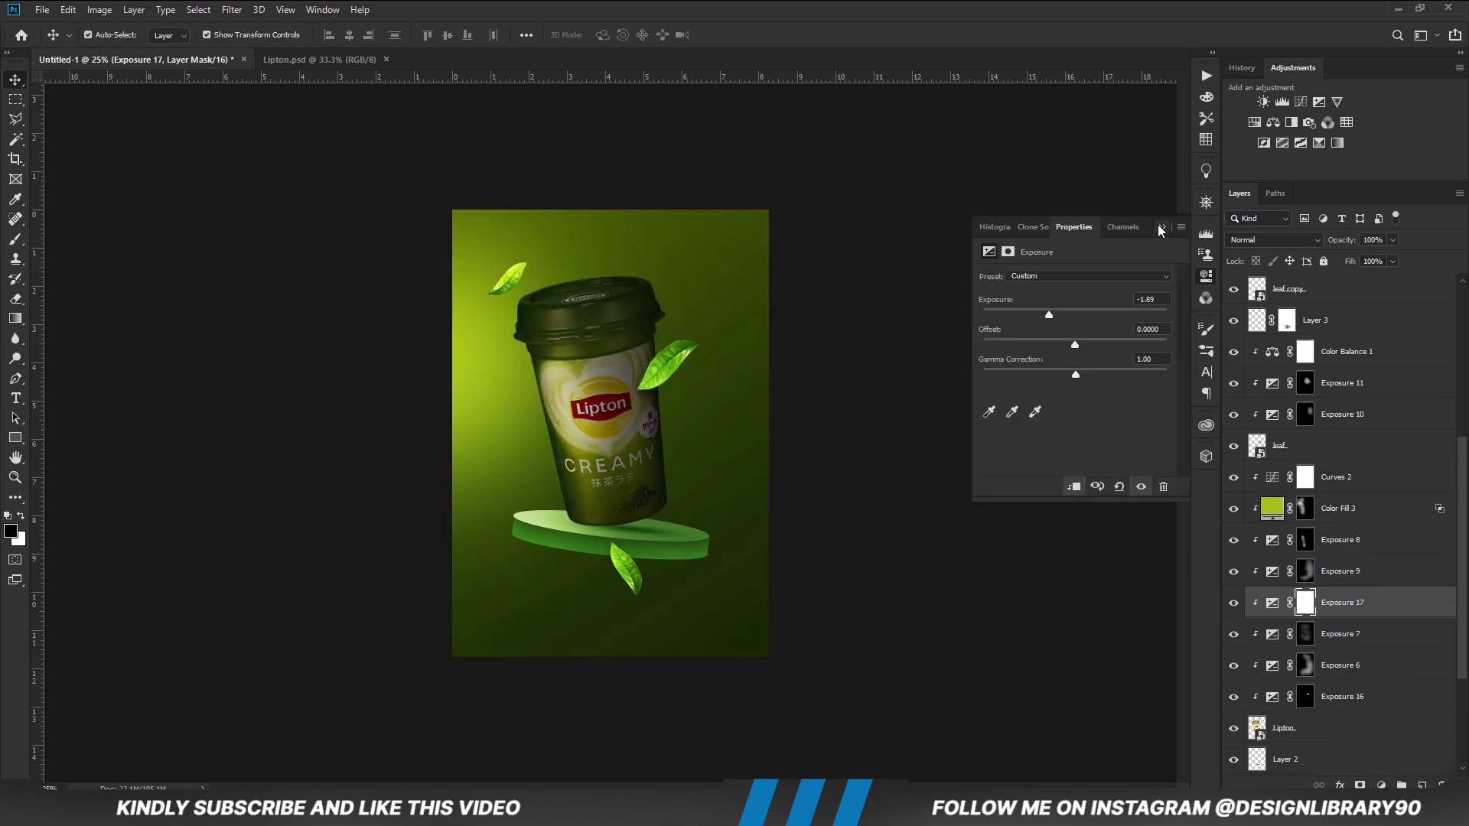
pyautogui.click(1159, 228)
pyautogui.hotkey('ctrl', 'i')
# Paint soft shading onto the cup's shadowed side through the Exposure 17 mask with an 800 px white brush at 6% opacity.
pyautogui.press('b')
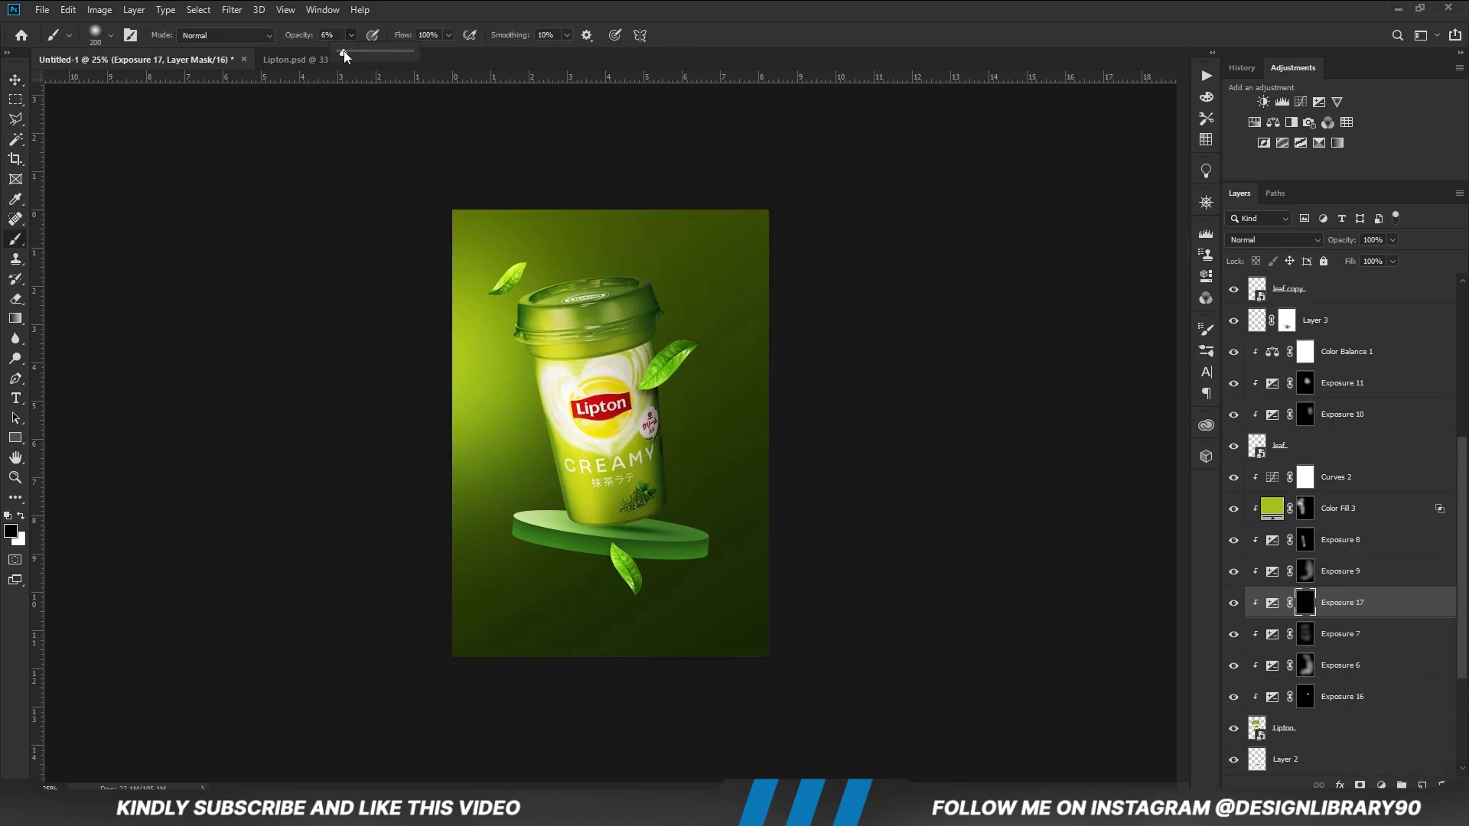
pyautogui.press('x')
pyautogui.press(']')
pyautogui.press(']')
pyautogui.press(']')
pyautogui.press(']')
pyautogui.press(']')
pyautogui.press(']')
pyautogui.press(']')
pyautogui.press(']')
pyautogui.moveTo(705, 329)
pyautogui.mouseDown()
pyautogui.moveTo(629, 413)
pyautogui.moveTo(589, 536)
pyautogui.moveTo(612, 543)
pyautogui.moveTo(659, 500)
pyautogui.mouseUp()
# Reduce the Exposure 17 layer's opacity to 49%, compare the cup with and without it, and deselect the layer.
pyautogui.click(1392, 239)
pyautogui.moveTo(1396, 258); pyautogui.dragTo(1356, 261)
pyautogui.click(1234, 605)
pyautogui.click(1235, 605)
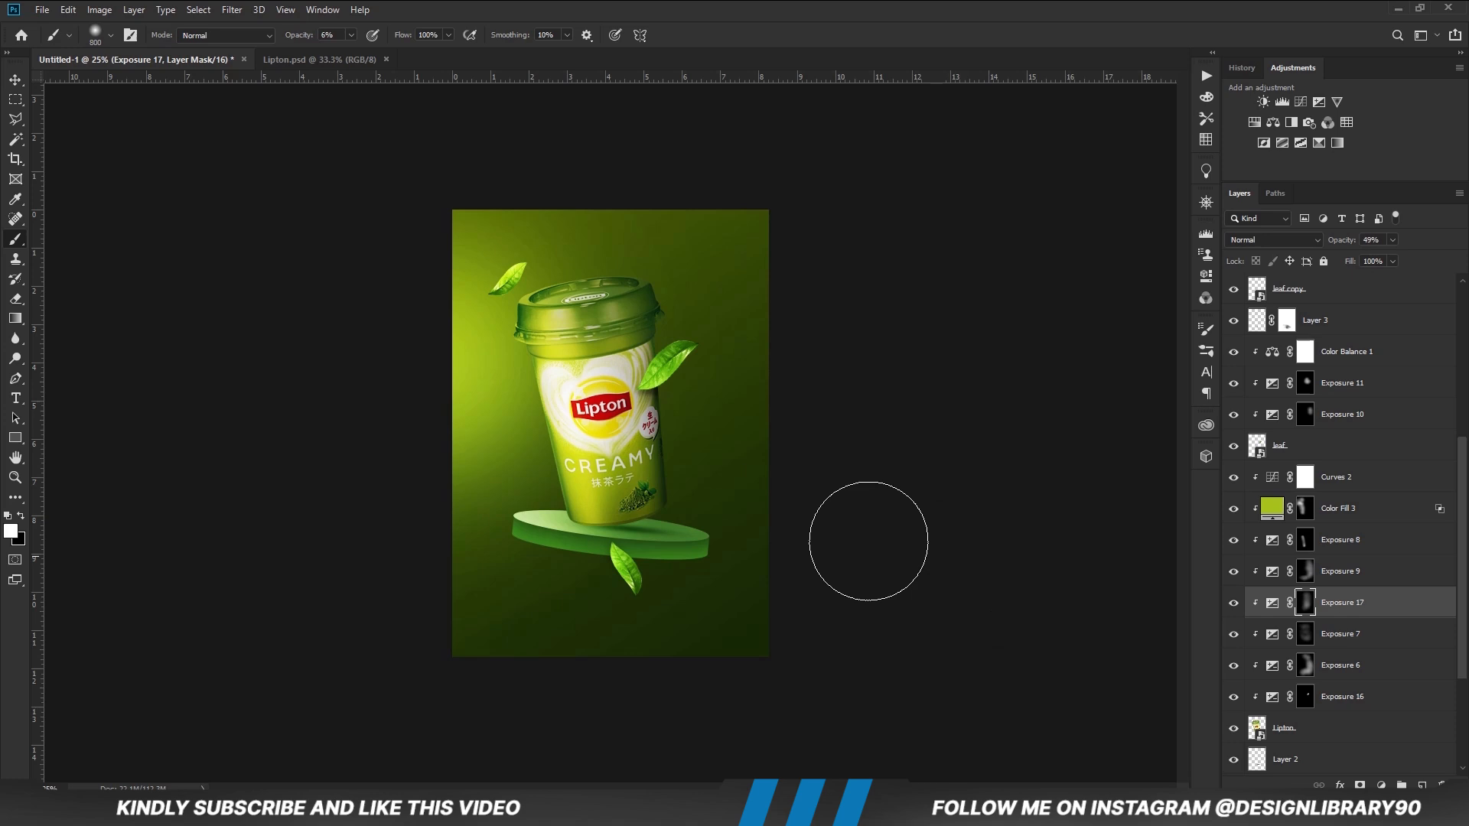
pyautogui.press('v')
pyautogui.click(192, 361)
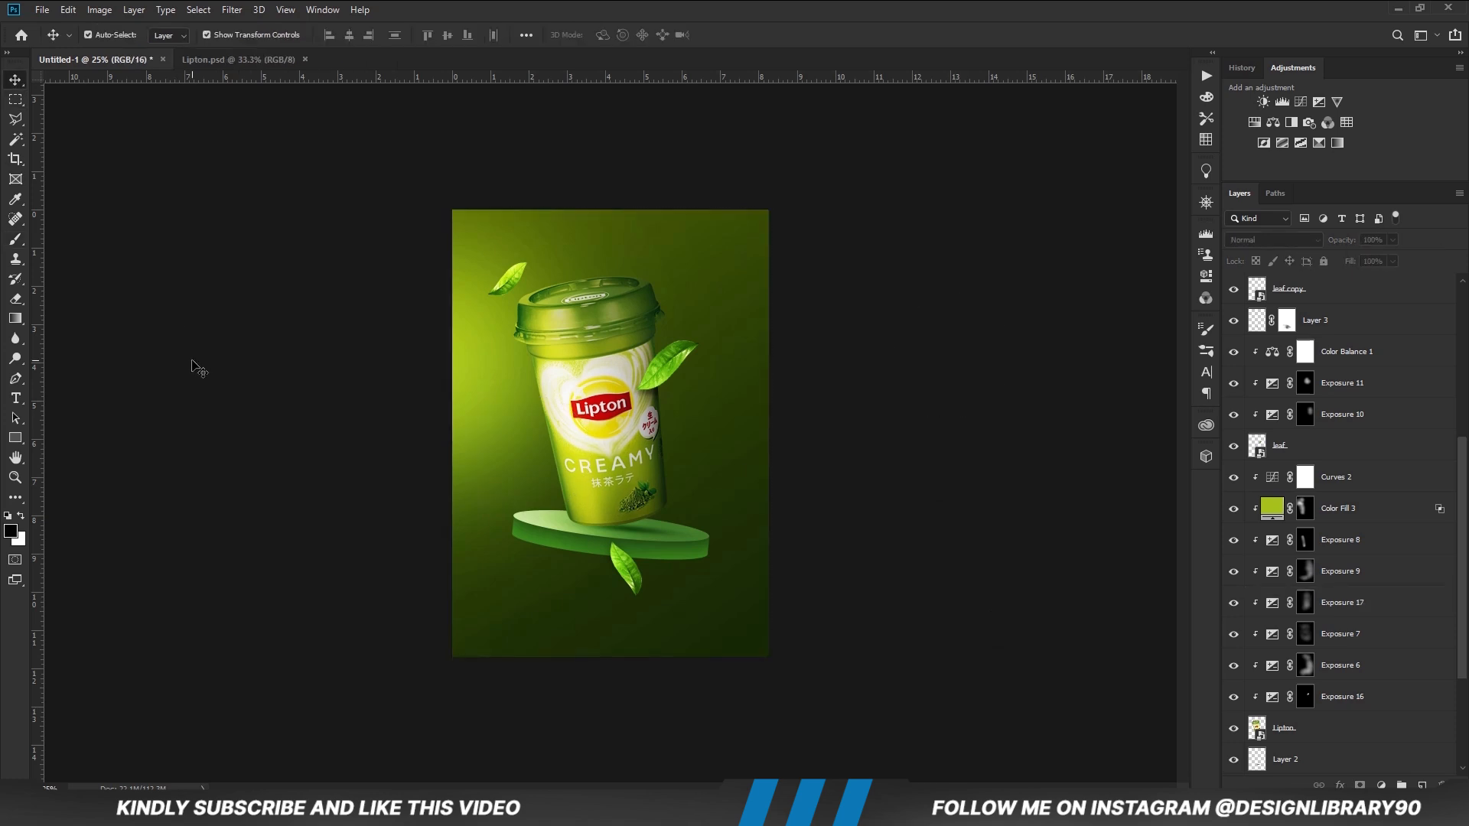
# Stamp all visible layers into a new merged layer above the whole stack and convert it to a smart object.
pyautogui.hotkey('ctrl', 'alt', 'shift', 'e')
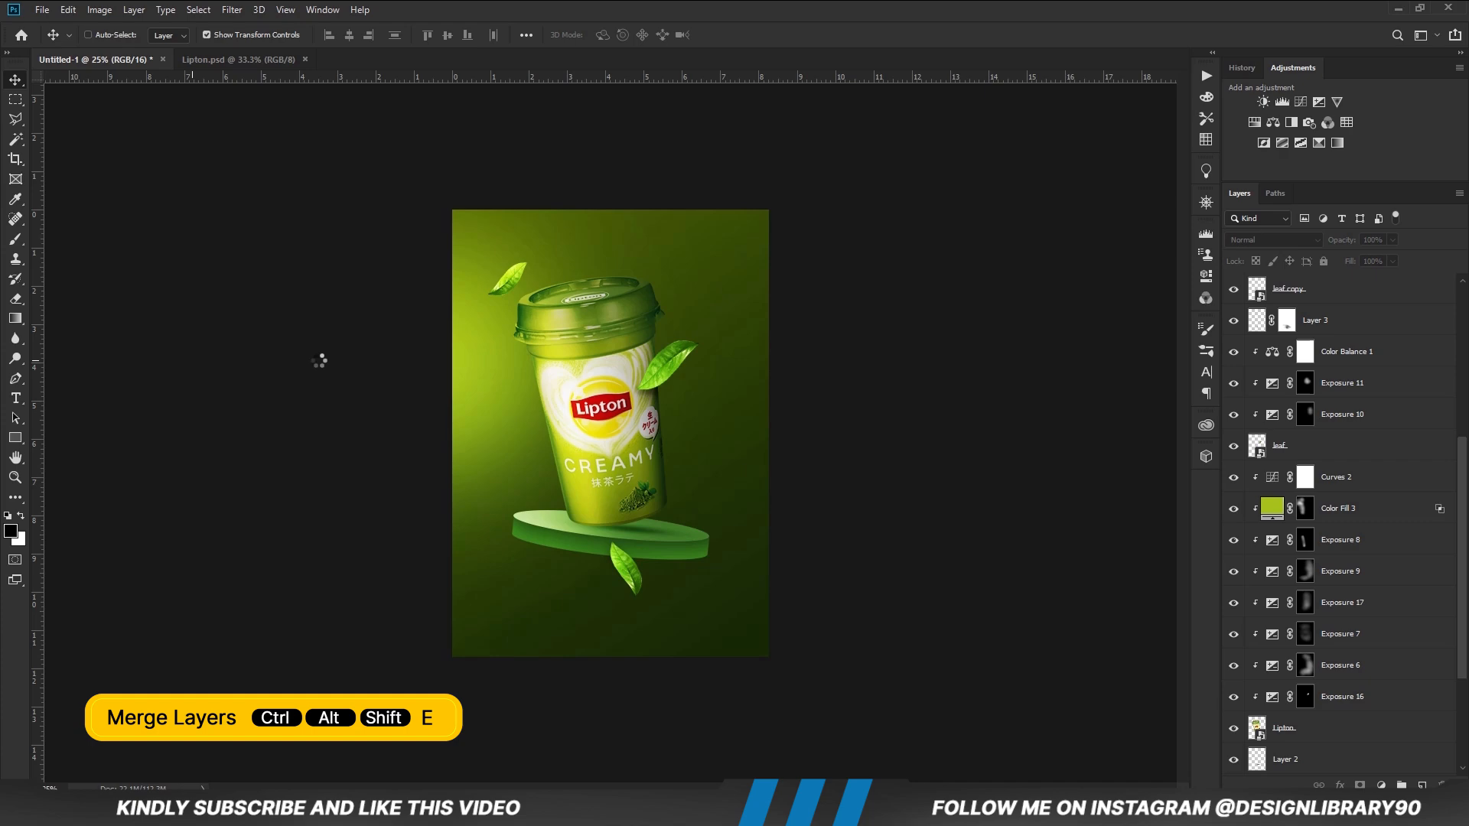
pyautogui.hotkey('ctrl', '+')
pyautogui.hotkey('ctrl', '+')
pyautogui.rightClick(1297, 295)
pyautogui.click(1137, 361)
pyautogui.hotkey('ctrl', '-')
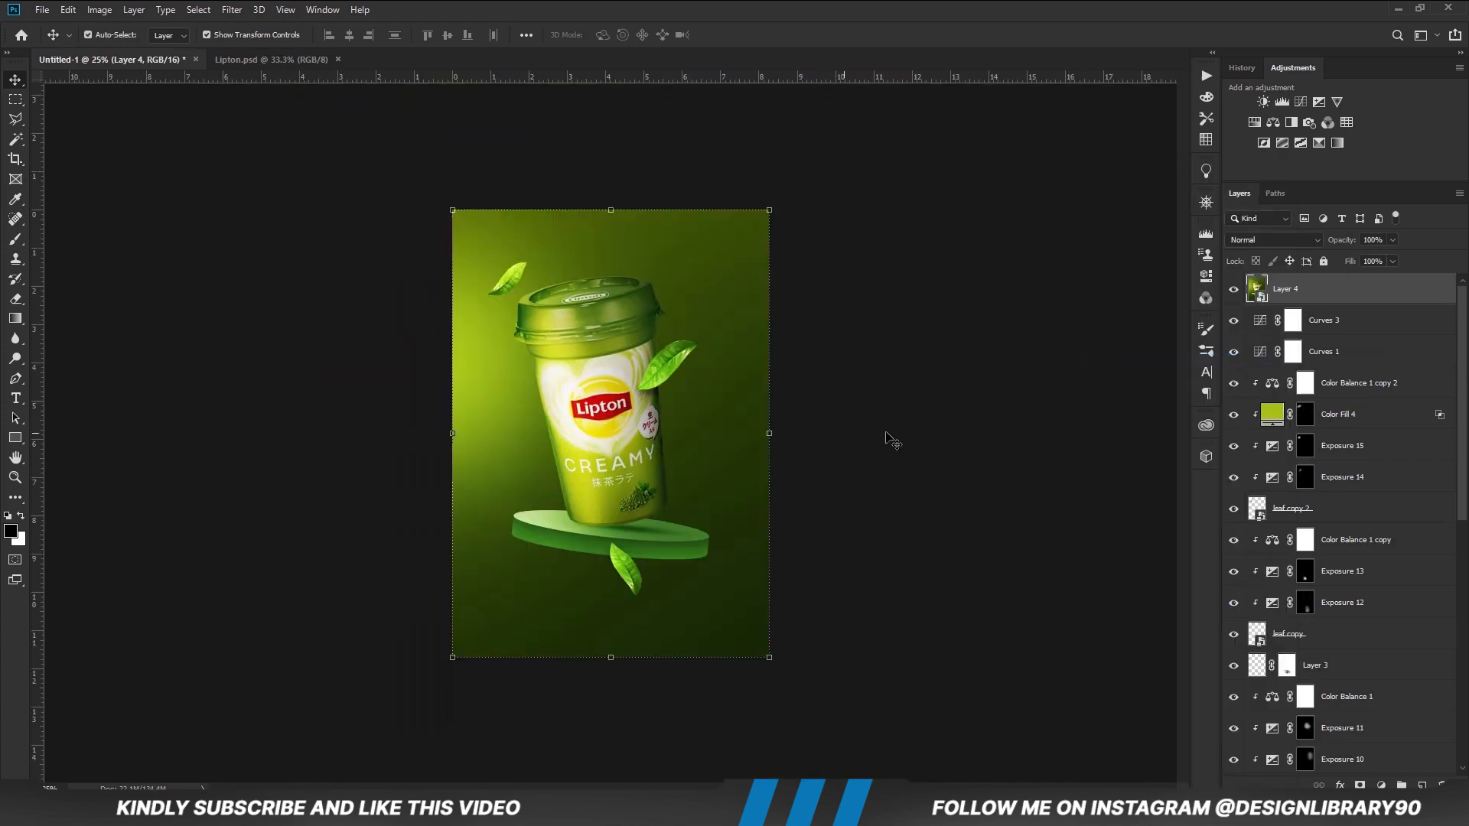
# Grade the merged layer in Camera Raw with Exposure +0.15, Contrast +18, Highlights +9, Shadows -30, Whites +13, Blacks -11 and slightly raised Texture.
pyautogui.click(231, 10)
pyautogui.click(252, 102)
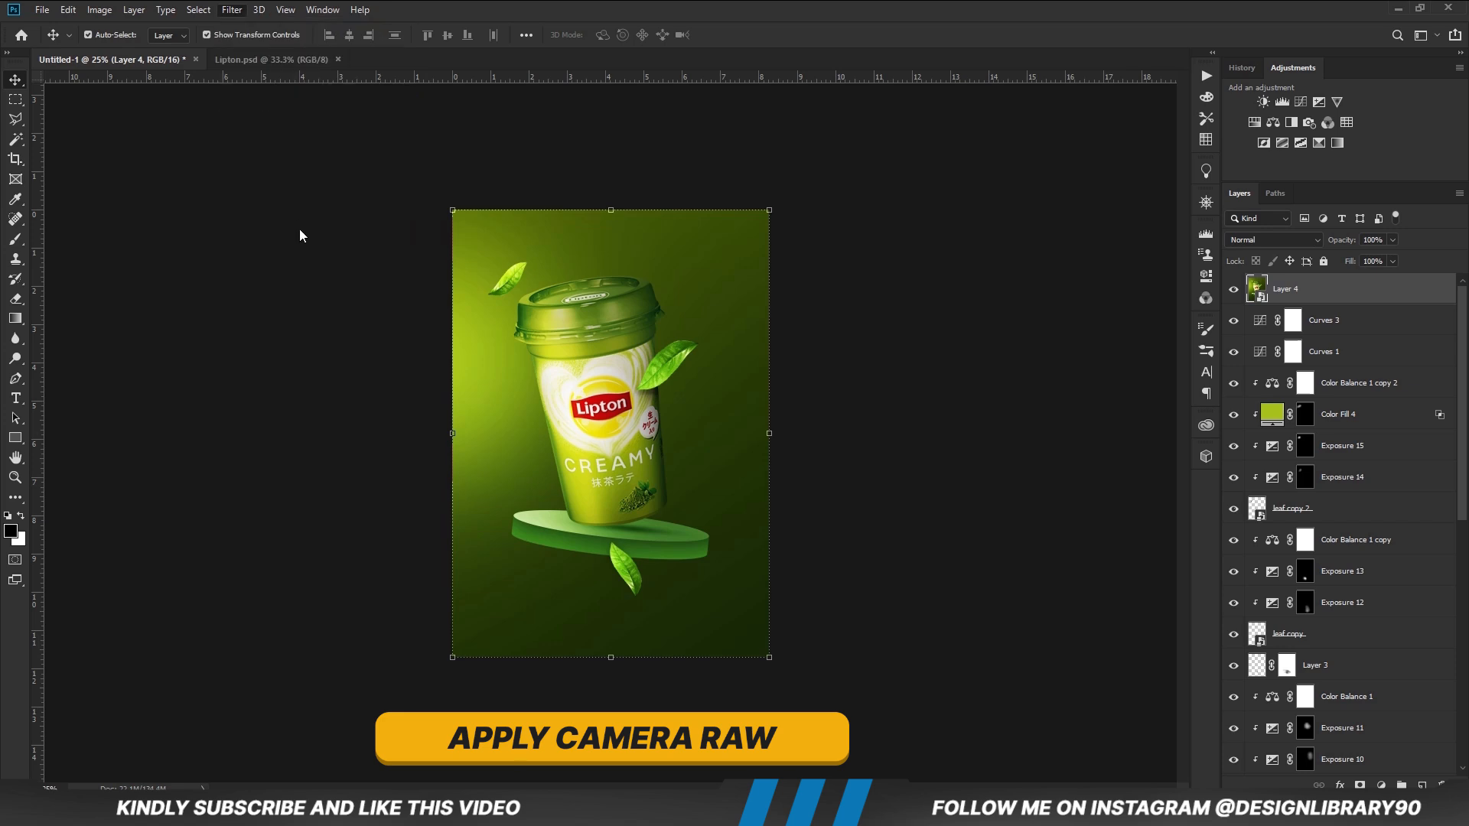
pyautogui.moveTo(961, 495); pyautogui.dragTo(980, 593)
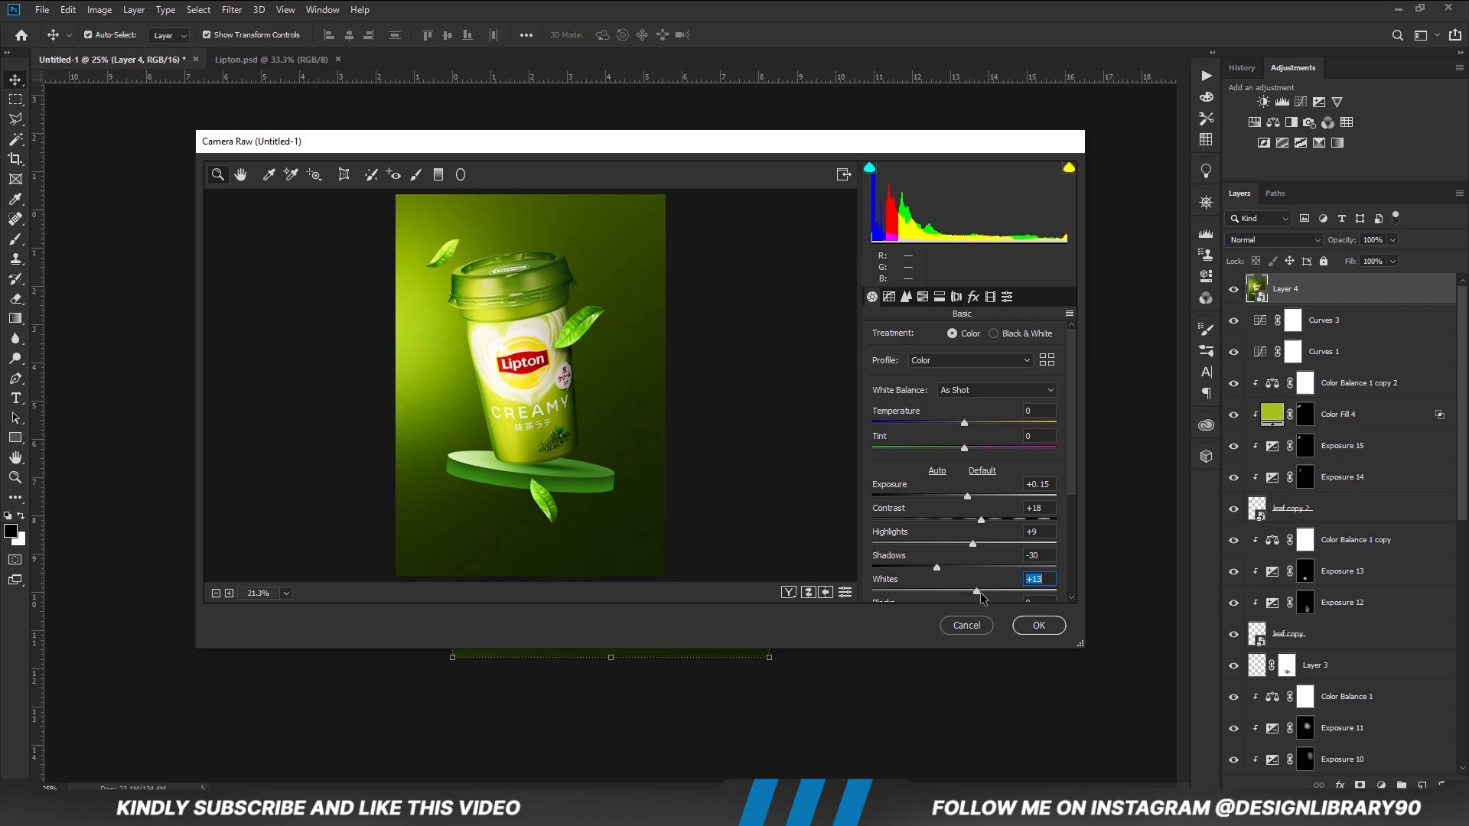
pyautogui.moveTo(1071, 468); pyautogui.dragTo(1071, 545)
pyautogui.moveTo(966, 486); pyautogui.dragTo(955, 489)
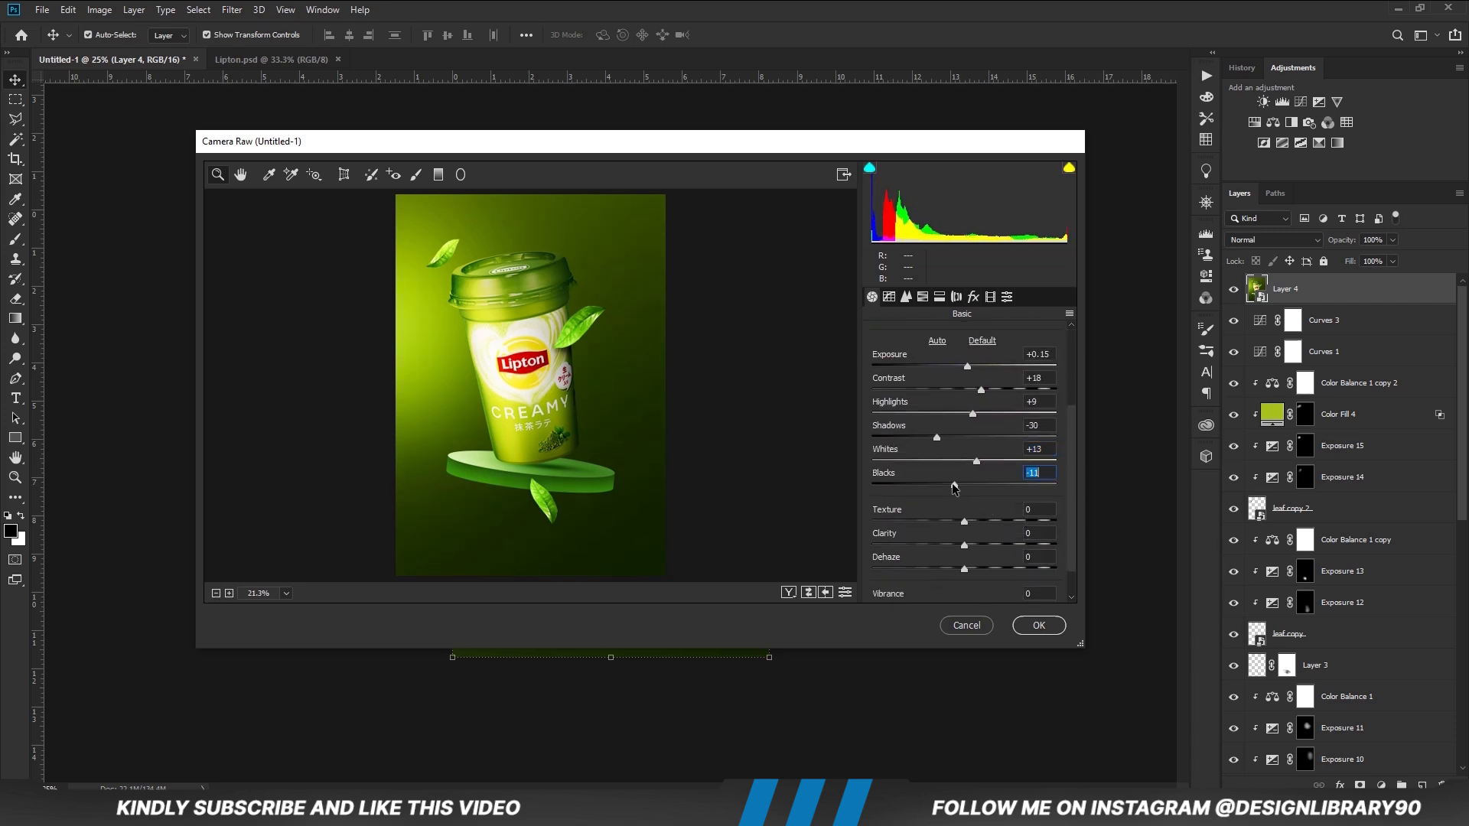
pyautogui.moveTo(970, 521); pyautogui.dragTo(975, 519)
# Add the Medium Vignetting preset in Camera Raw and apply the filter to the merged layer.
pyautogui.click(1007, 297)
pyautogui.scroll(-1, 957, 490)
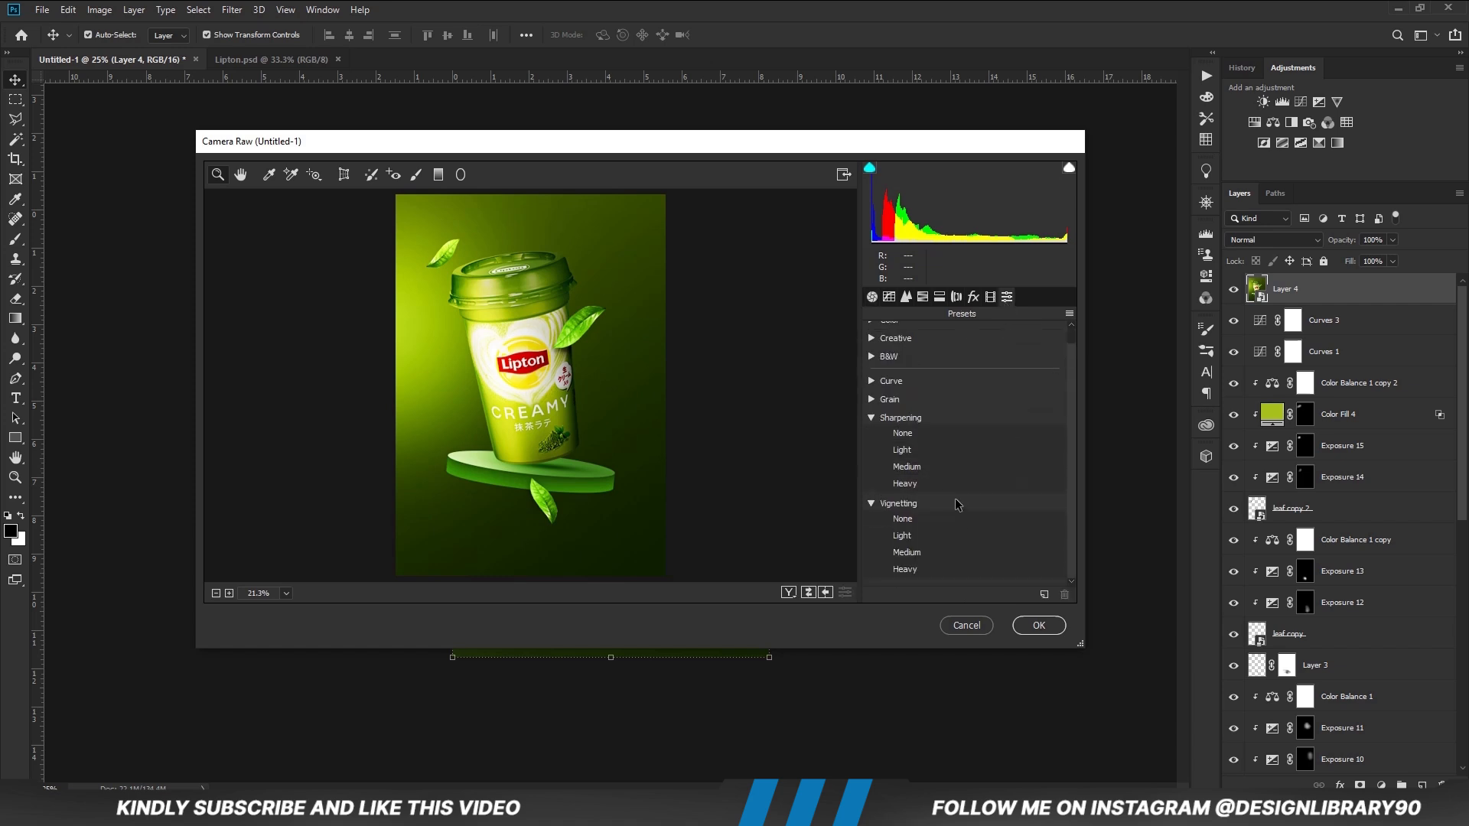
pyautogui.click(922, 553)
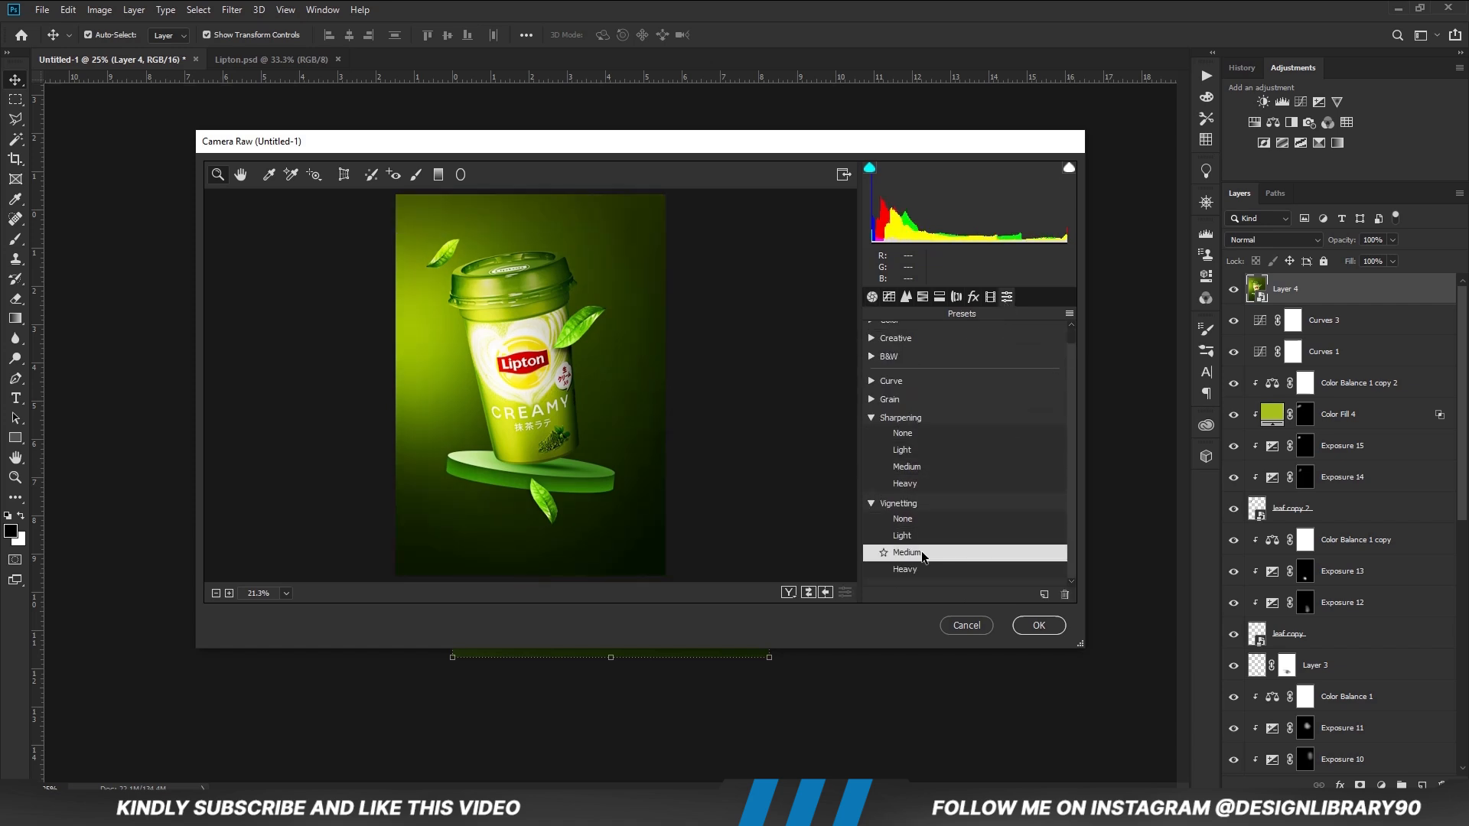
pyautogui.click(1041, 626)
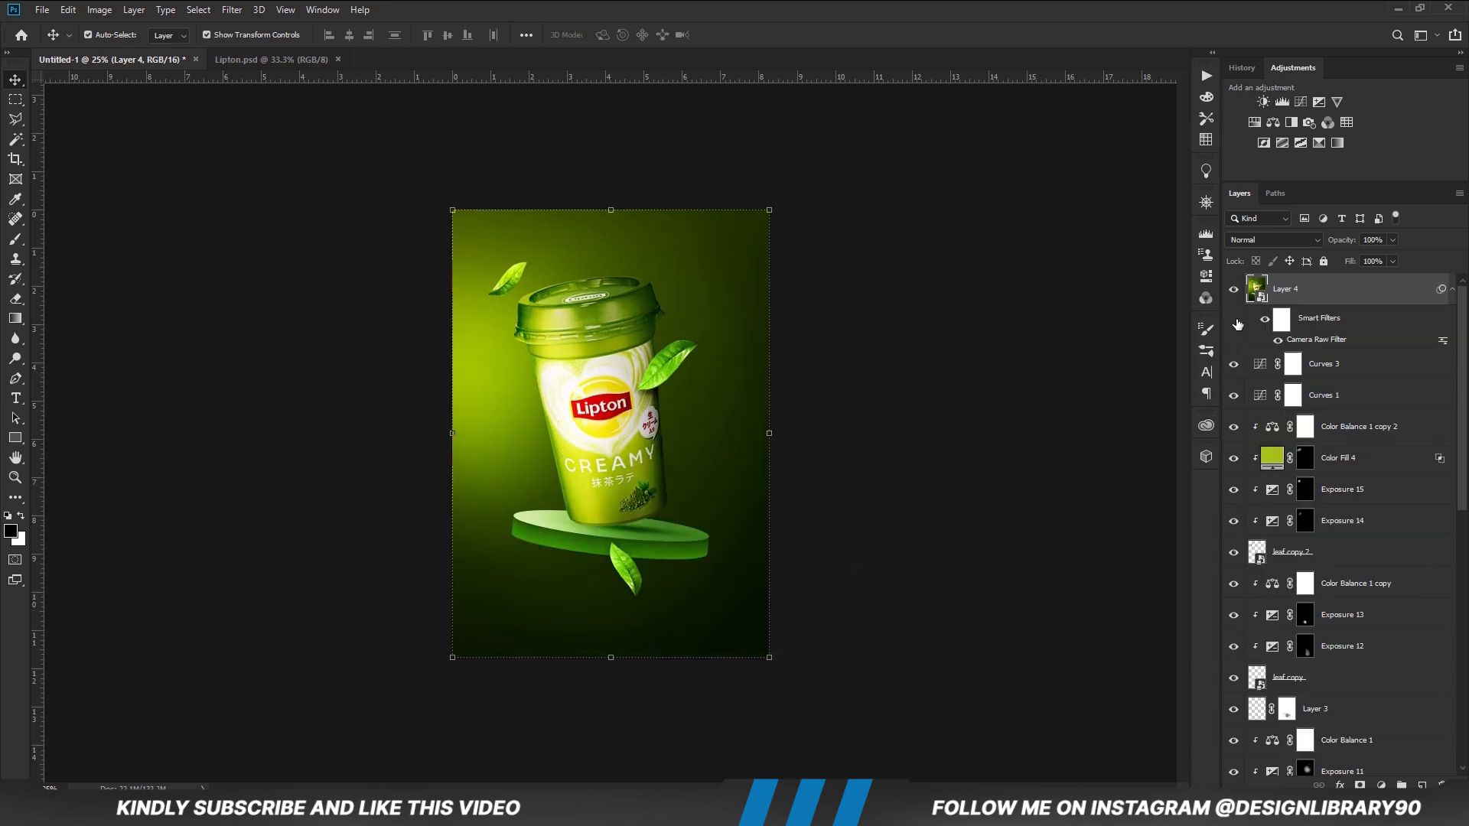
# Compare the poster with and without the filtered merged layer and examine the cup, leaves and platform up close.
pyautogui.click(1233, 289)
pyautogui.click(962, 608)
pyautogui.hotkey('ctrl', '+')
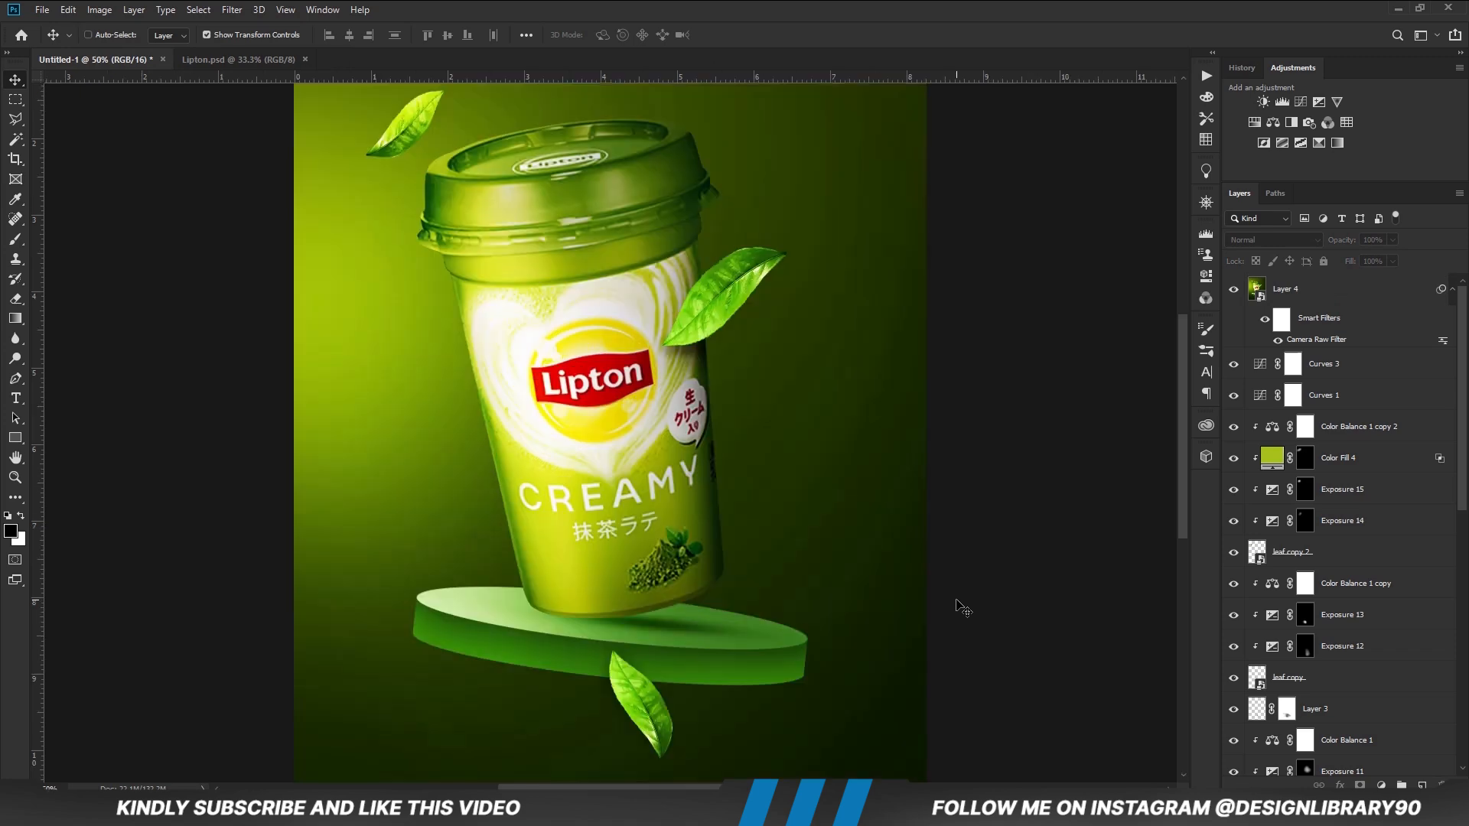
pyautogui.hotkey('ctrl', '0')
pyautogui.hotkey('ctrl', '-')
pyautogui.hotkey('ctrl', '-')
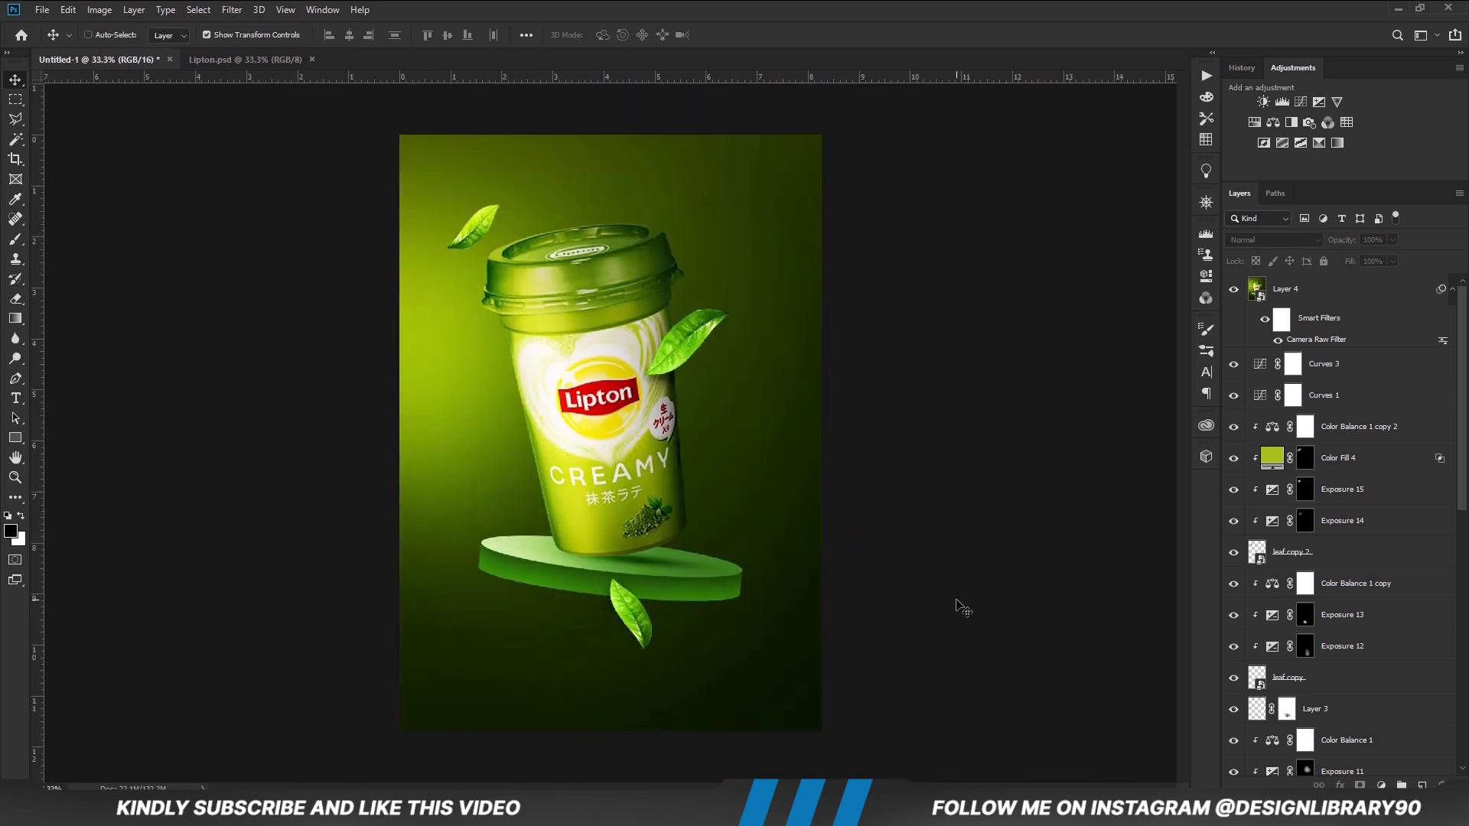